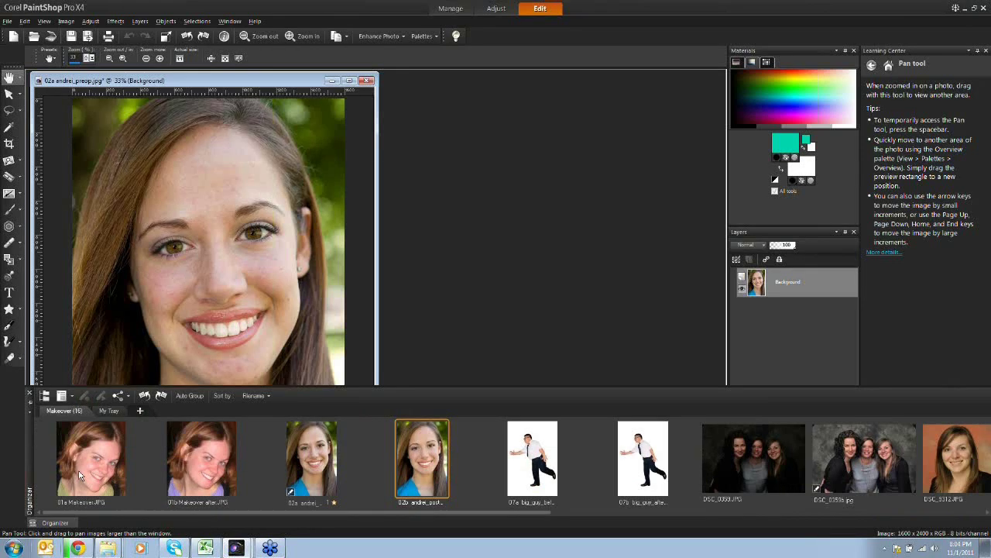
Open 02b andrei_postop.jpg beside the original portrait and show the Retouch and Restore topics in the Learning Center.
double_click(418, 466)
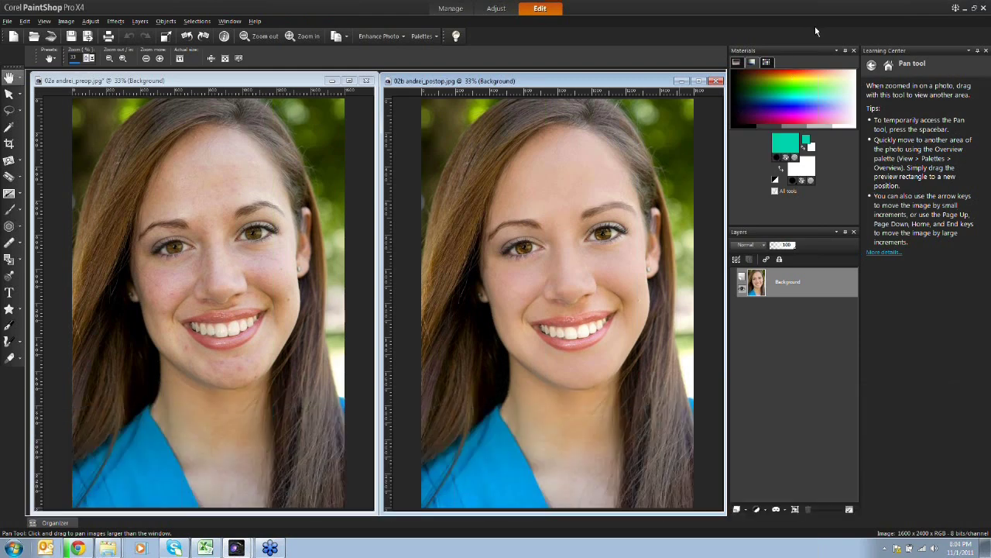
left_click(889, 66)
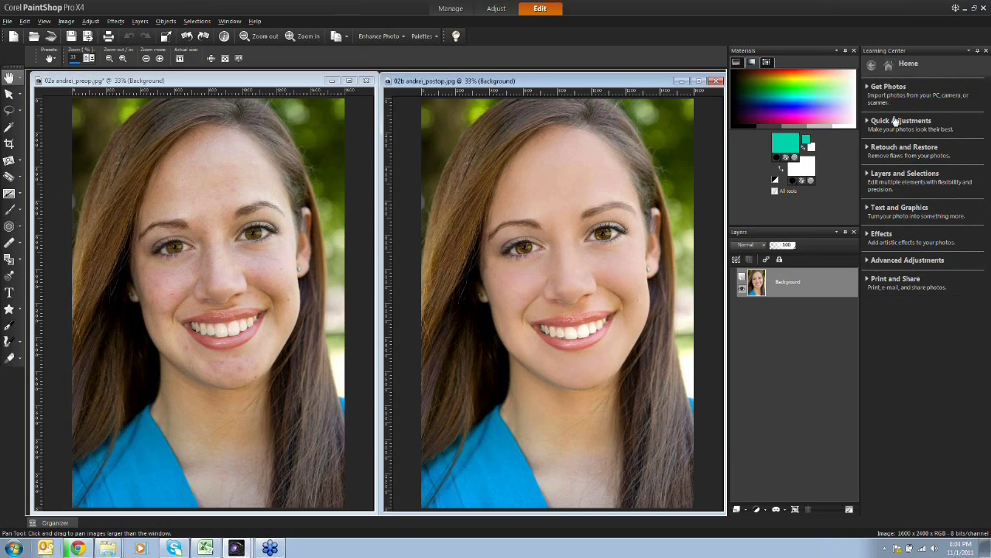
left_click(944, 152)
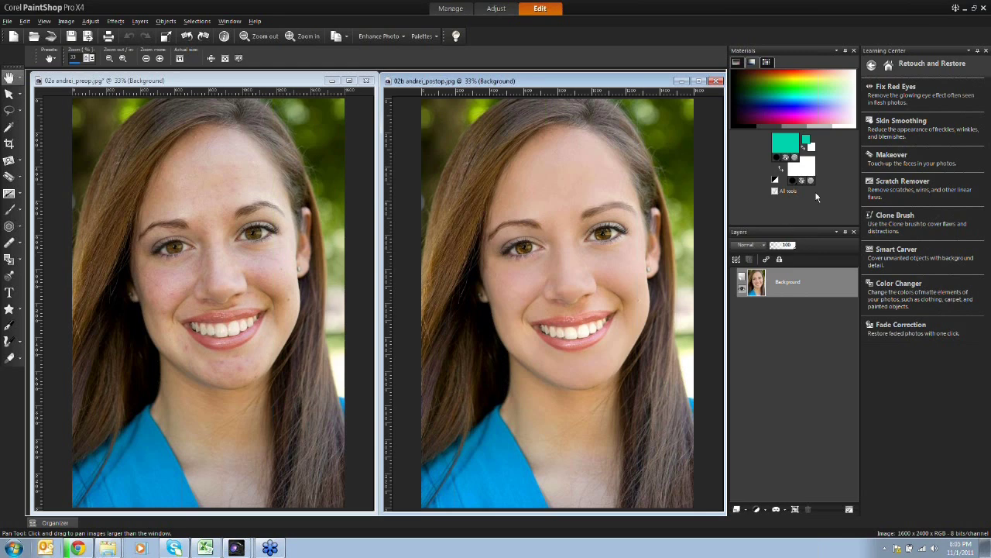
Hide the Learning Center and maximize the 02a andrei_preop.jpg image for editing.
left_click(979, 53)
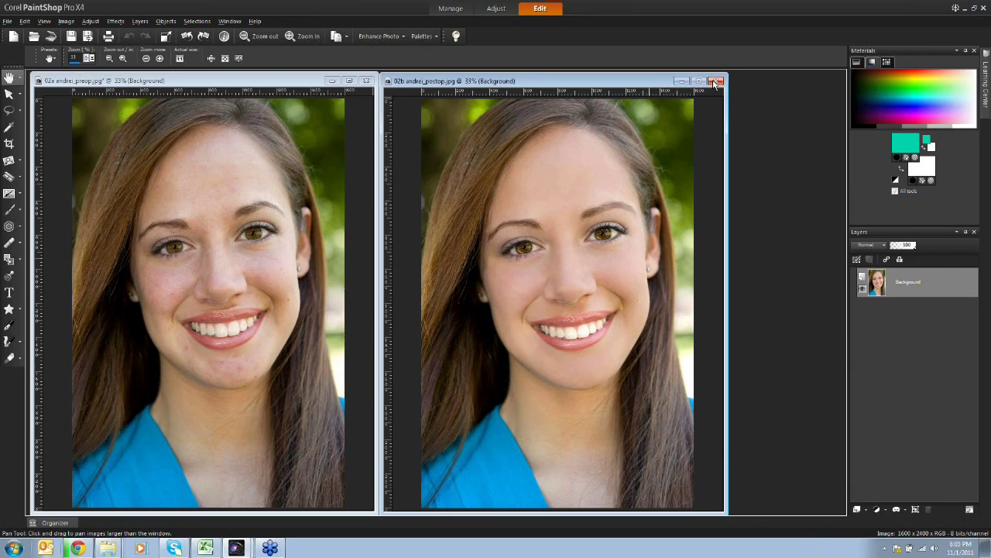
left_click(681, 82)
left_click(350, 81)
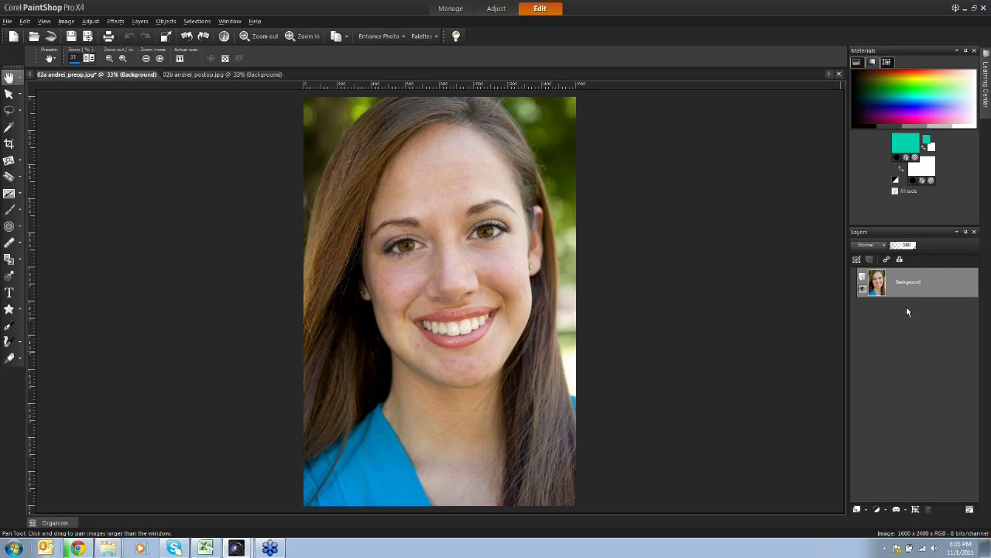
Duplicate the Background layer of the portrait.
mouse_move(901, 289)
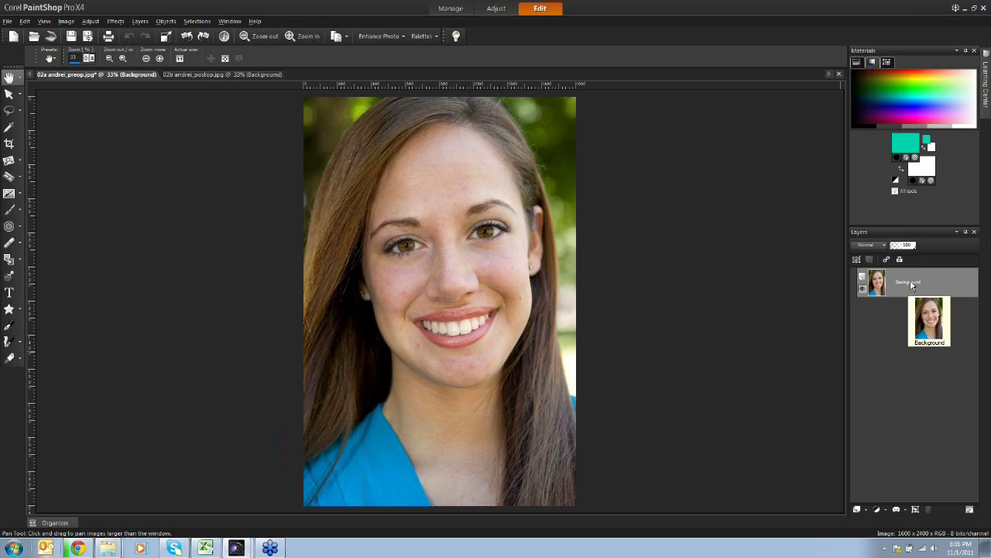
right_click(911, 284)
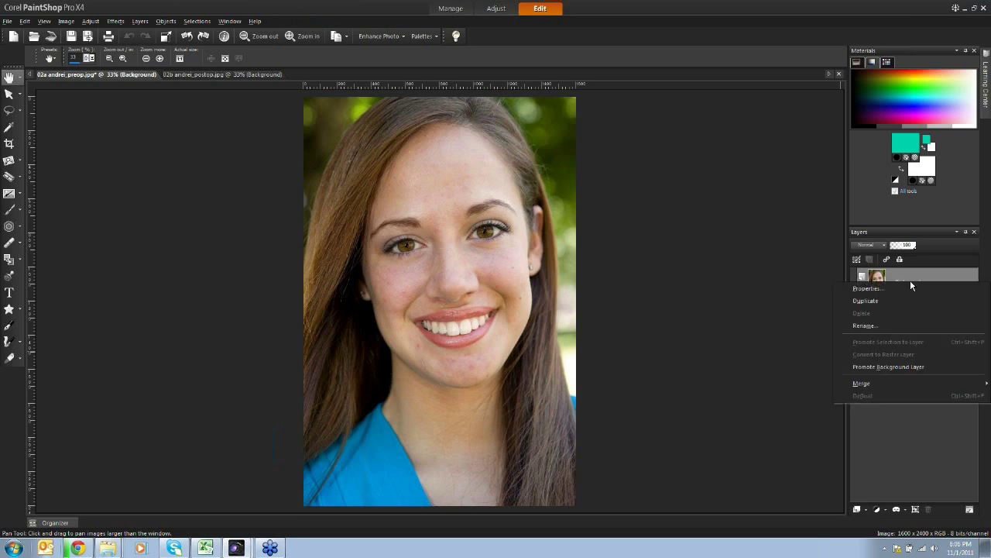
left_click(852, 303)
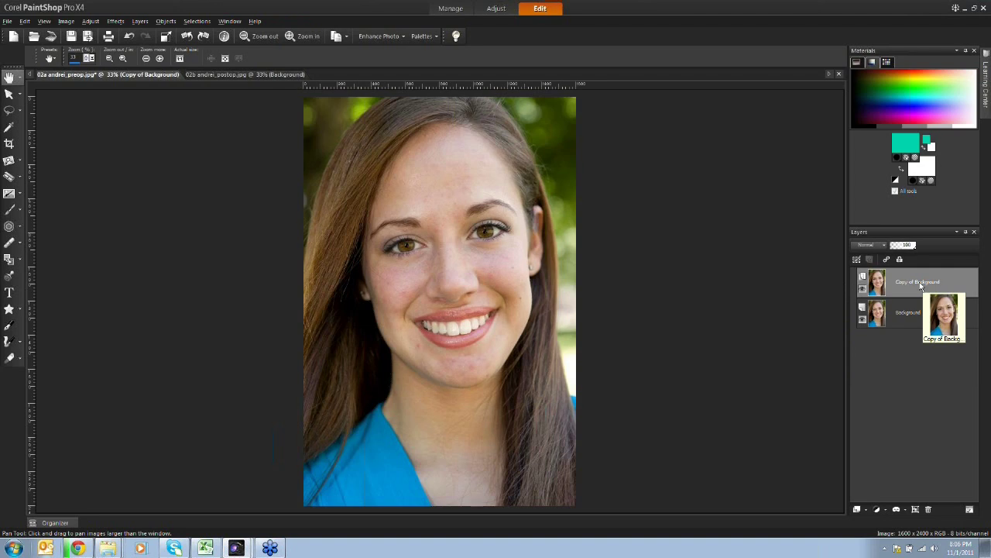
Rename the duplicated layer as "Skin smoothing and blemish fixer".
double_click(920, 283)
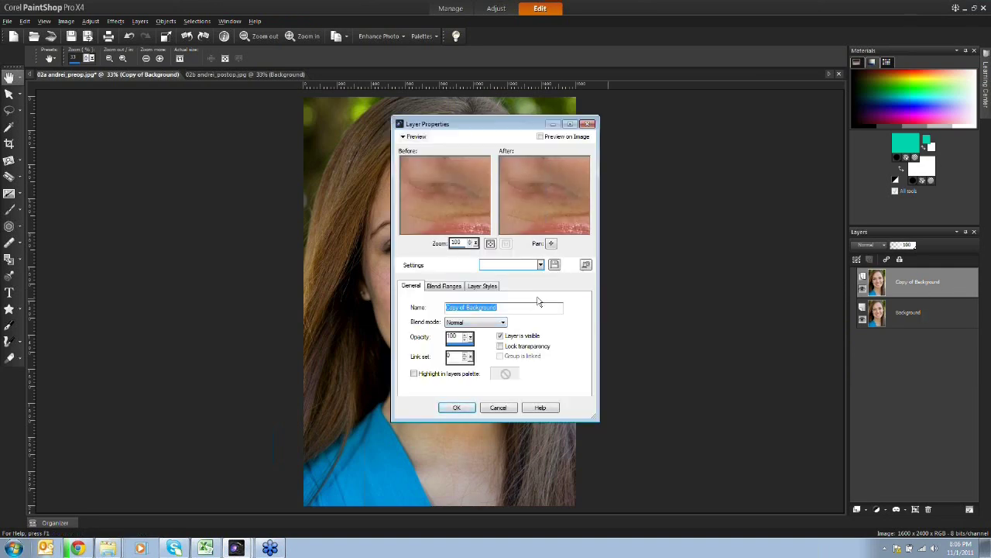
type("Sk")
type("in a")
type("moothing and ")
type("blem")
type("ish")
type(" fix")
type("er")
key("Return")
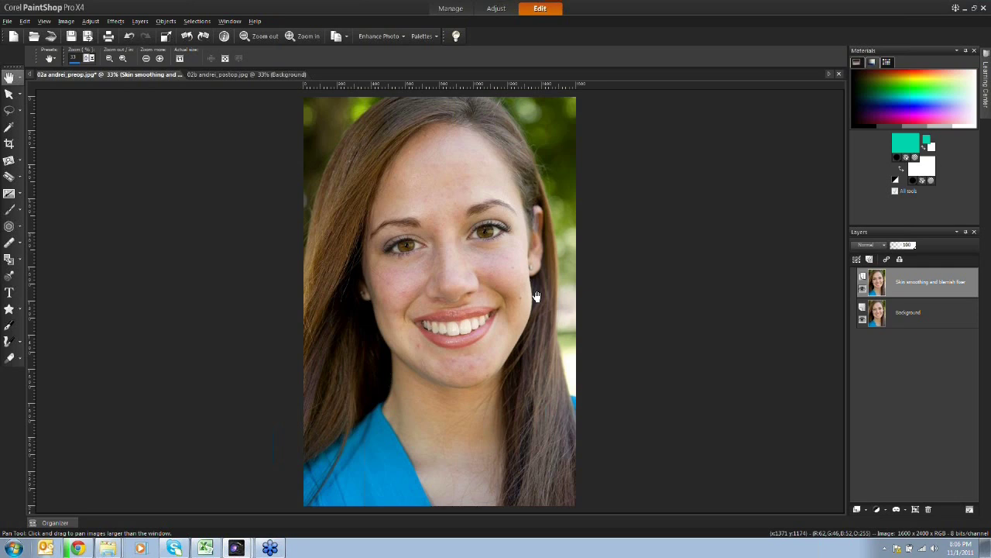
Apply the Skin Smoothing adjustment to the duplicated layer using the Last Used settings, checking the face in the preview.
left_click(90, 21)
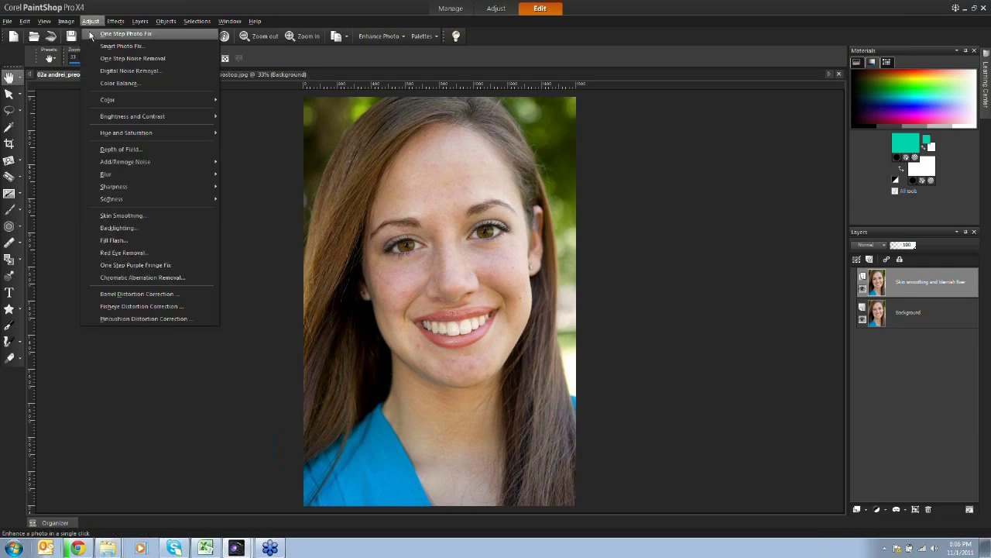
left_click(142, 217)
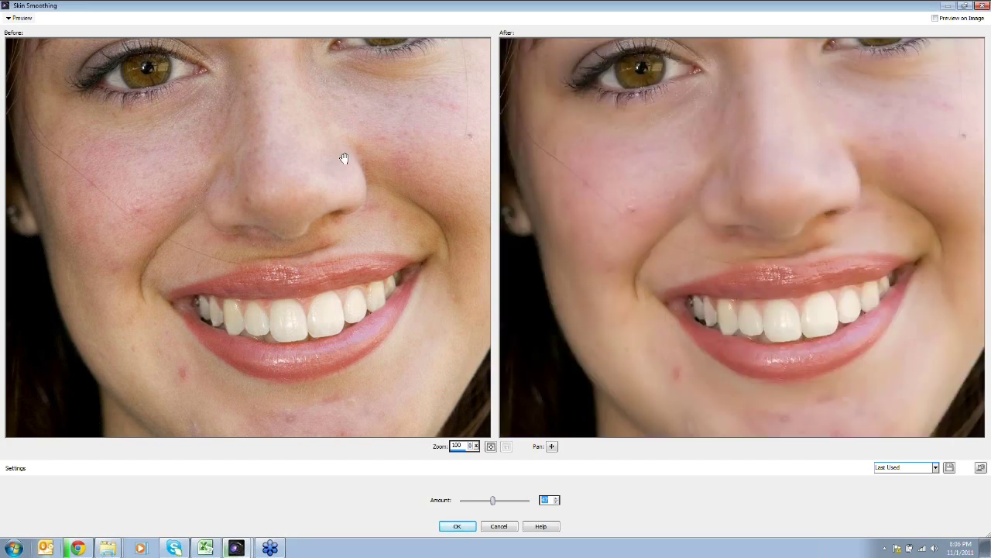
left_click_drag(344, 159, 305, 257)
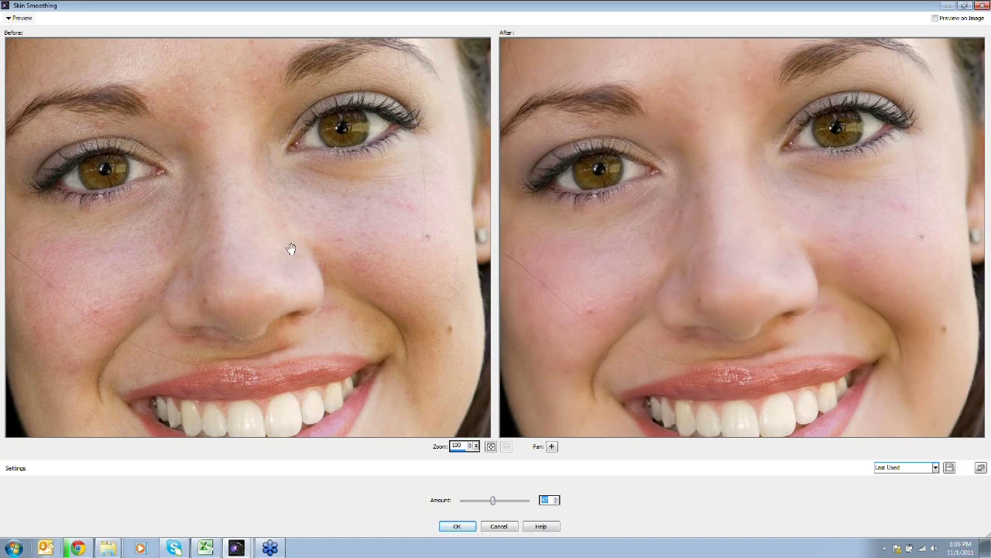
left_click_drag(268, 239, 274, 212)
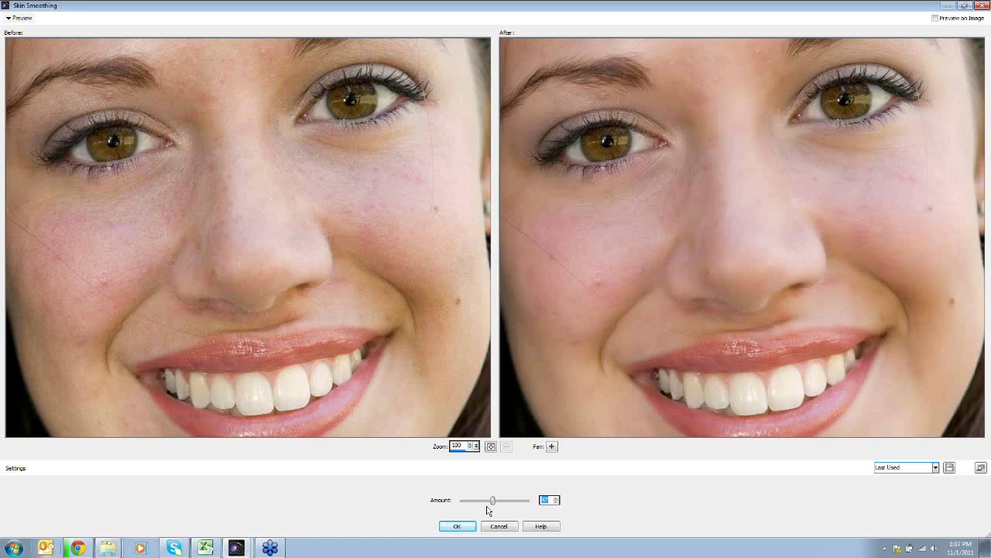
left_click(470, 527)
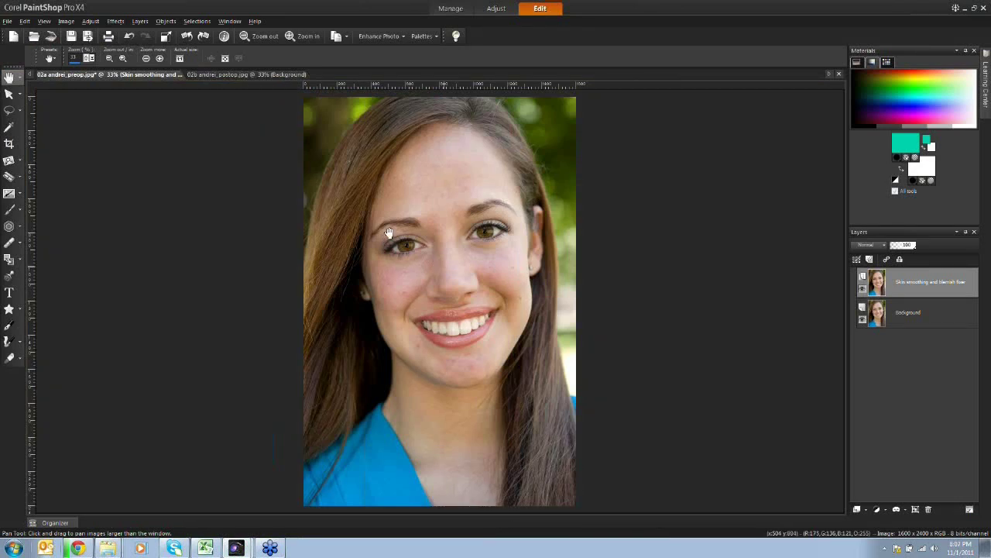
Compare the face at actual size with the smoothing layer hidden and shown.
left_click(180, 59)
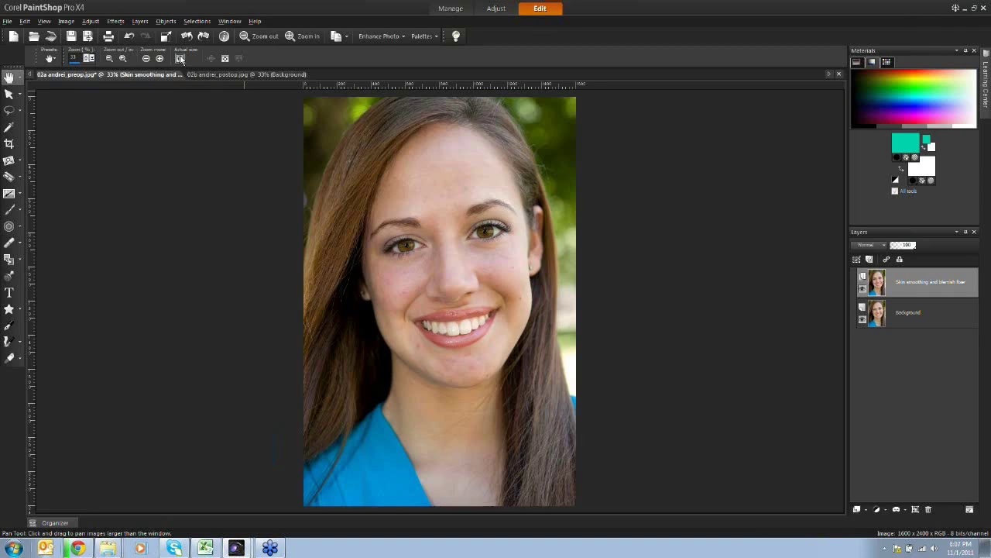
left_click_drag(465, 200, 424, 291)
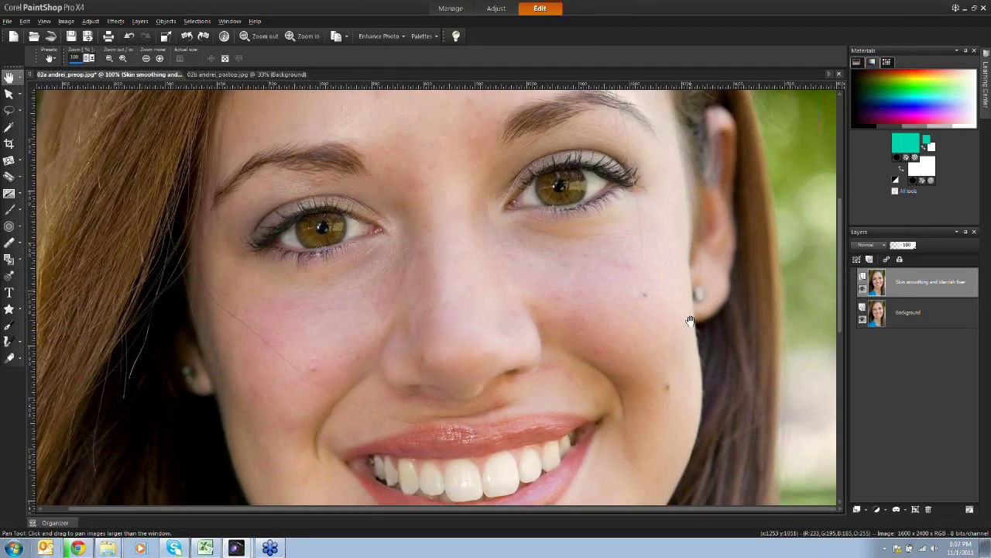
left_click(862, 291)
left_click(862, 290)
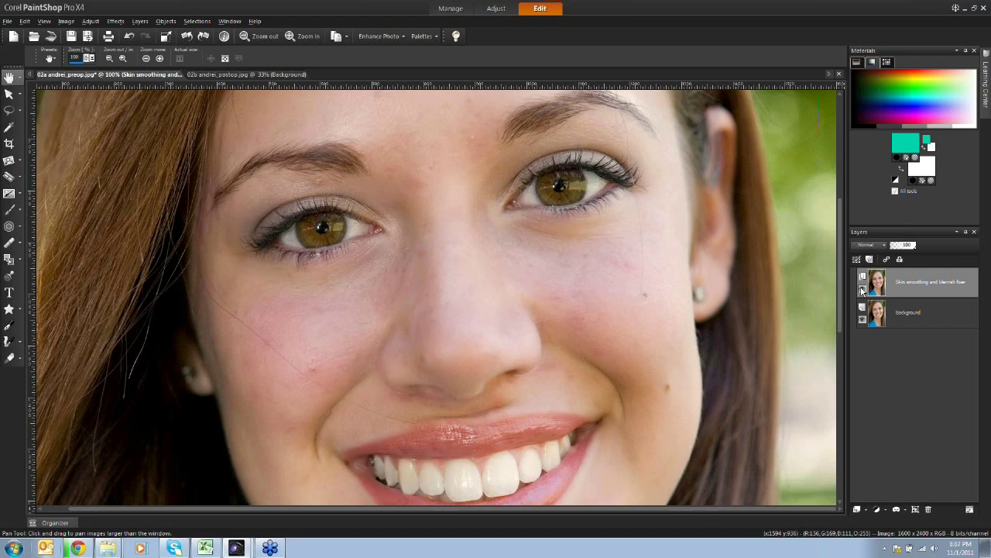
mouse_move(858, 290)
Remove the blemishes on the chin with the Makeover tool's Blemish Fixer at size 51.
left_click_drag(473, 342, 478, 159)
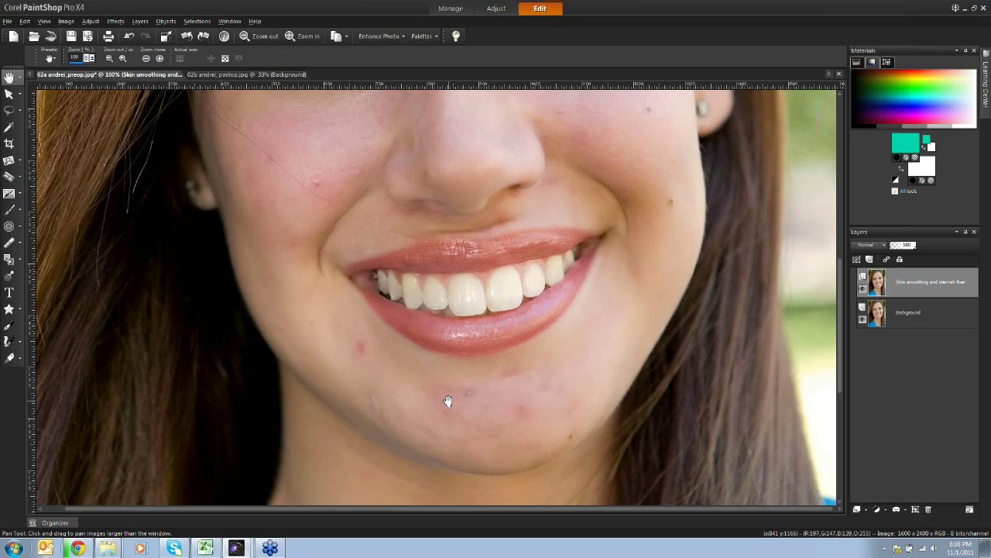
left_click(22, 179)
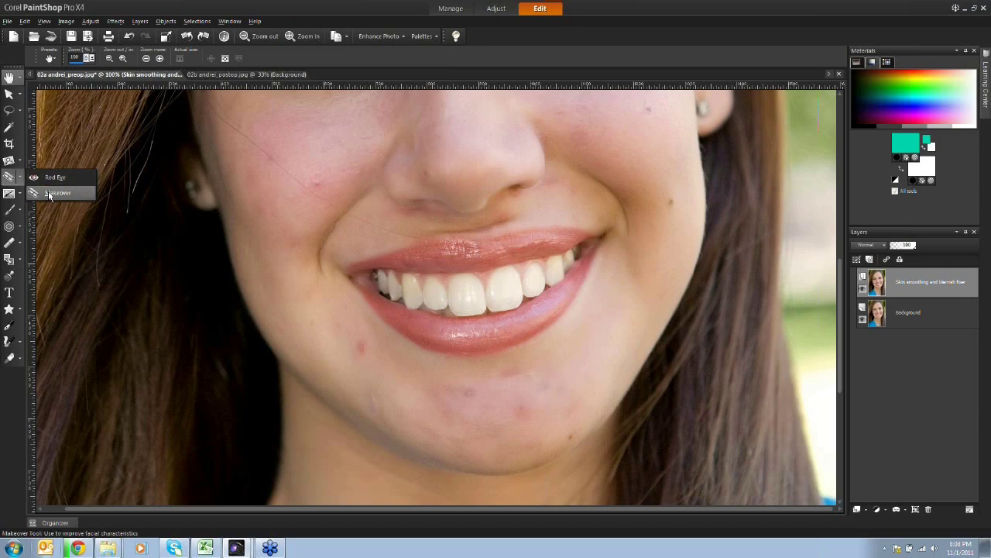
left_click(7, 178)
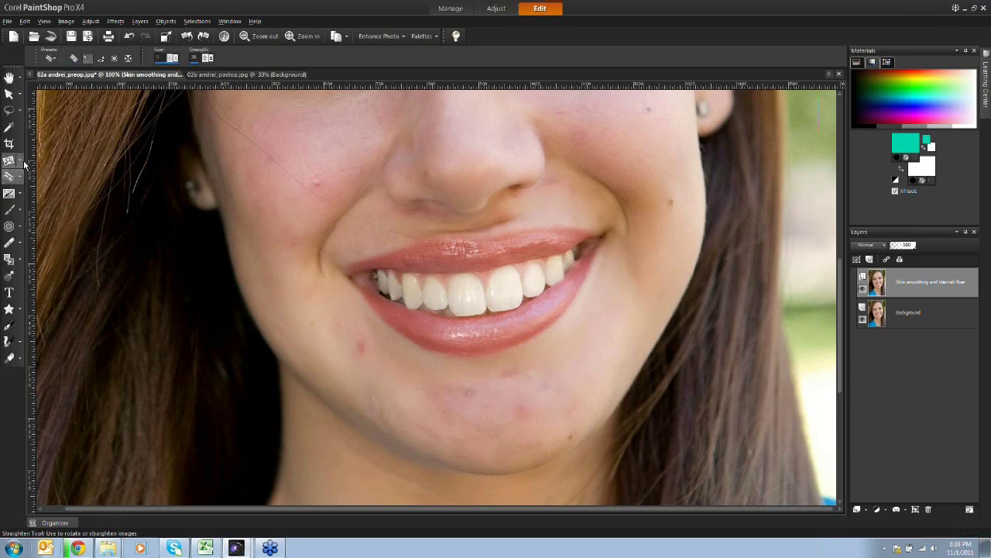
left_click(74, 60)
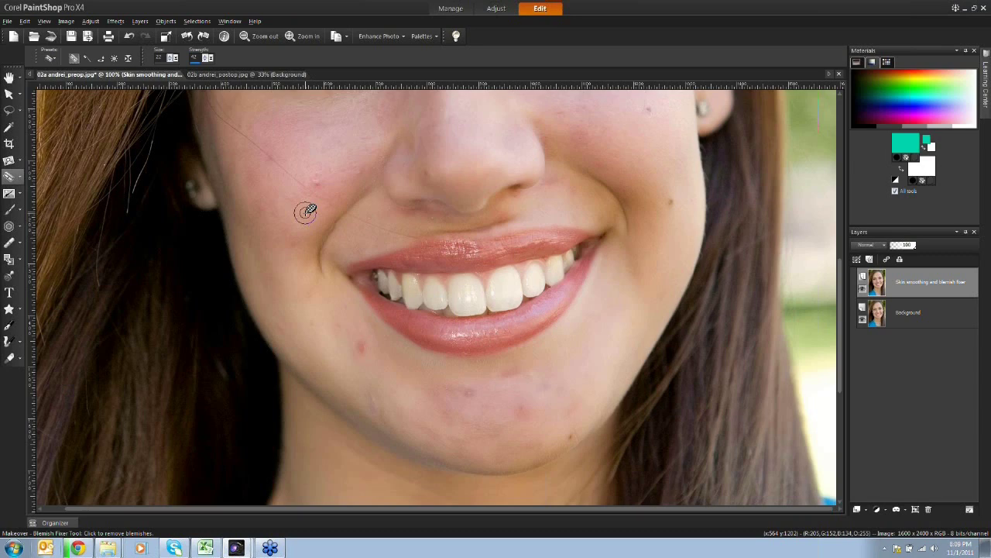
left_click(173, 60)
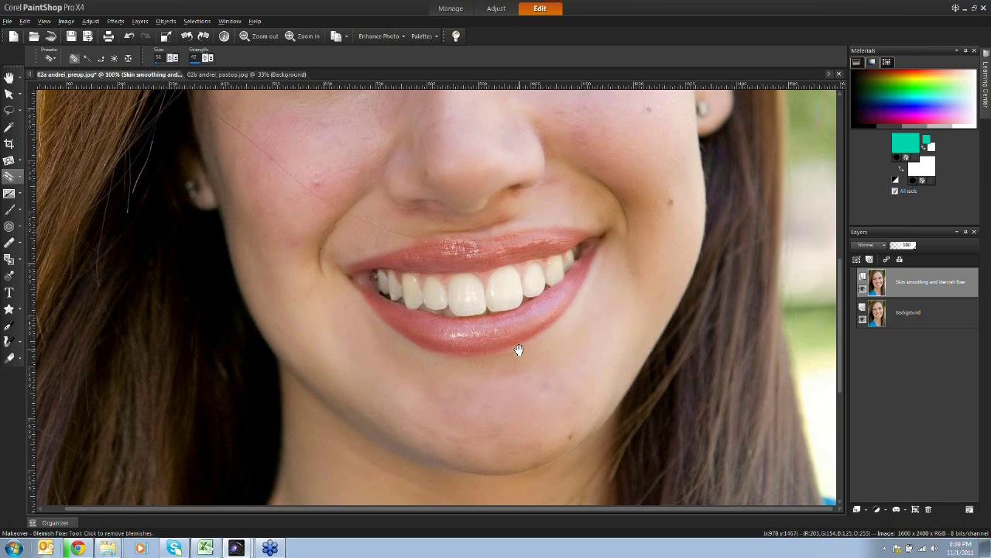
Remove the spots on both cheeks with the Blemish Fixer.
left_click_drag(519, 350, 506, 495)
scroll(535, 354, "up", 1)
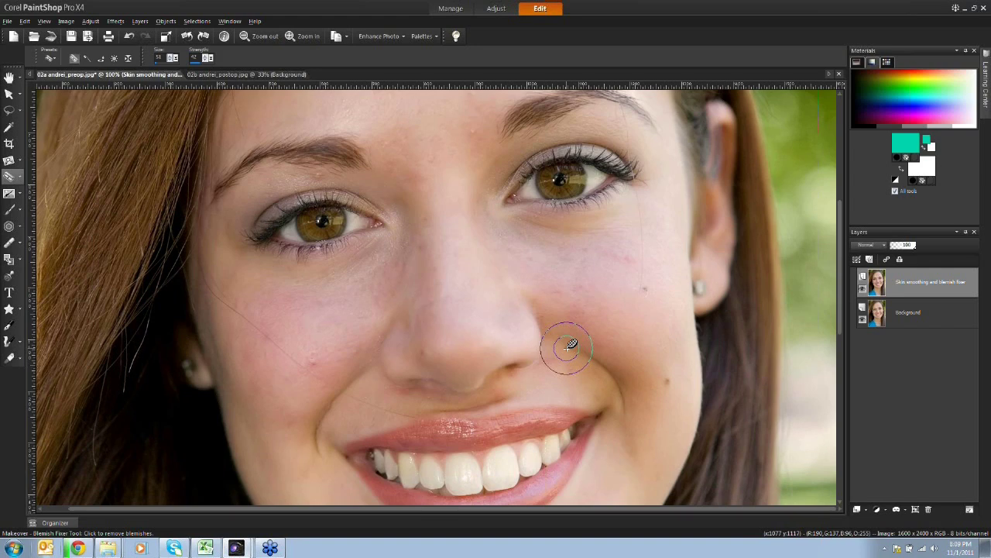
left_click(642, 288)
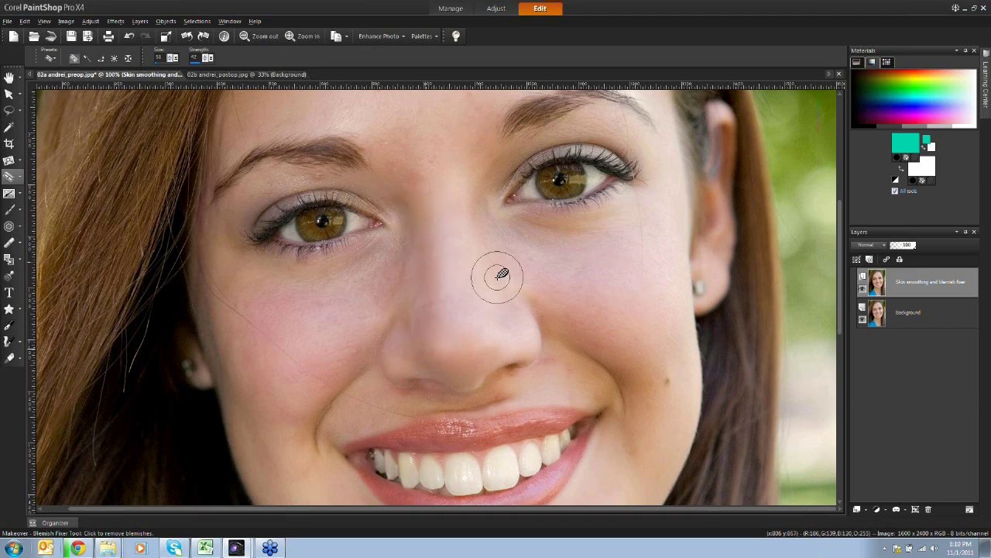
Remove the blemishes across the forehead with the Blemish Fixer.
left_click_drag(467, 287, 471, 431)
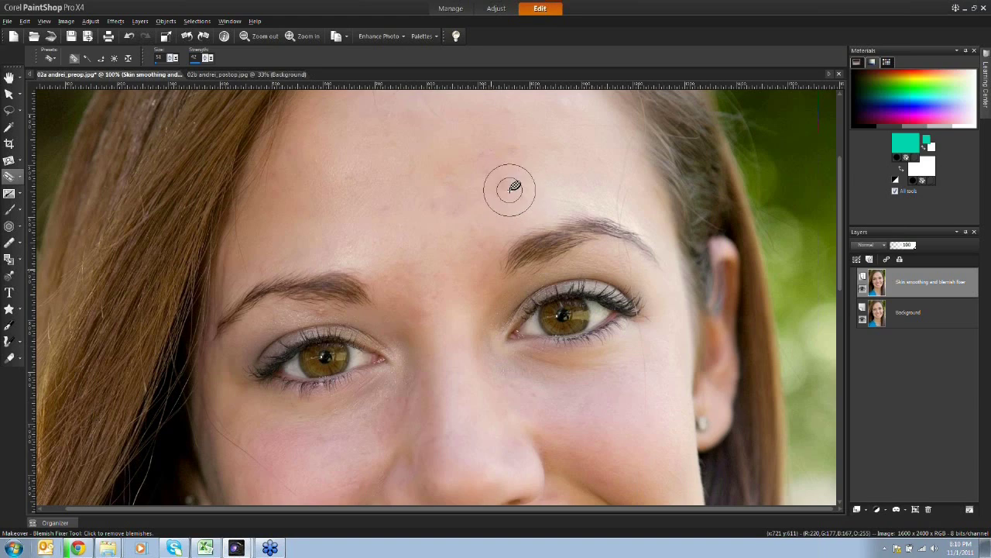
left_click(499, 150)
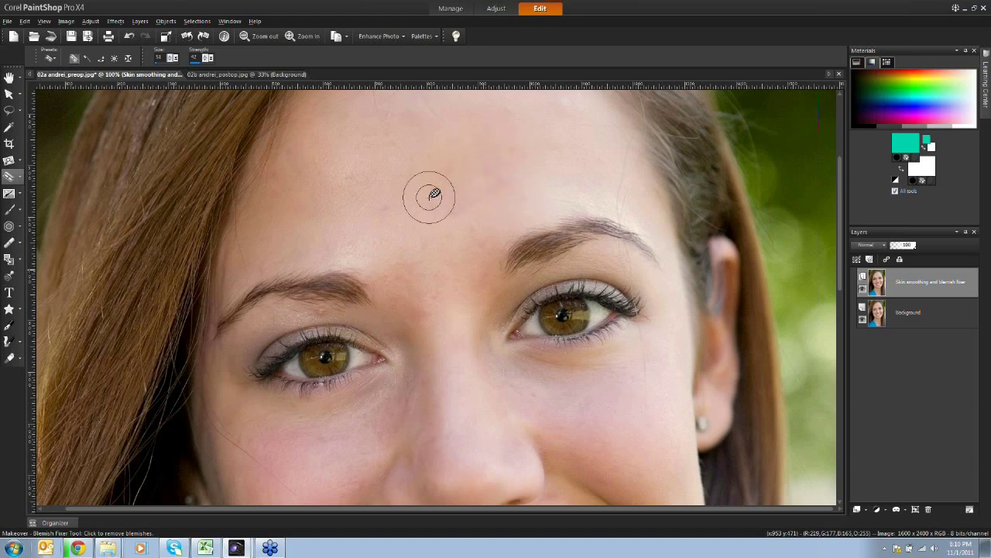
left_click_drag(395, 167, 408, 299)
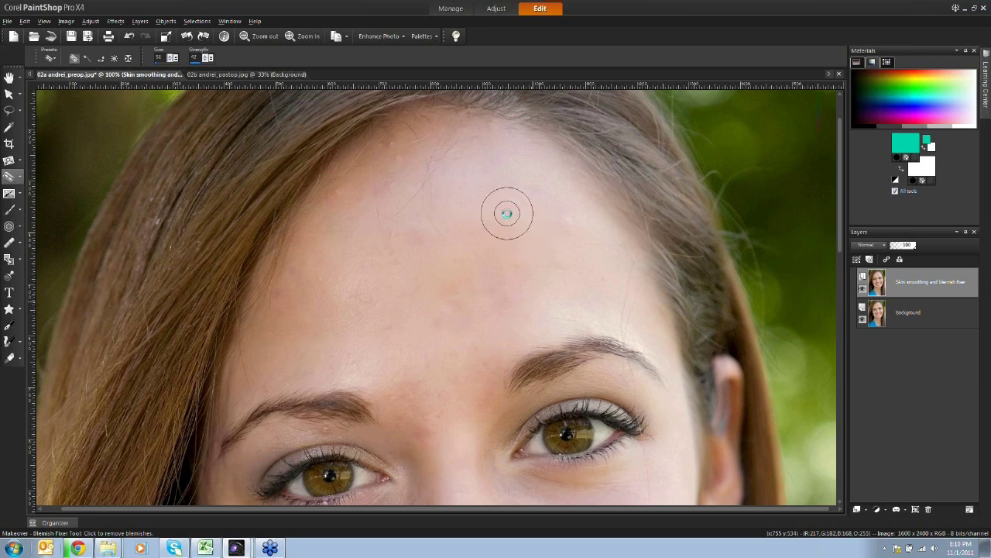
left_click(570, 216)
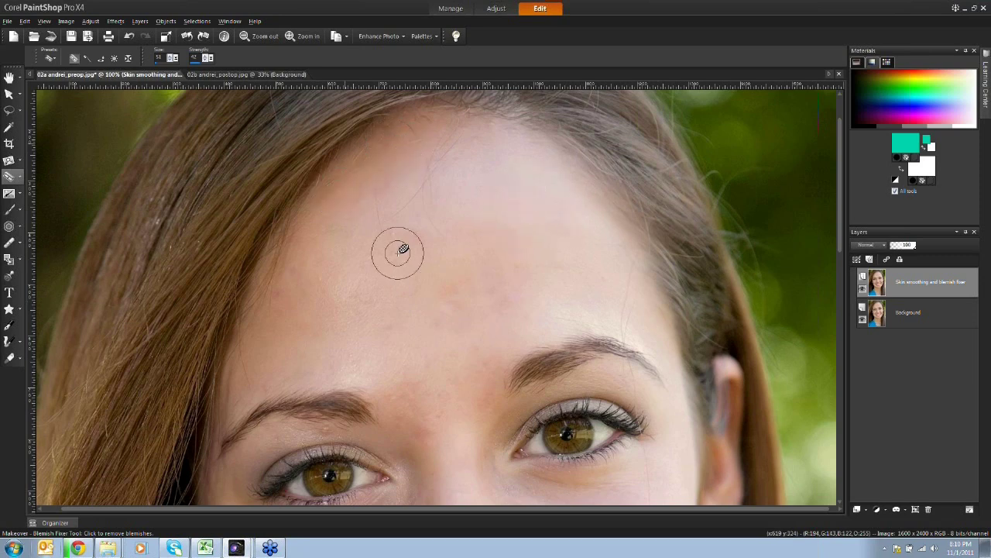
Set the Blemish Fixer brush size to 25 for finer retouching.
left_click_drag(437, 380, 426, 181)
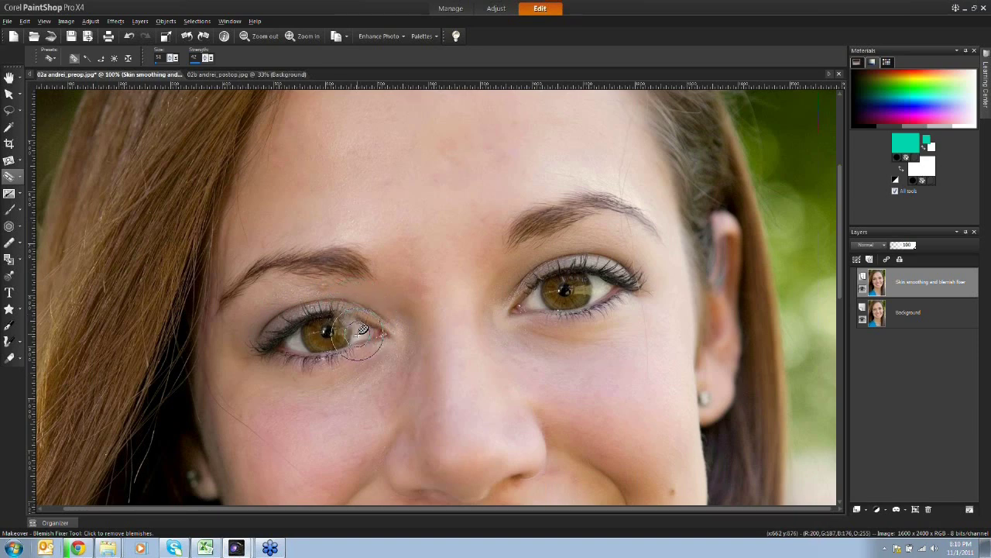
key("ctrl")
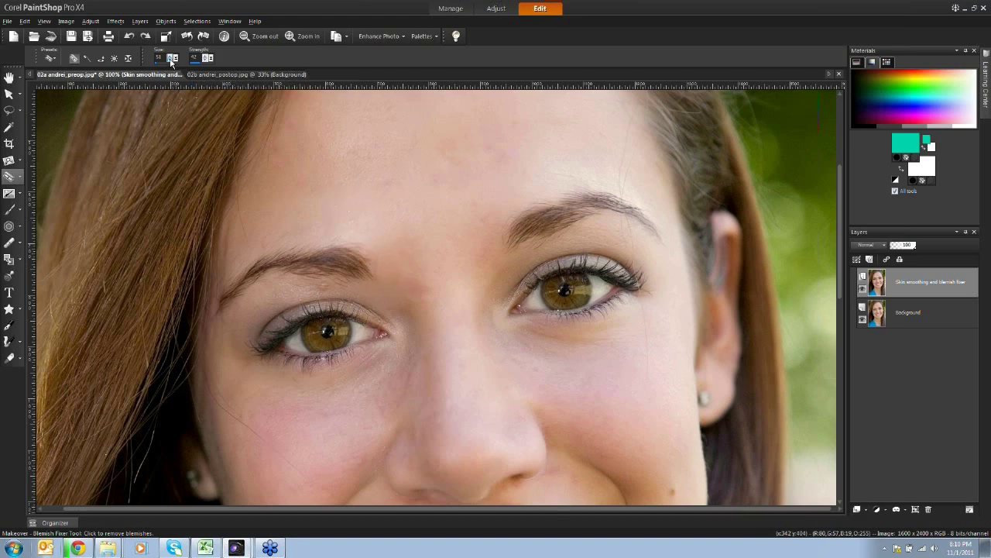
scroll(170, 62, "down", 3)
left_click(176, 59)
left_click_drag(179, 61, 179, 67)
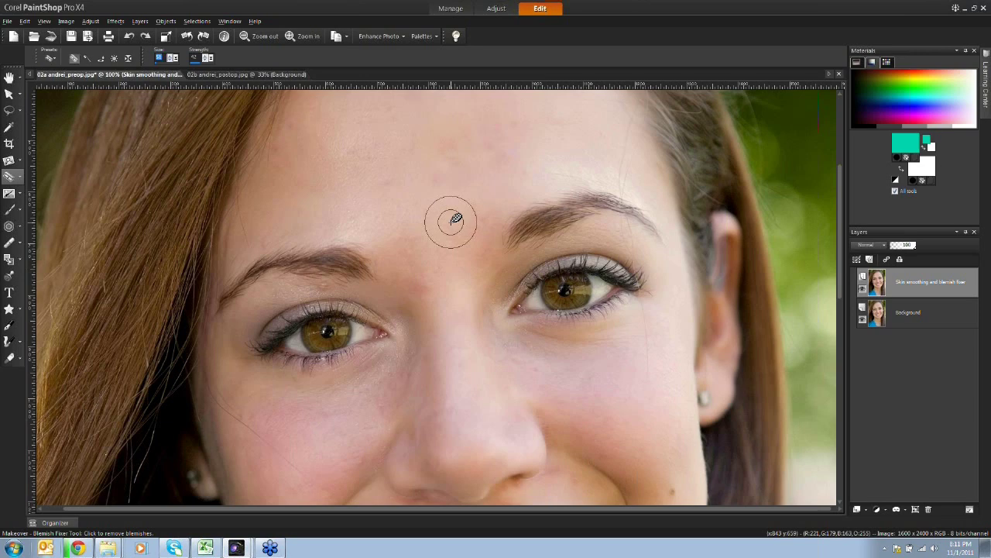
key("bracketleft")
key("bracketleft")
key("bracketleft")
key("bracketleft")
key("bracketleft")
key("bracketleft")
key("bracketright")
key("bracketright")
key("bracketright")
key("bracketright")
key("bracketright")
key("bracketright")
key("bracketright")
key("bracketright")
key("bracketleft")
key("bracketleft")
key("bracketleft")
key("bracketleft")
key("bracketleft")
key("bracketleft")
key("bracketleft")
key("bracketleft")
key("bracketleft")
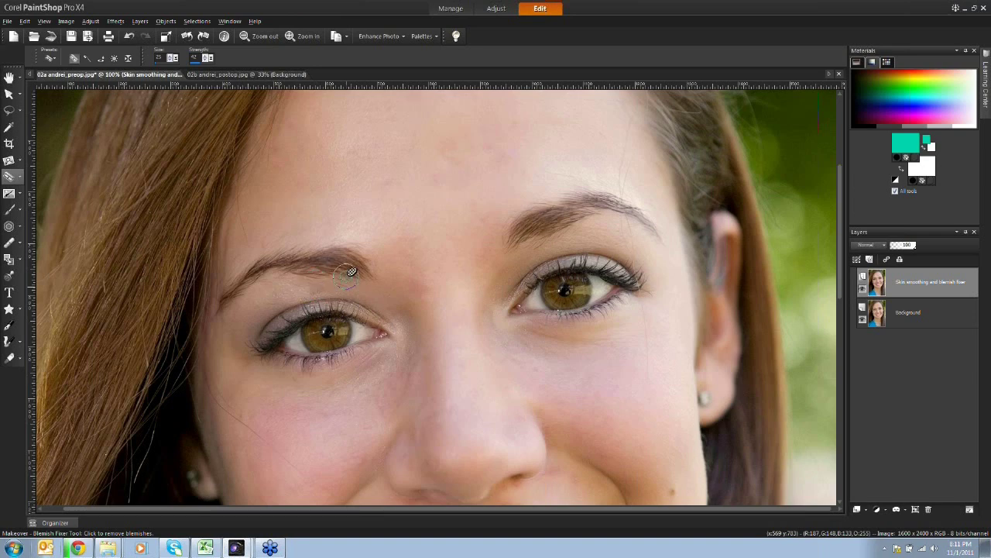
Remove the remaining blemish on the chin below the lower lip with the Blemish Fixer at size 25.
scroll(496, 357, "down", 5)
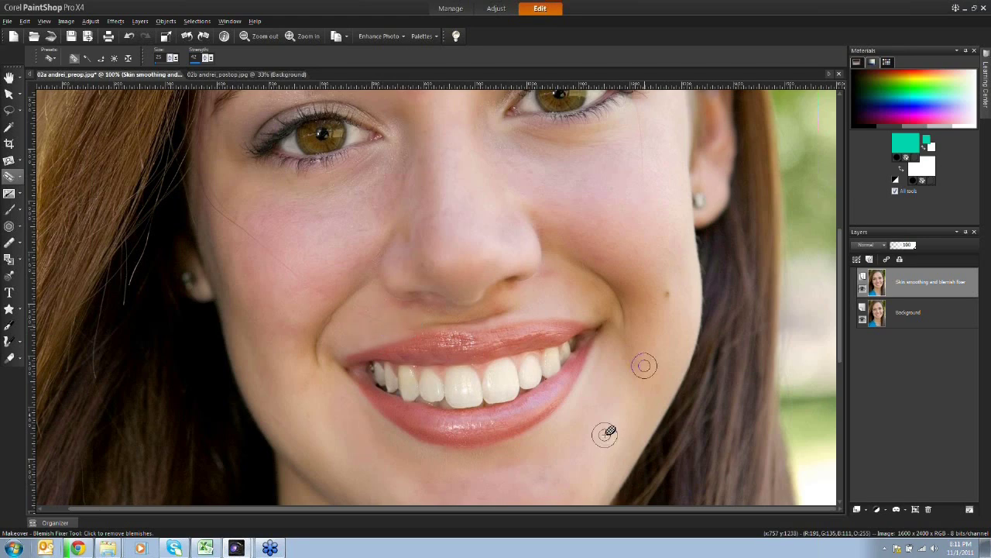
left_click_drag(492, 480, 492, 471)
scroll(491, 471, "down", 2)
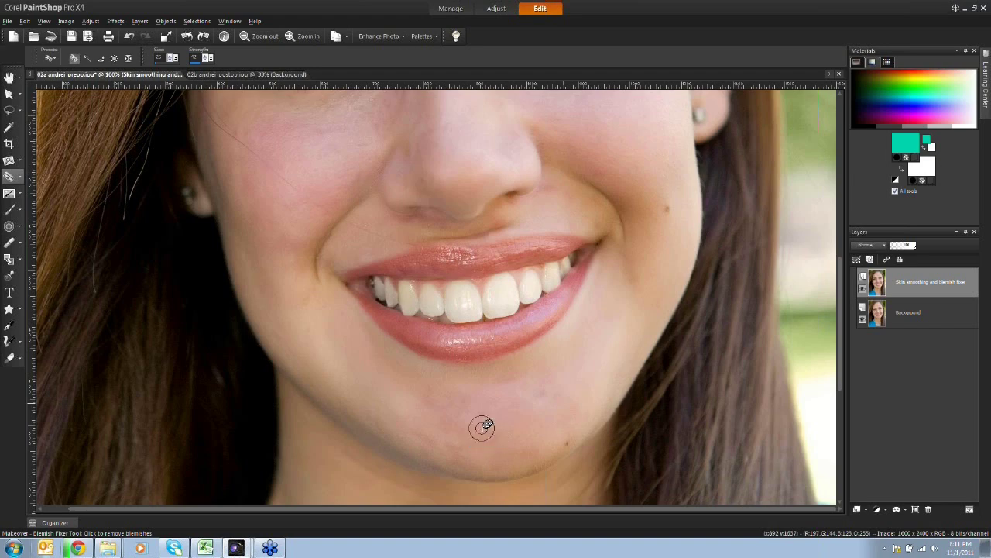
Compare the face before and after retouching by toggling the visibility of the skin smoothing and blemish fixer layer.
scroll(563, 422, "up", 3)
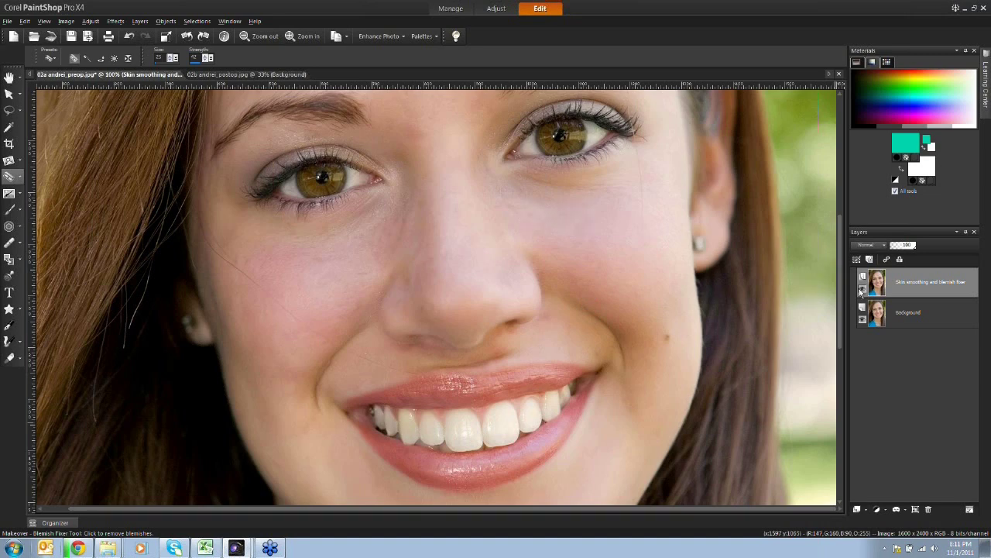
mouse_move(865, 286)
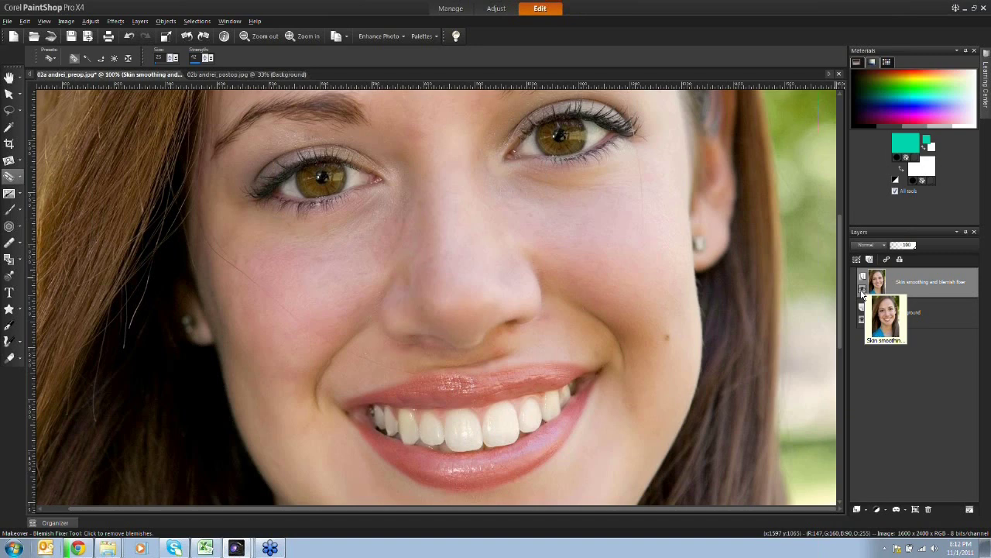
left_click(862, 289)
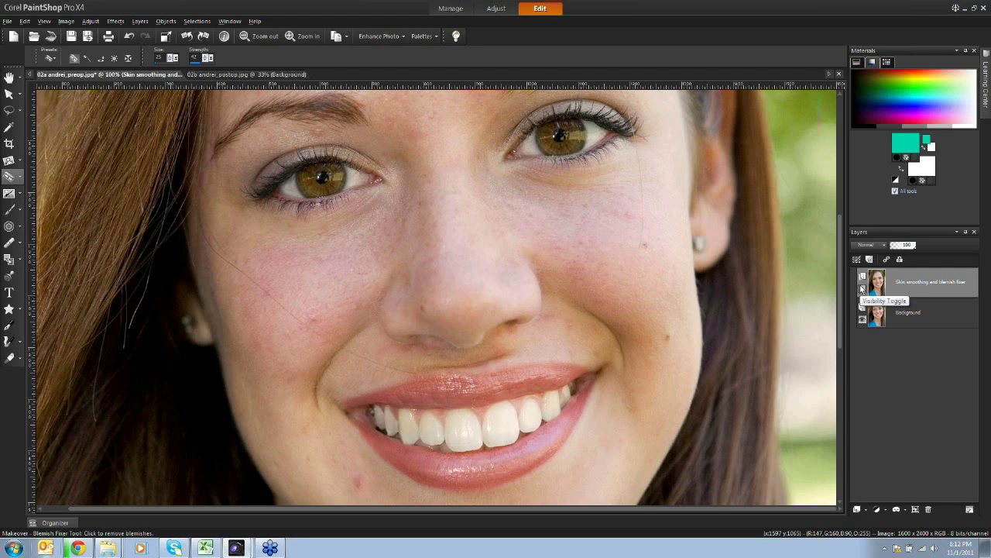
left_click(862, 289)
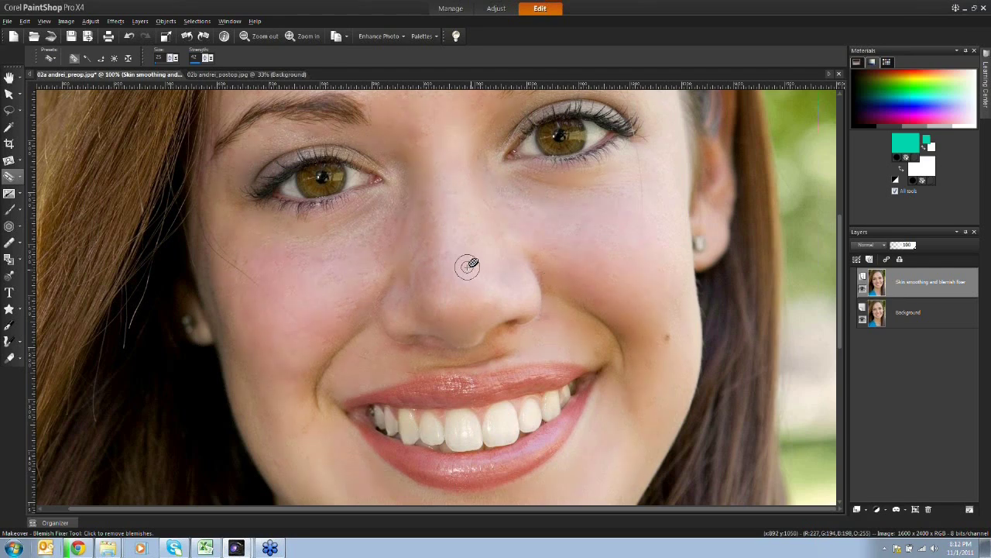
left_click(9, 78)
scroll(445, 255, "down", 3)
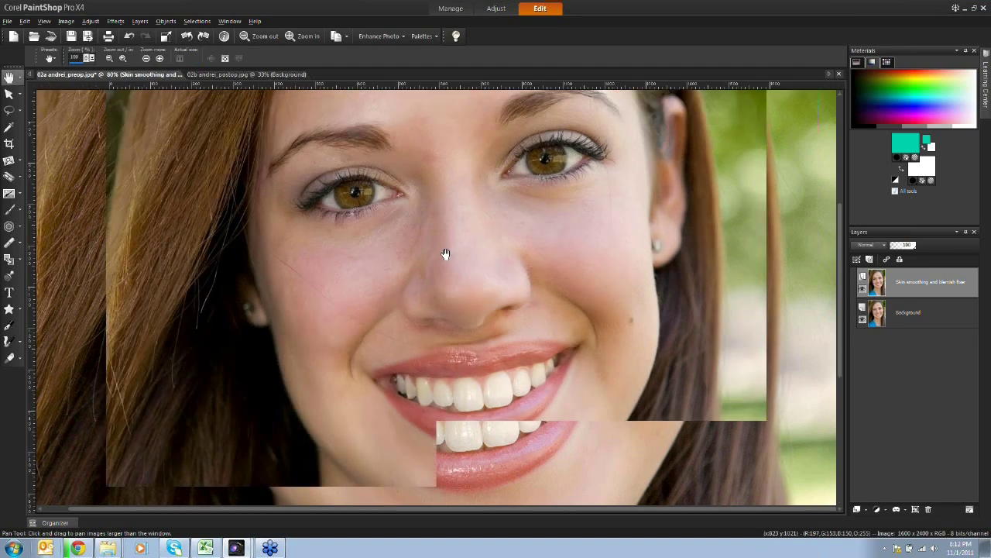
left_click(863, 290)
left_click(862, 290)
left_click(863, 290)
left_click(862, 291)
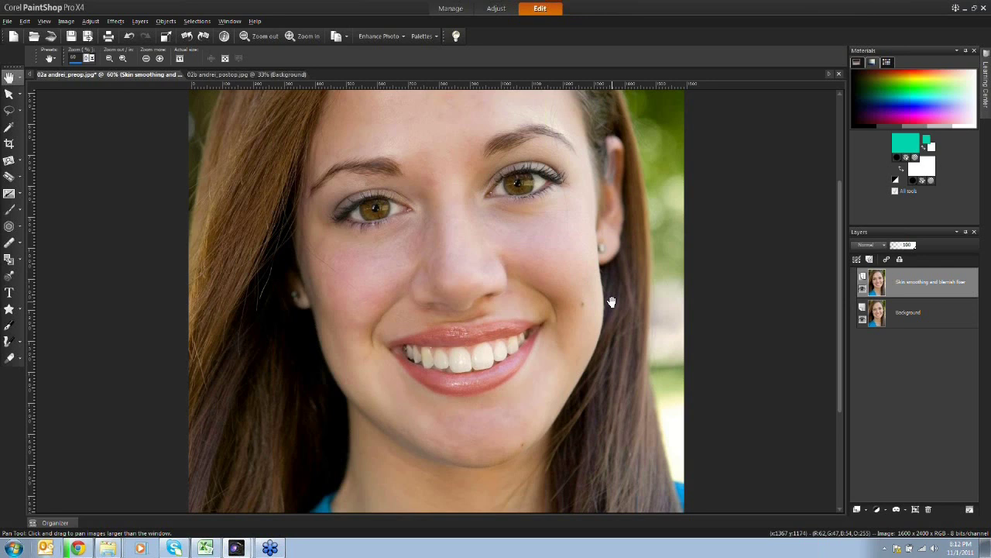
Duplicate the skin smoothing and blemish fixer layer and name the copy "scratch remover".
mouse_move(909, 281)
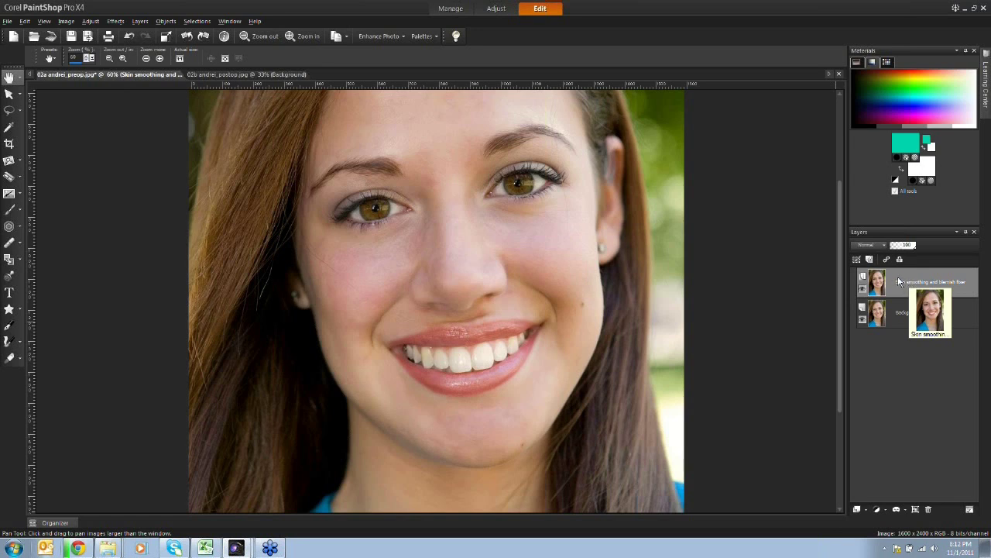
right_click(900, 280)
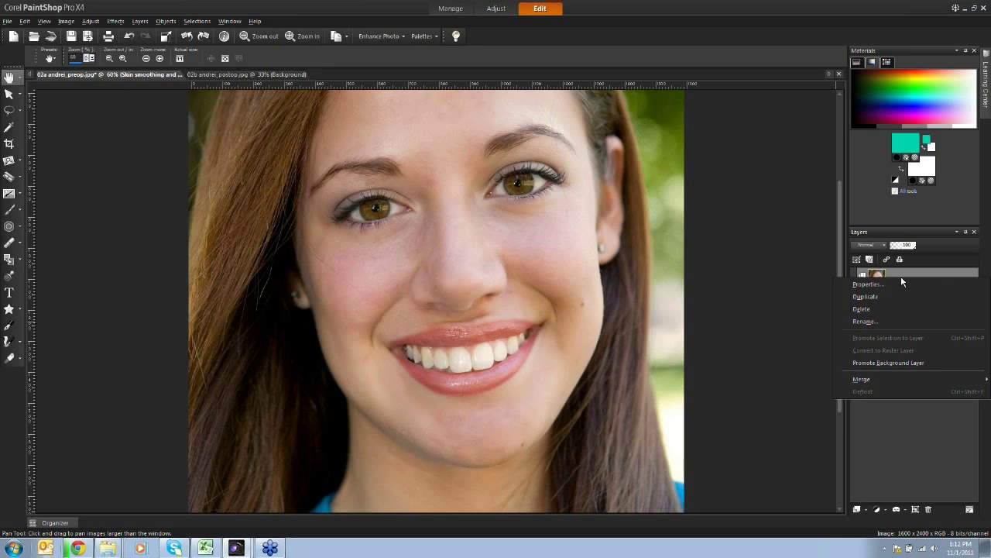
left_click(867, 299)
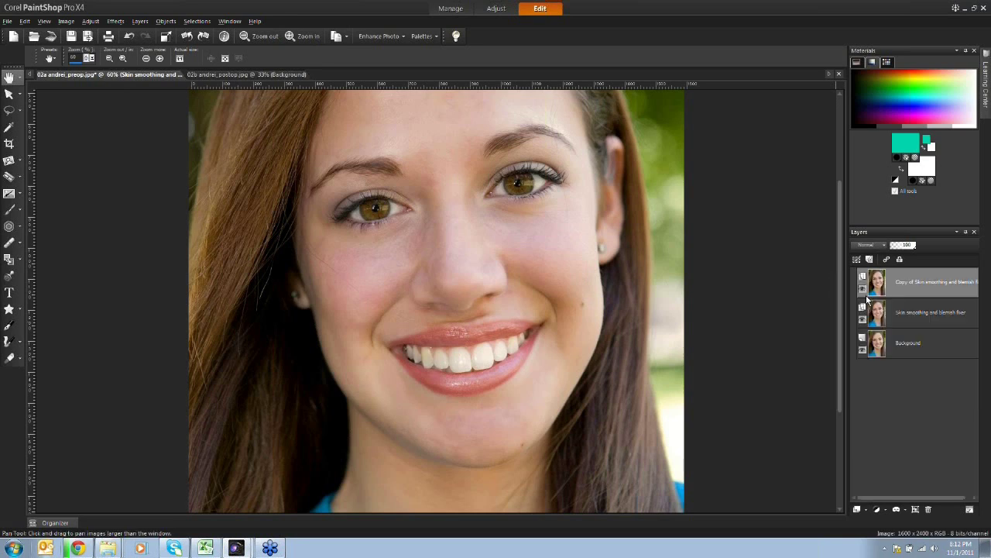
double_click(915, 282)
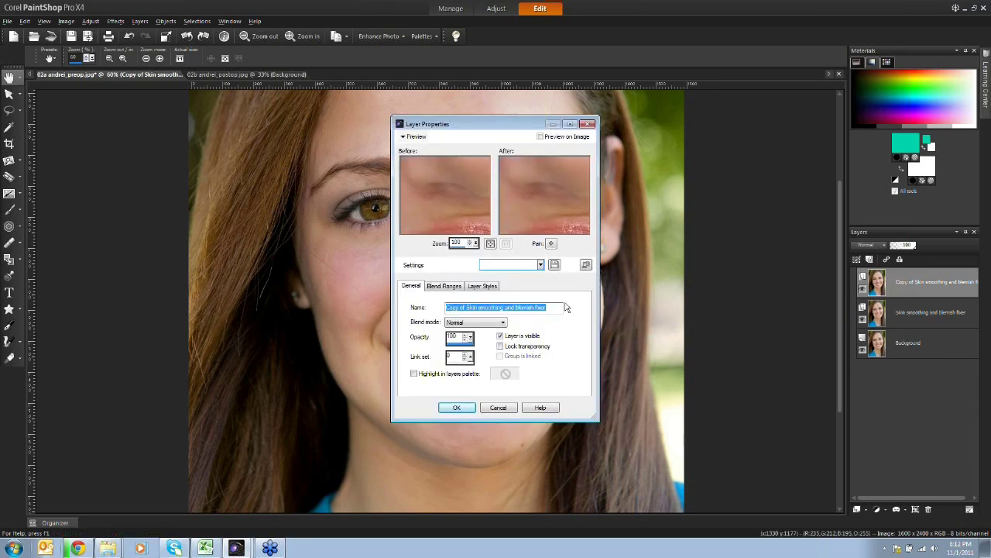
type("scrat")
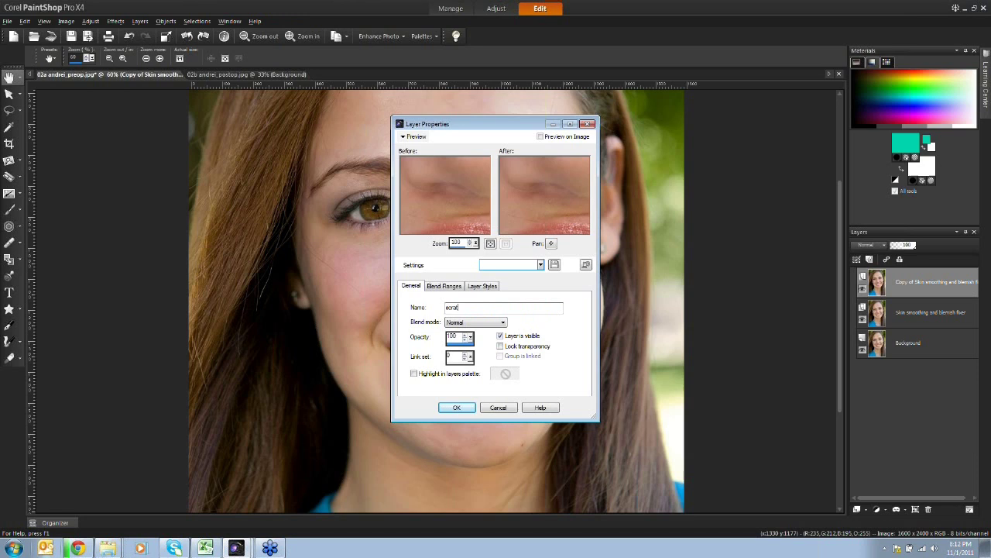
type("ch remover")
left_click(457, 407)
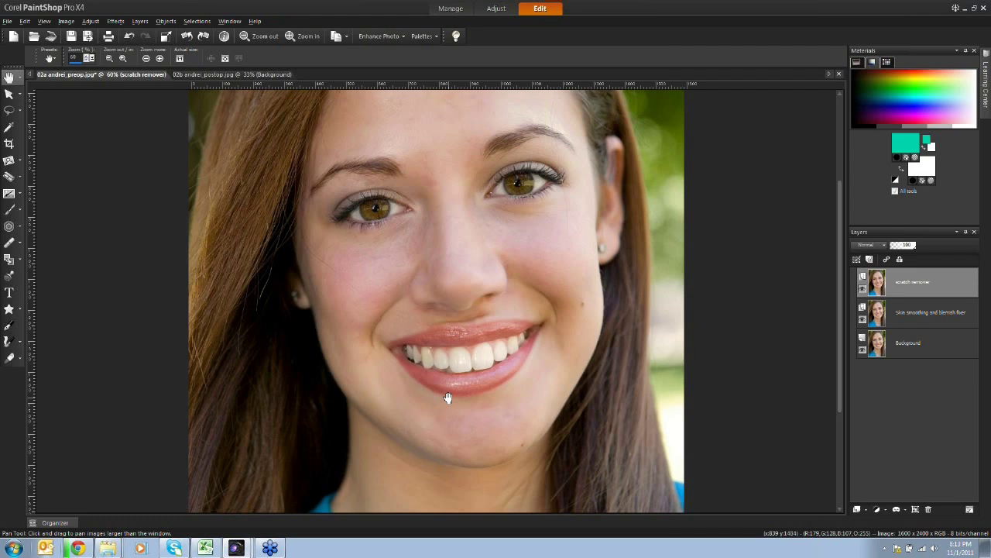
Activate the Scratch Remover from the Learning Center's Retouch and Restore topics and bring the layer list back into view.
left_click(986, 78)
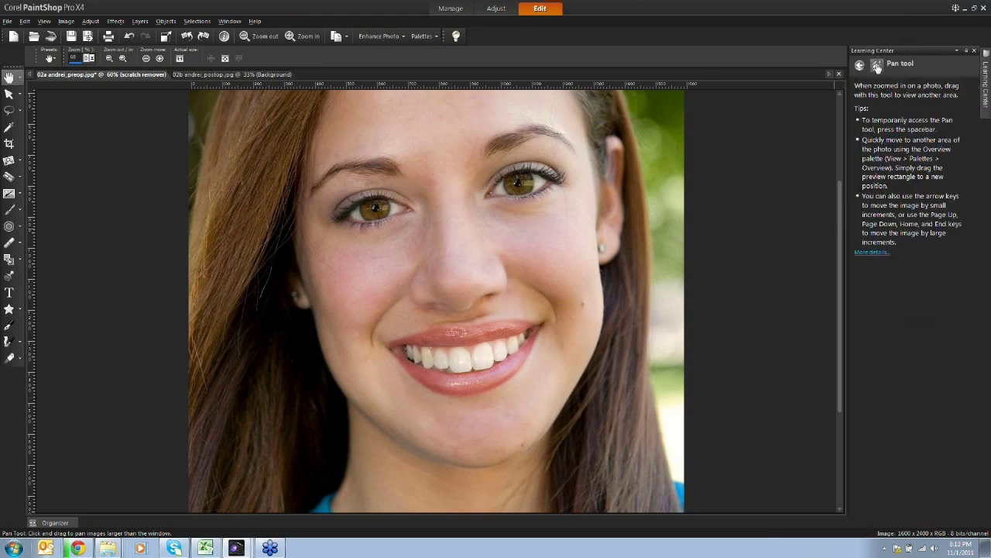
left_click(877, 66)
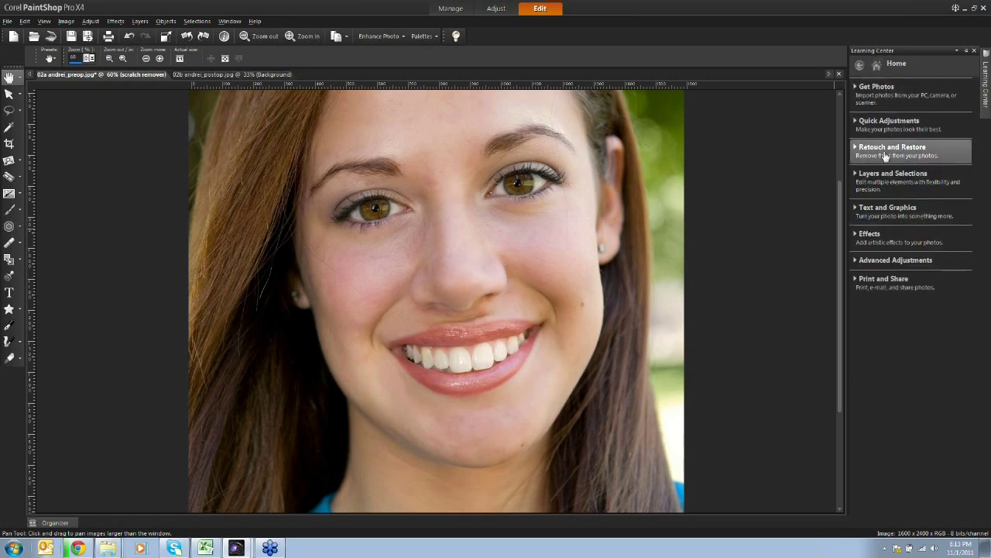
left_click(952, 155)
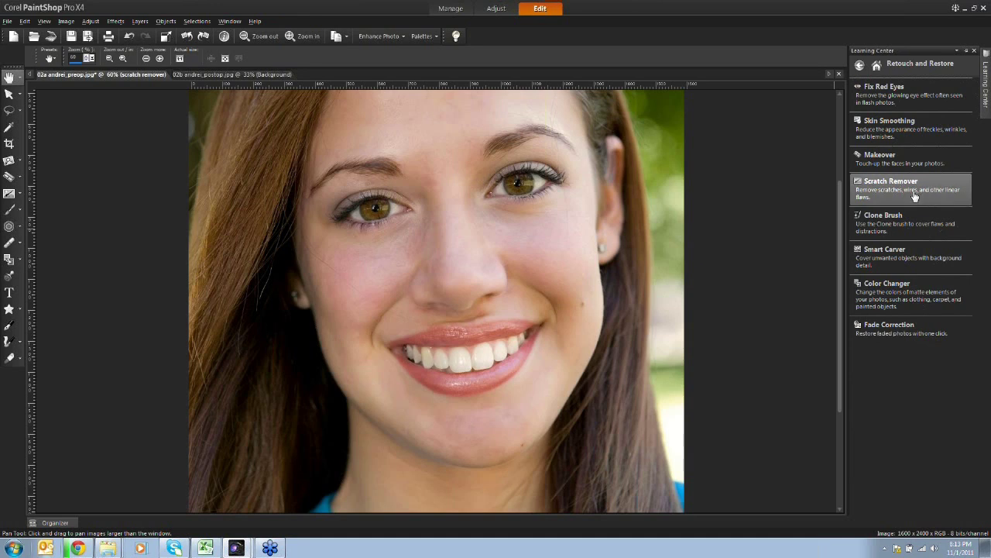
left_click(914, 197)
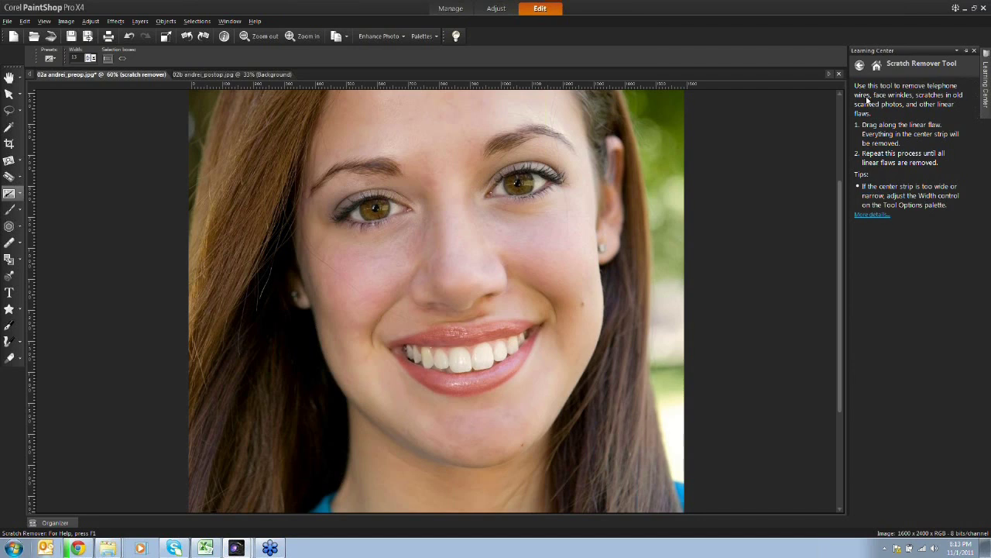
key("F10")
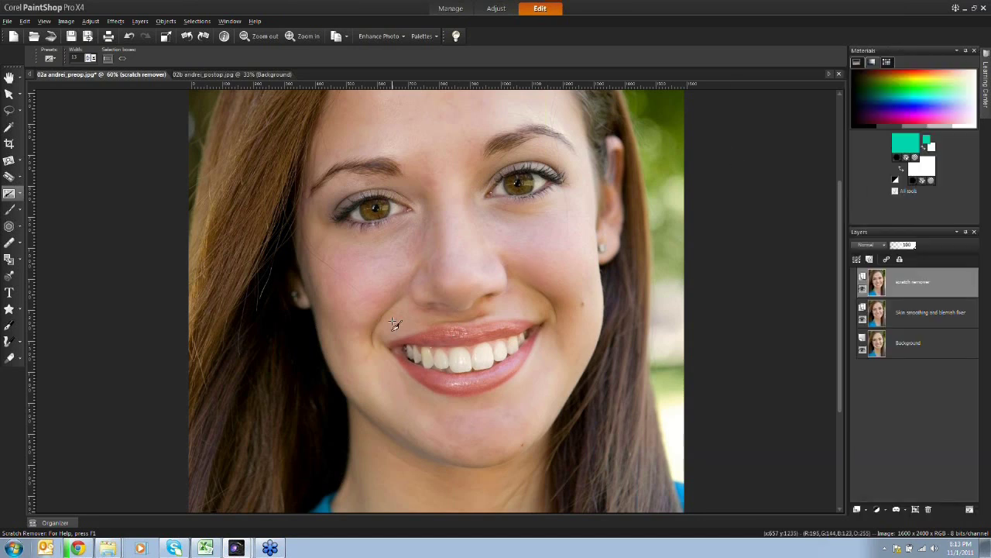
Remove the stray hairs across the cheek on the image's left and above the upper lip with the Scratch Remover, using width 45 on the cheek.
scroll(351, 291, "up", 2)
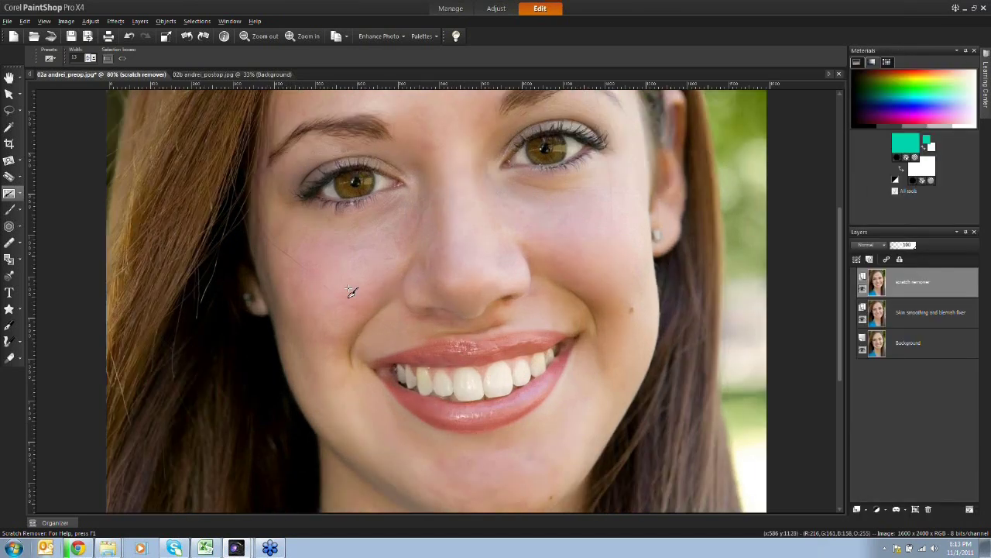
scroll(350, 291, "up", 1)
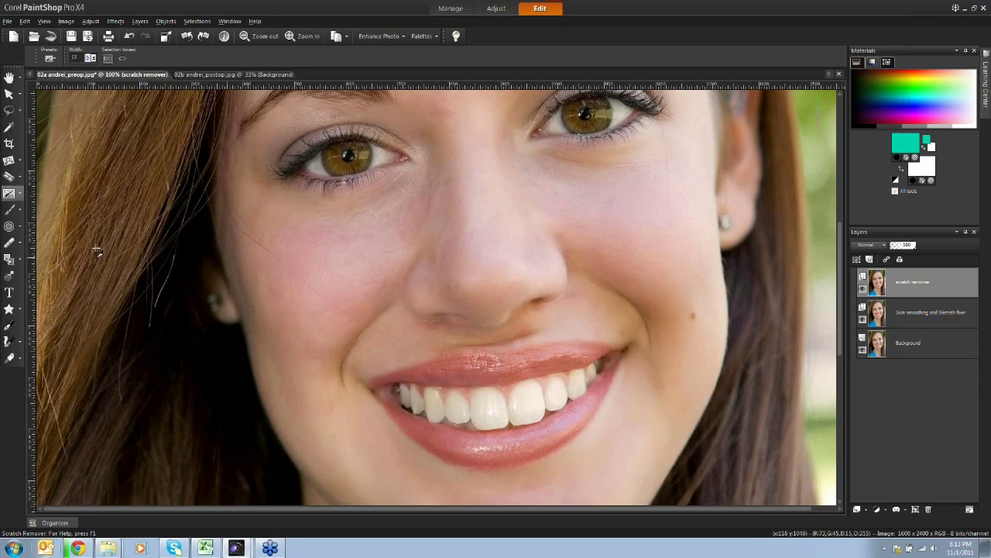
left_click(21, 198)
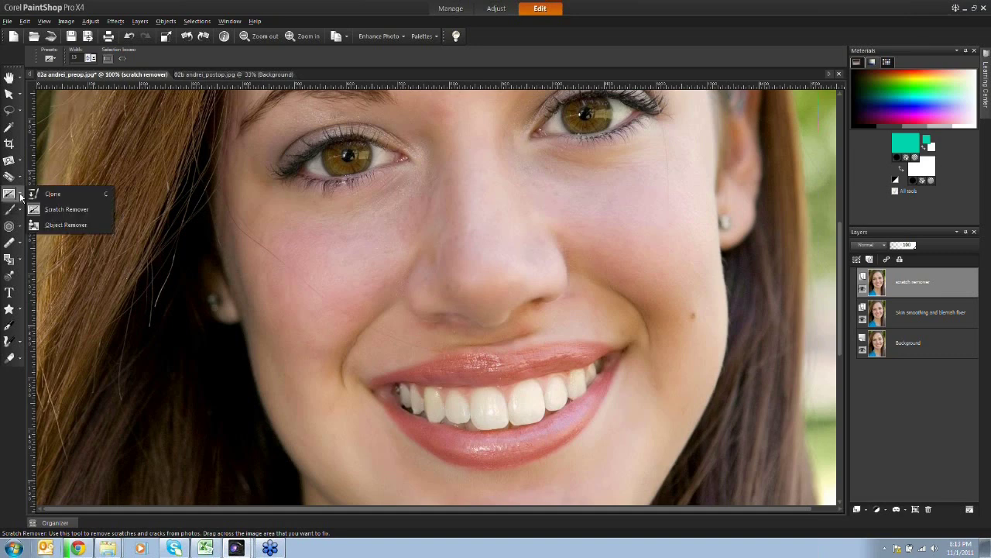
left_click(56, 211)
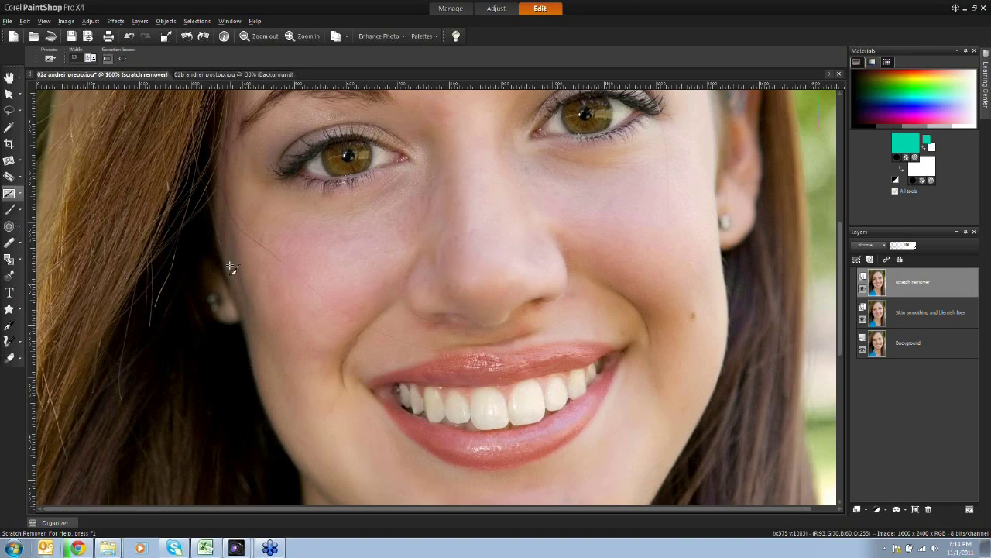
left_click_drag(272, 257, 295, 278)
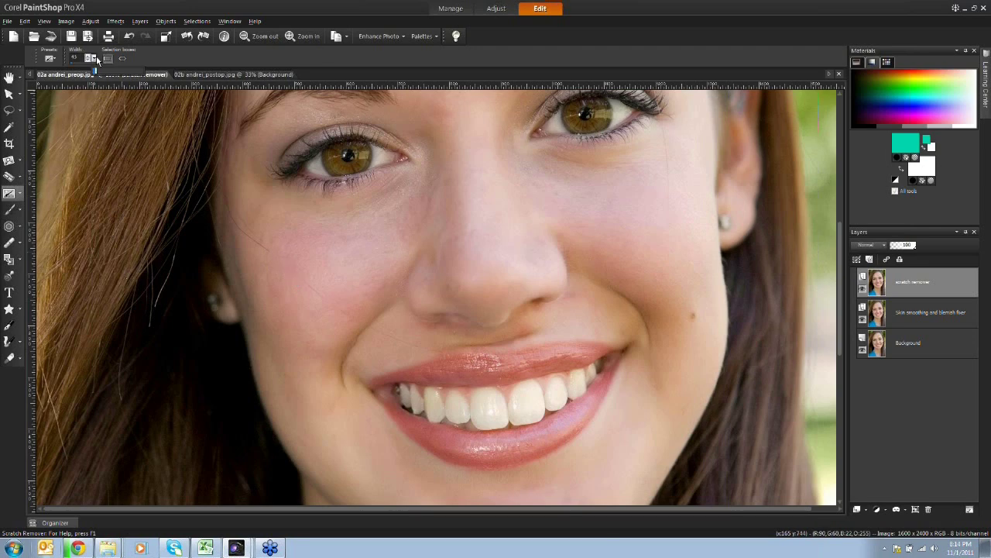
left_click_drag(276, 238, 324, 272)
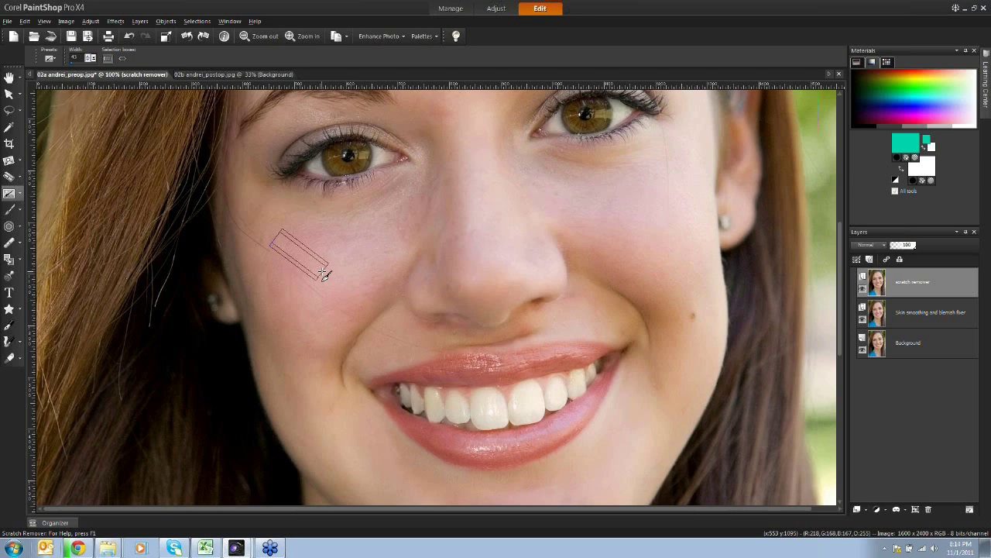
left_click_drag(323, 275, 323, 271)
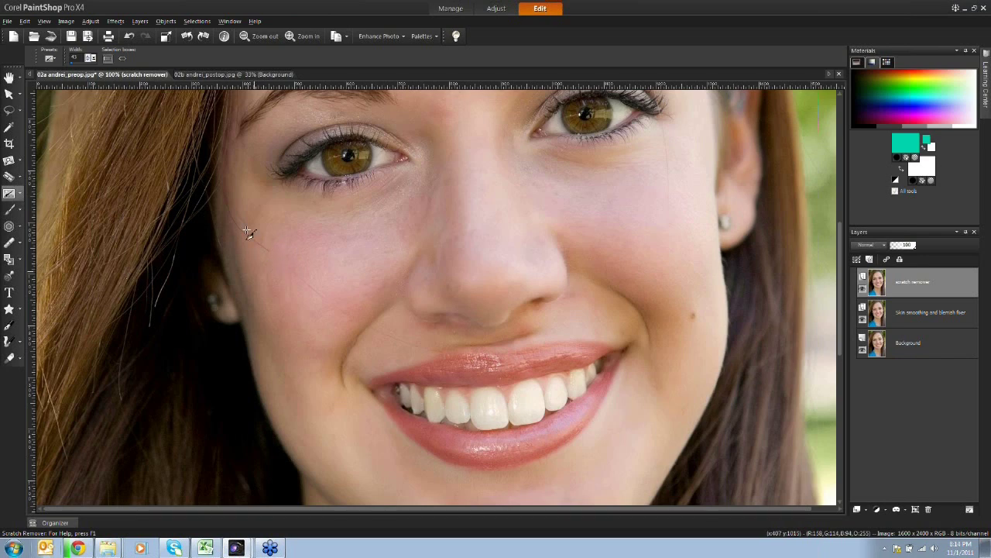
left_click_drag(230, 223, 279, 260)
left_click_drag(279, 260, 318, 297)
left_click_drag(377, 328, 437, 354)
Remove the fine hairs below the eye and above the eyebrow on the image's right with the Scratch Remover at width 30.
left_click_drag(499, 210, 451, 380)
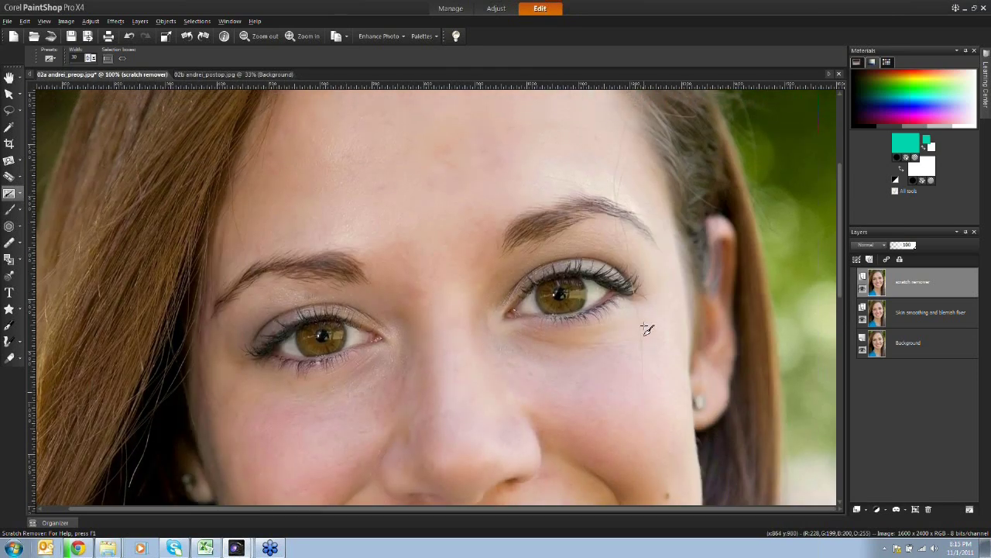
left_click_drag(644, 310, 646, 394)
left_click_drag(633, 144, 622, 190)
mouse_move(627, 142)
left_mouse_down()
mouse_move(619, 194)
mouse_move(633, 250)
mouse_move(618, 230)
mouse_move(632, 262)
left_mouse_up()
left_click_drag(621, 256, 627, 268)
Clean up the fine lines under the eyebrow on the image's left and on the forehead with the Scratch Remover at width 15.
scroll(261, 291, "up", 3)
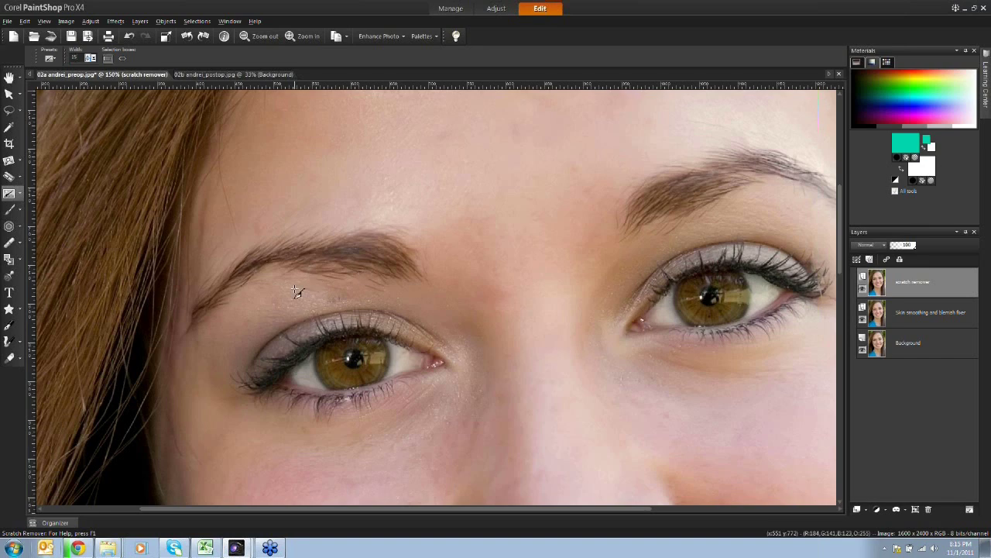
left_click_drag(328, 287, 354, 290)
left_click_drag(313, 280, 341, 288)
left_click_drag(568, 230, 409, 294)
left_click_drag(531, 188, 555, 188)
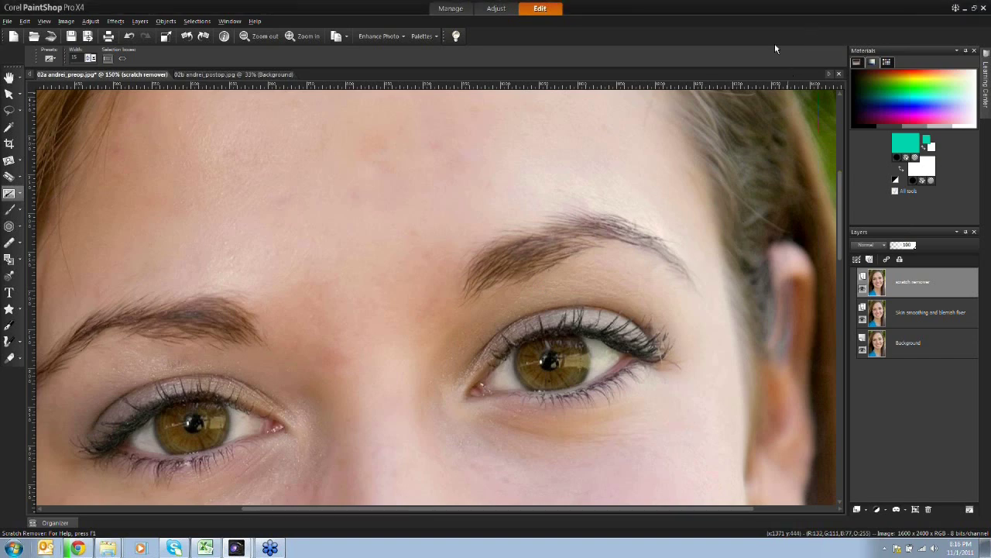
Examine the whole face from forehead to mouth to check the scratch removal.
key("a")
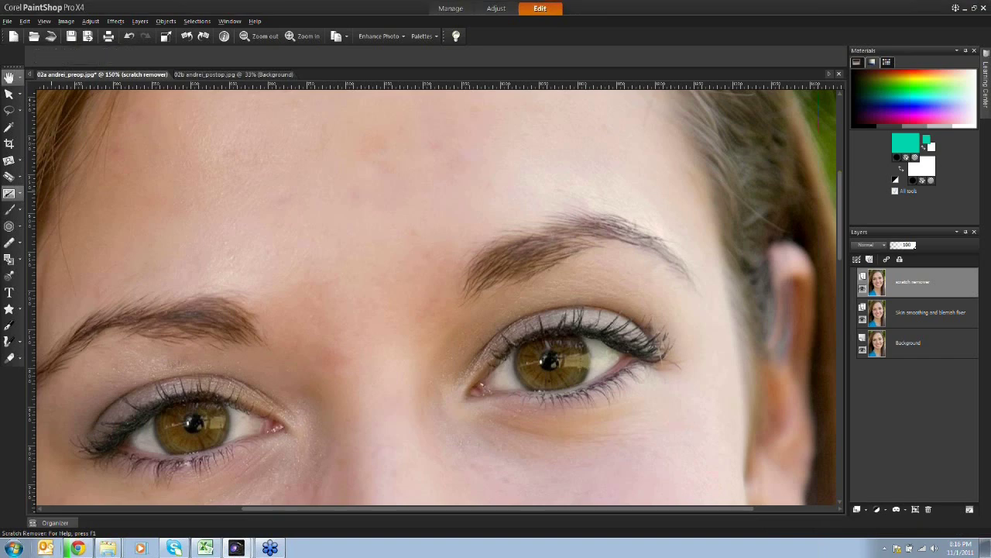
scroll(232, 368, "down", 2)
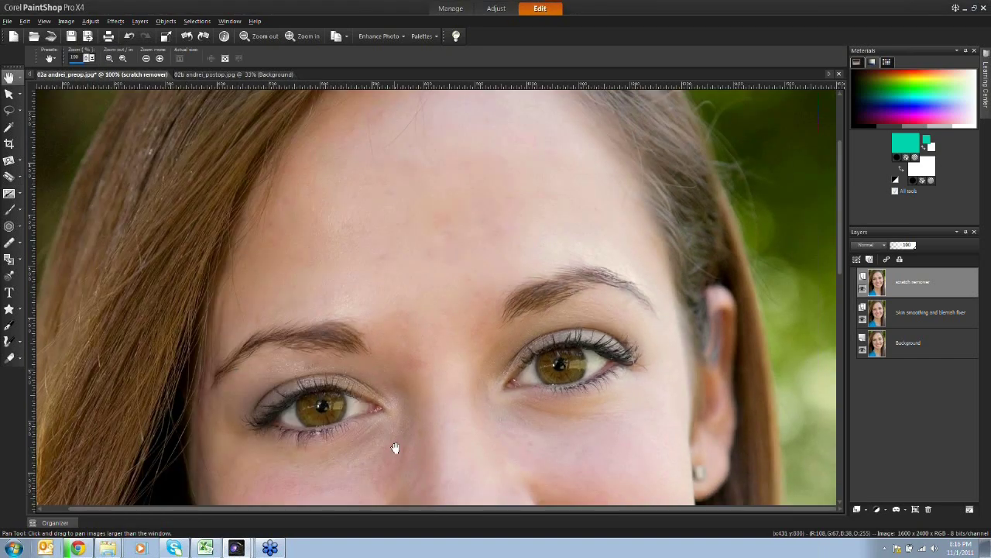
left_click_drag(460, 448, 427, 308)
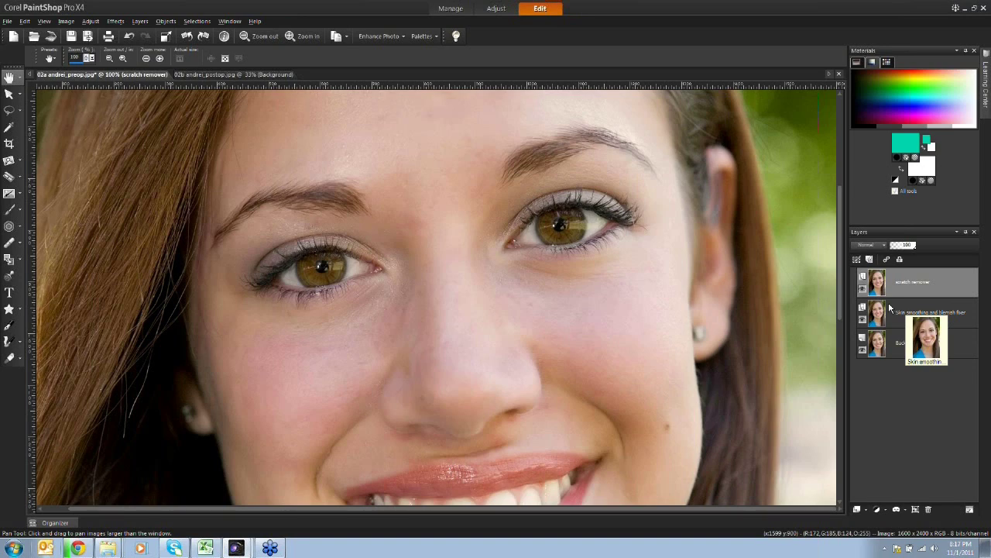
left_click_drag(840, 255, 839, 286)
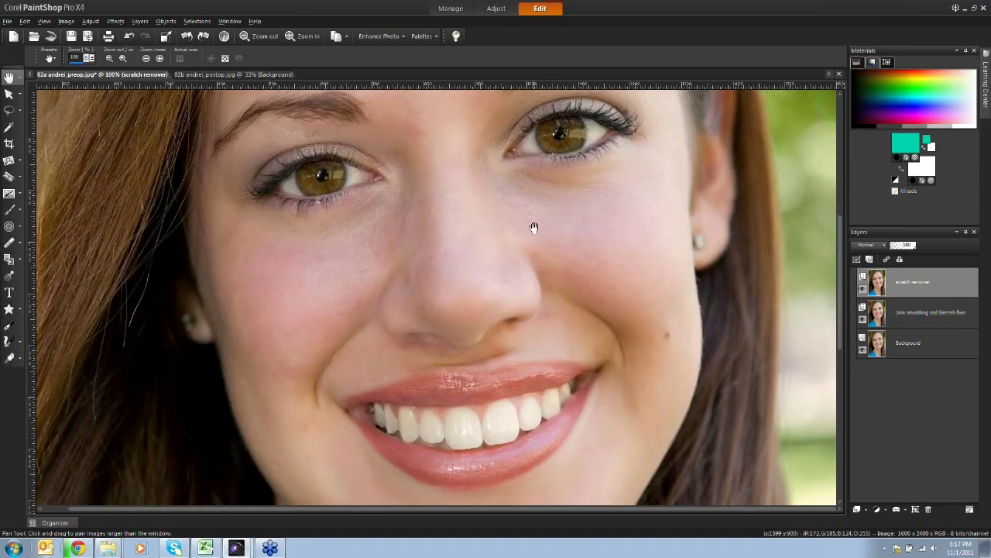
scroll(491, 235, "down", 1)
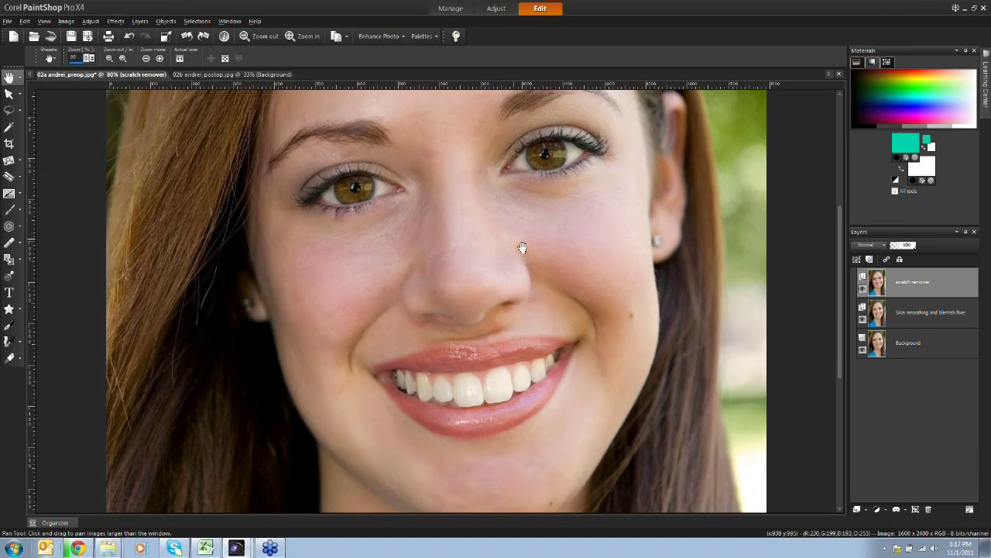
left_click_drag(840, 296, 838, 282)
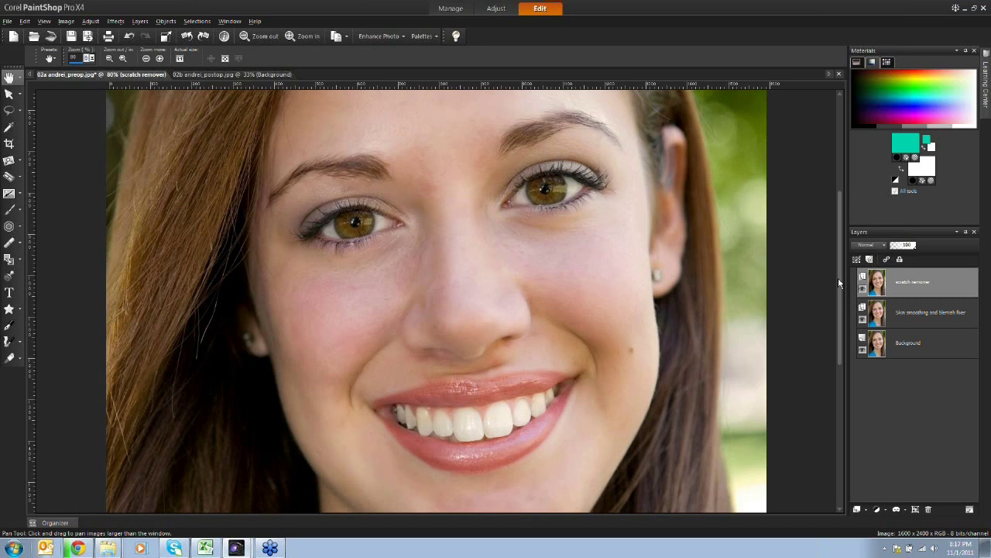
Duplicate the scratch remover layer and name the copy "toothbrush".
right_click(906, 277)
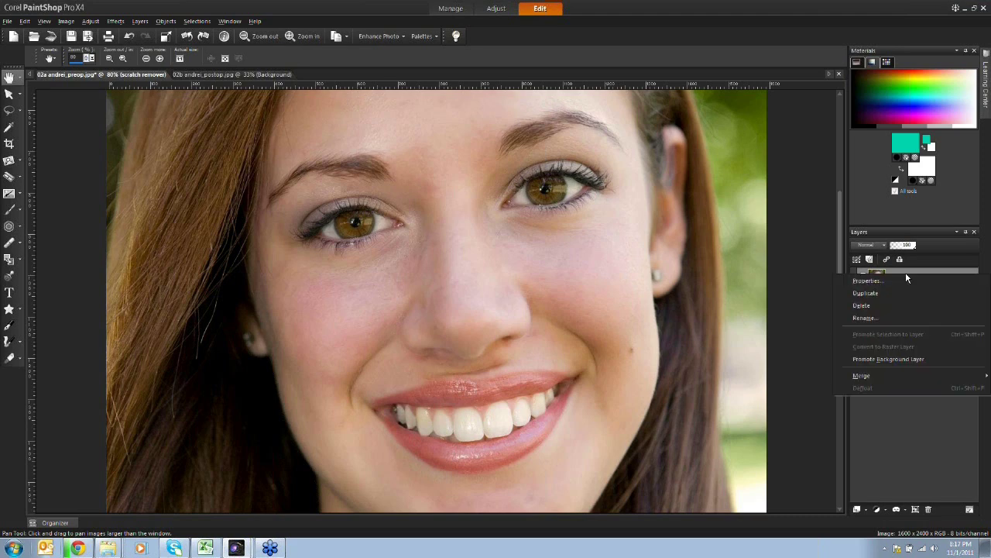
left_click(870, 294)
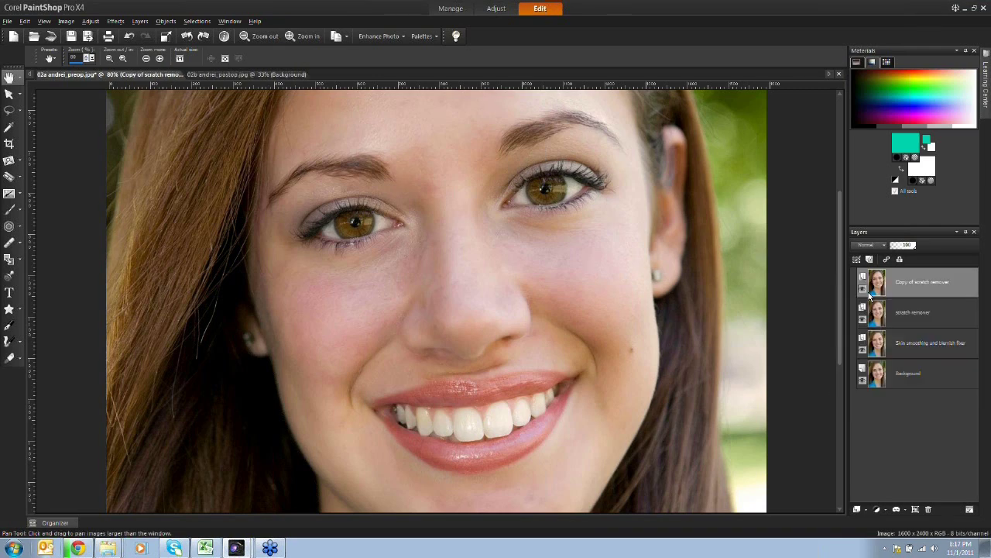
double_click(926, 280)
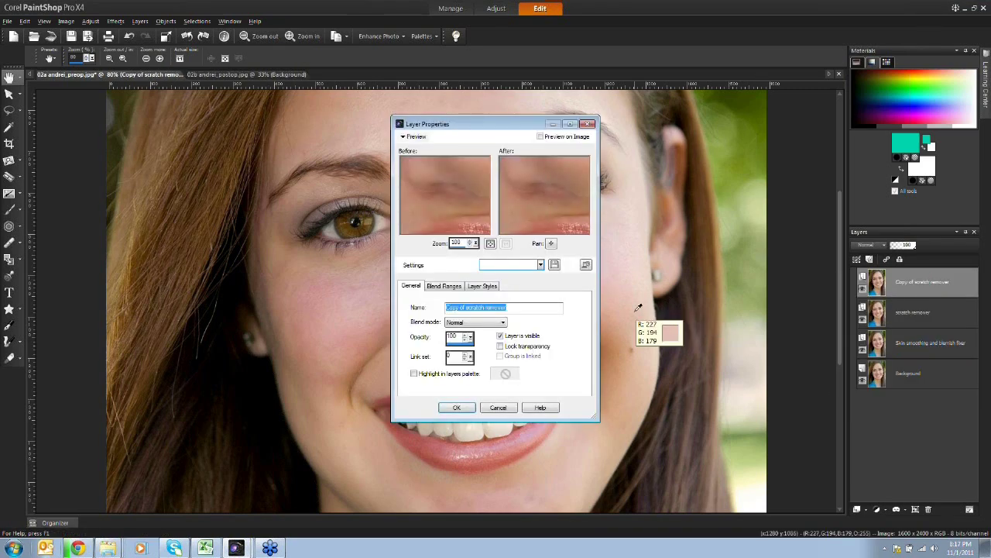
type("lo")
type("oth")
type("brush")
left_click(446, 408)
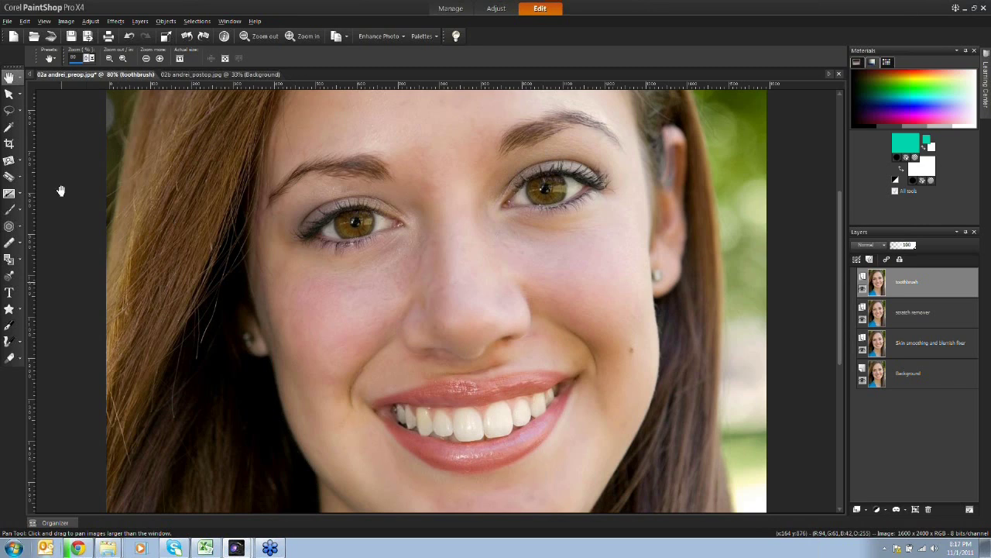
Try whitening the teeth with the Toothbrush tool at strength 100 and undo the whitening.
left_click(8, 178)
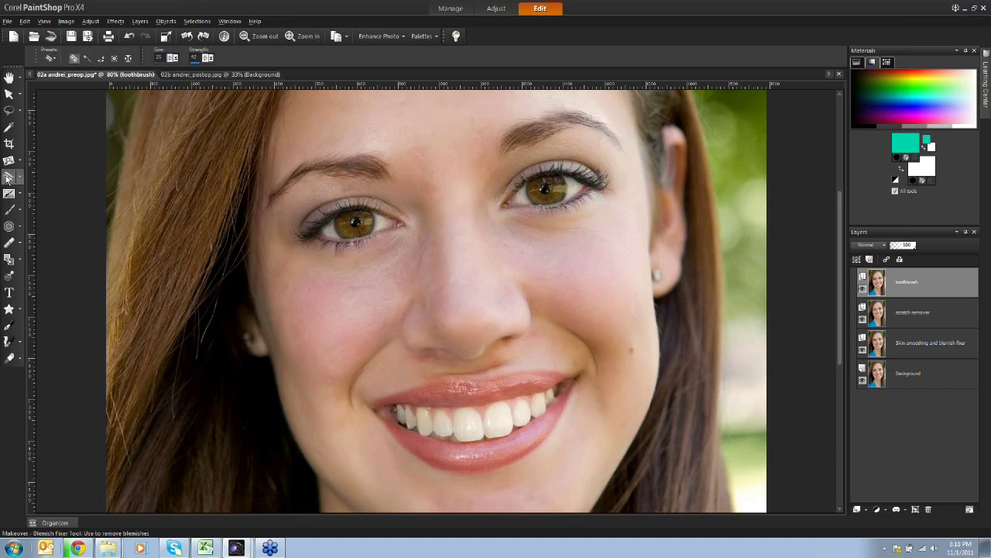
left_click(87, 58)
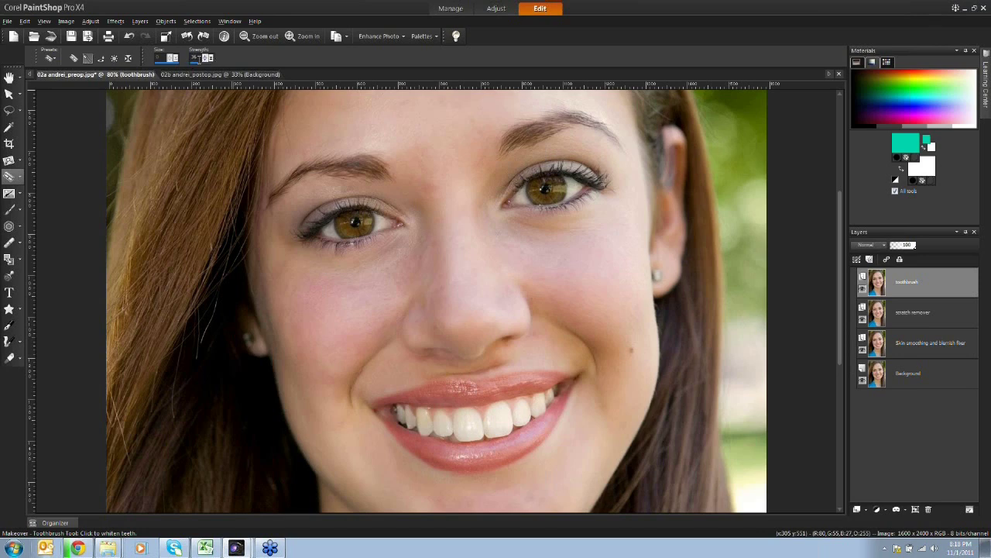
left_click_drag(195, 57, 219, 68)
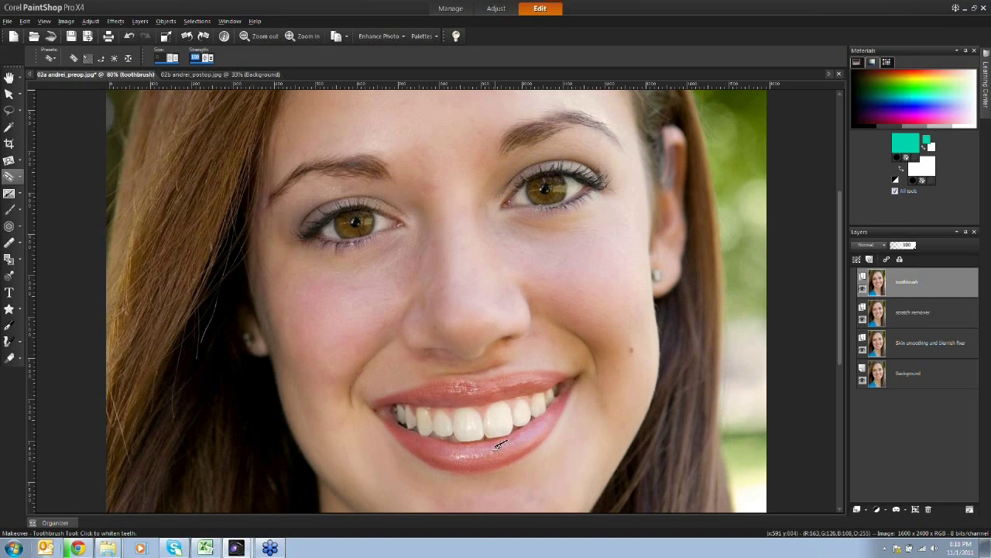
left_click(498, 415)
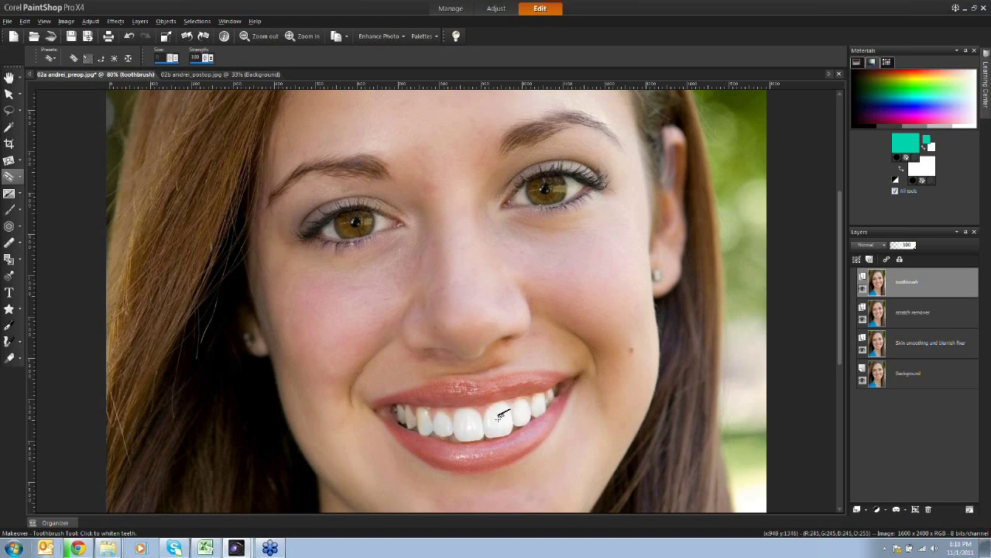
key("ctrl+z")
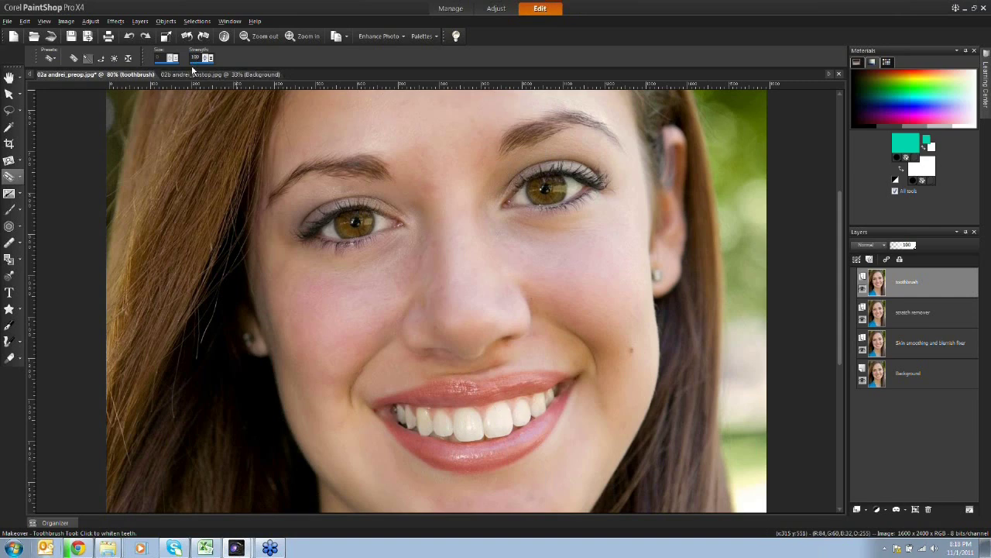
Set the Toothbrush strength to 26, test it on the teeth and undo that test.
left_click(195, 61)
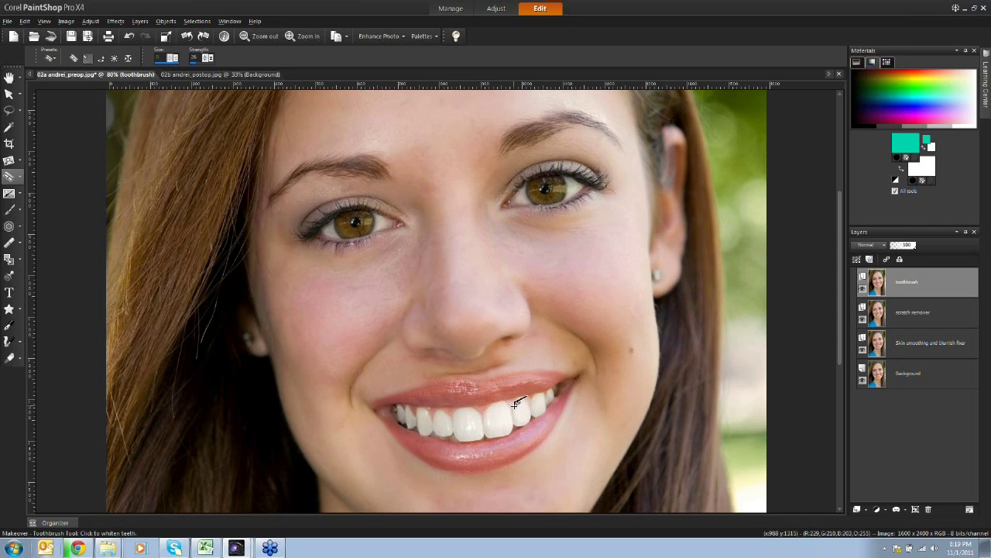
key("ctrl")
key("ctrl+z")
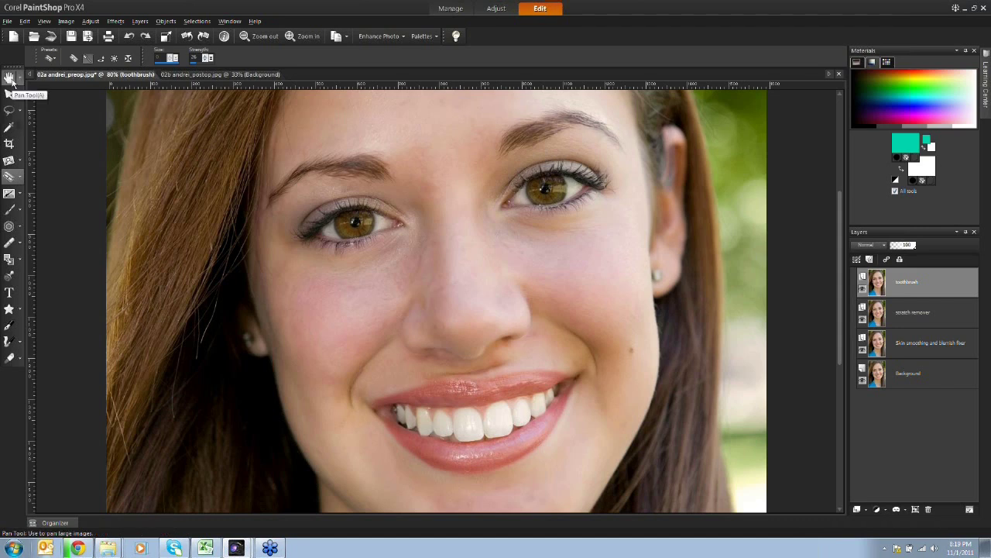
Outline all the visible teeth along the inner edge of the lips with a Freehand selection.
left_click(22, 112)
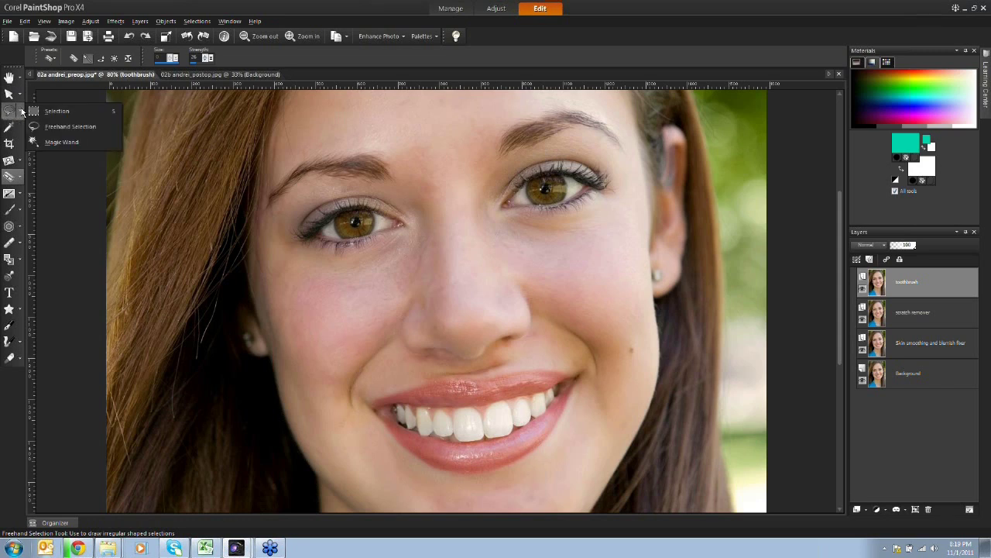
left_click(73, 128)
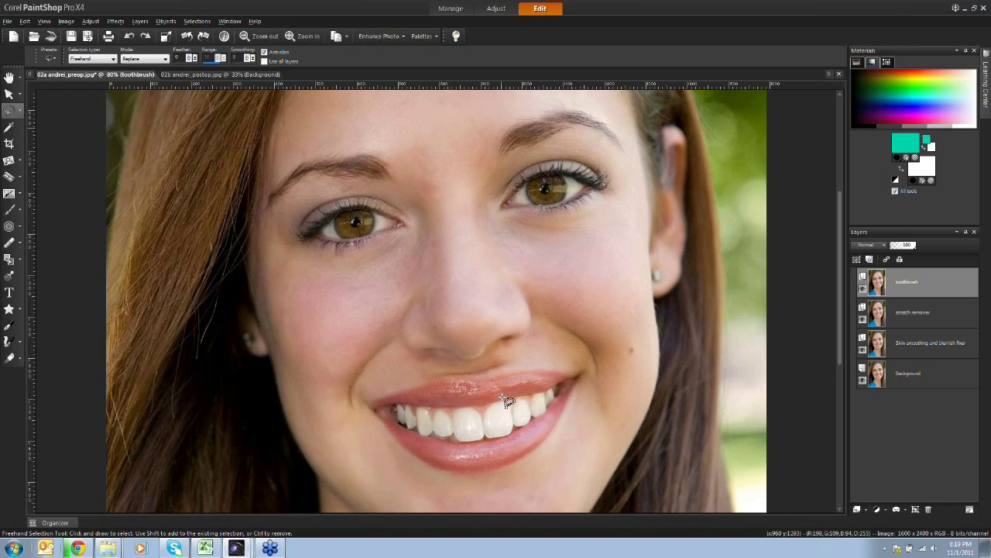
mouse_move(492, 411)
left_mouse_down()
mouse_move(557, 390)
mouse_move(542, 420)
mouse_move(485, 444)
mouse_move(414, 437)
mouse_move(388, 413)
mouse_move(395, 399)
mouse_move(486, 401)
left_mouse_up()
Whiten the selected teeth with the Toothbrush tool and clear the selection.
left_click(8, 177)
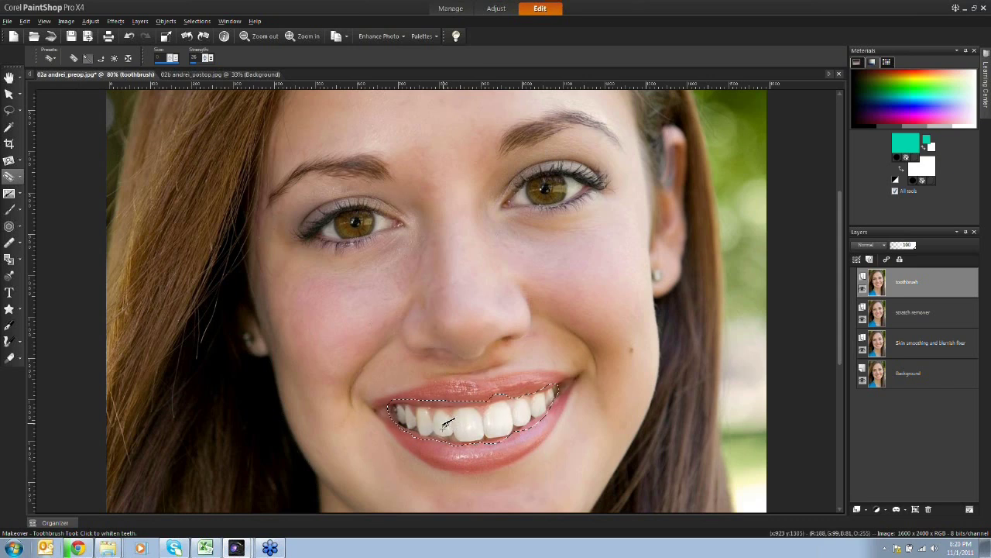
left_click(199, 22)
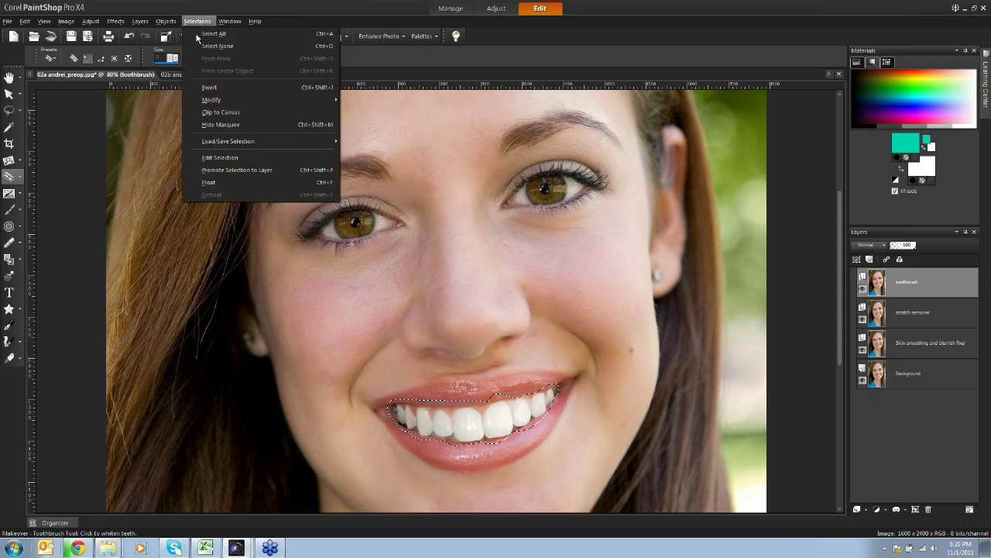
left_click(311, 47)
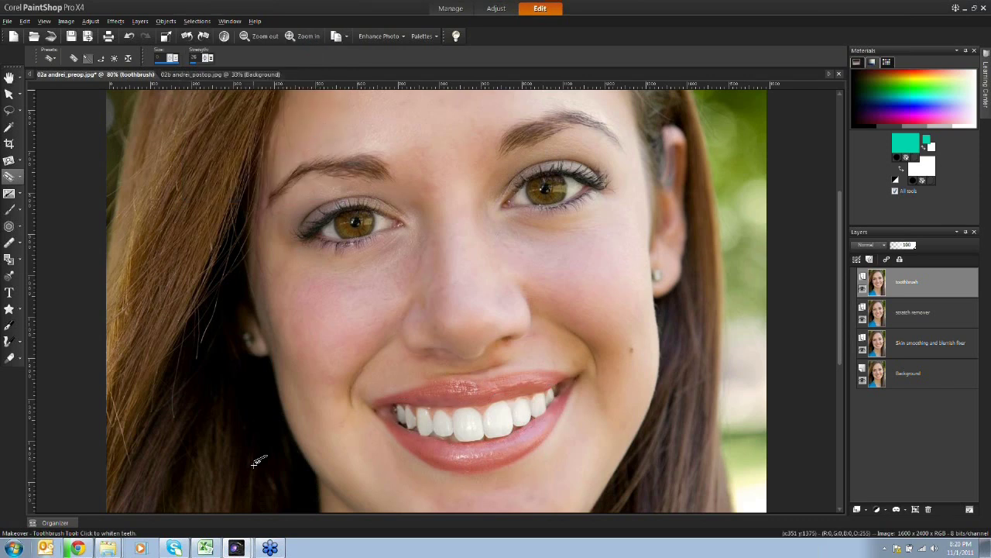
key("a")
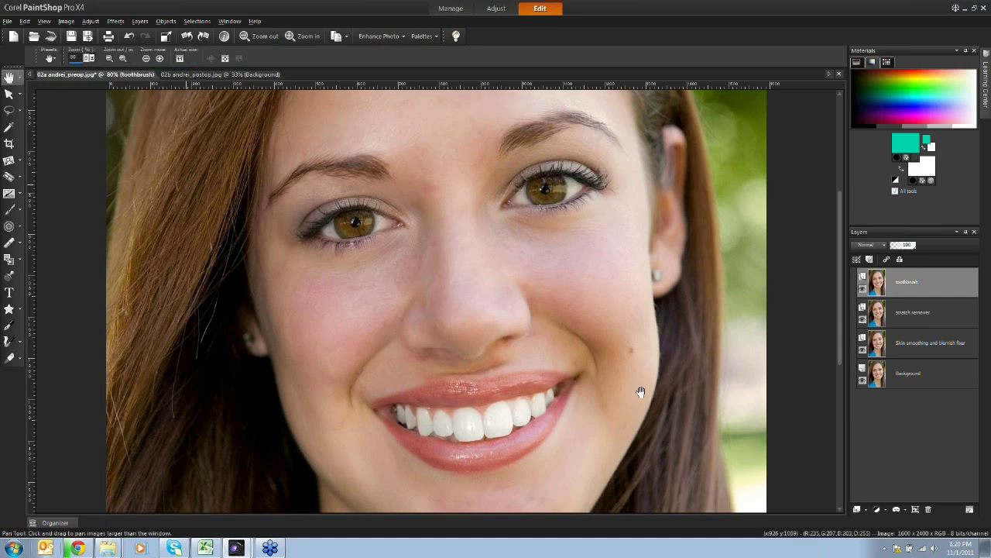
mouse_move(911, 361)
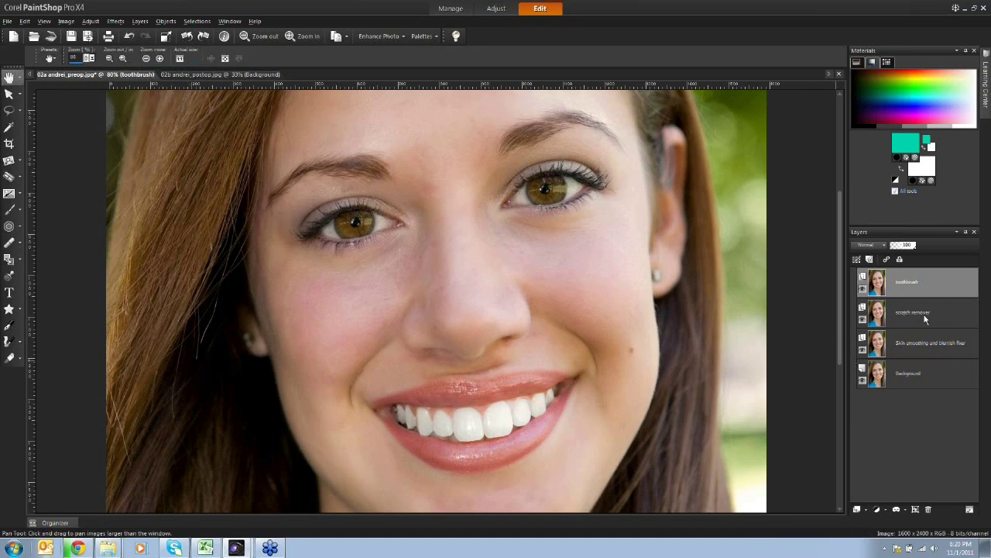
mouse_move(911, 301)
left_click_drag(840, 261, 842, 275)
left_click_drag(842, 279, 843, 279)
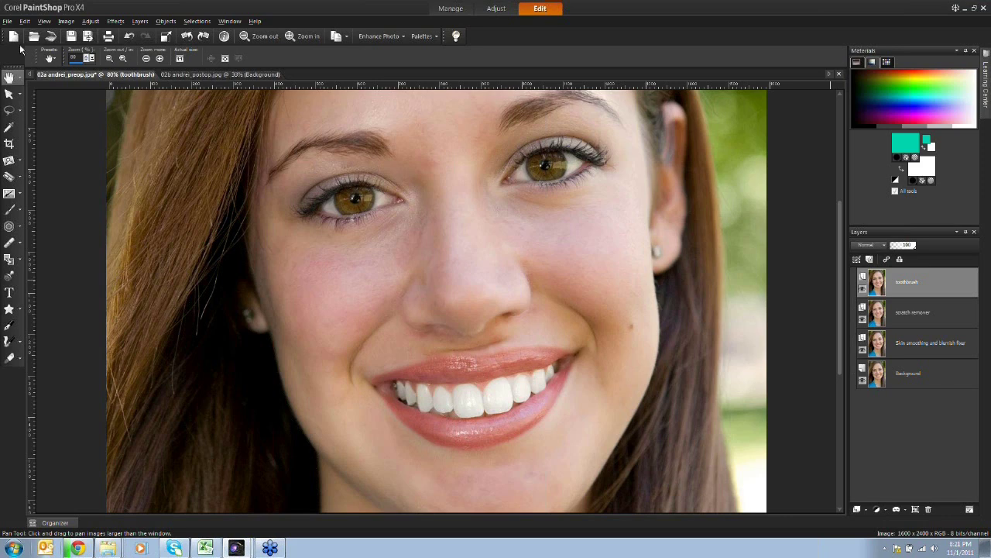
left_click(20, 227)
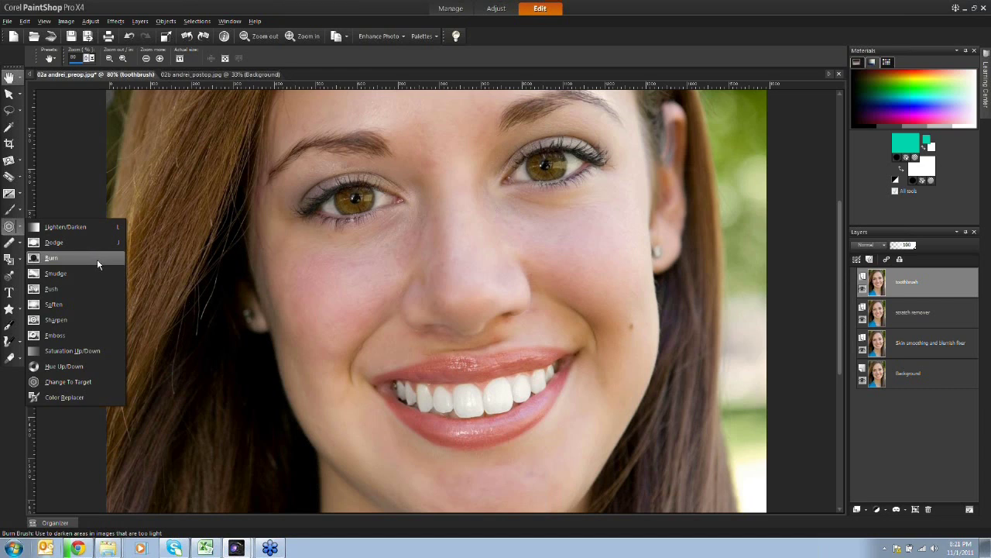
Duplicate the toothbrush layer and name the copy "adjustment brushes".
left_click(936, 277)
right_click(929, 279)
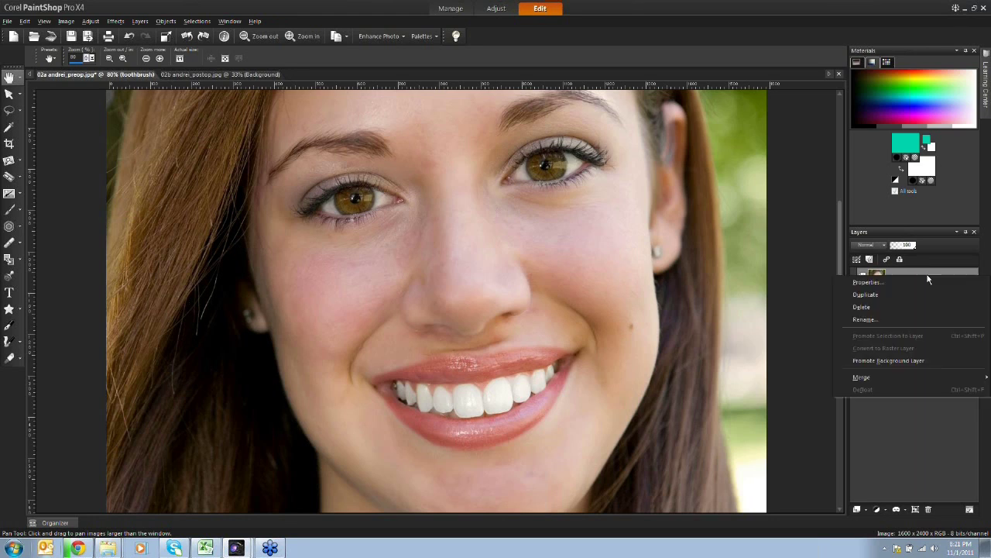
left_click(866, 297)
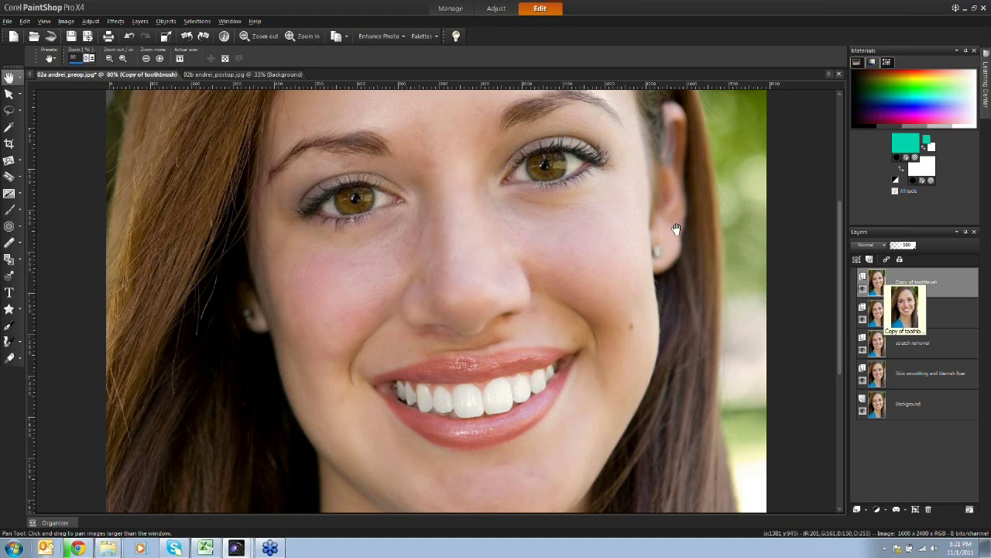
double_click(914, 281)
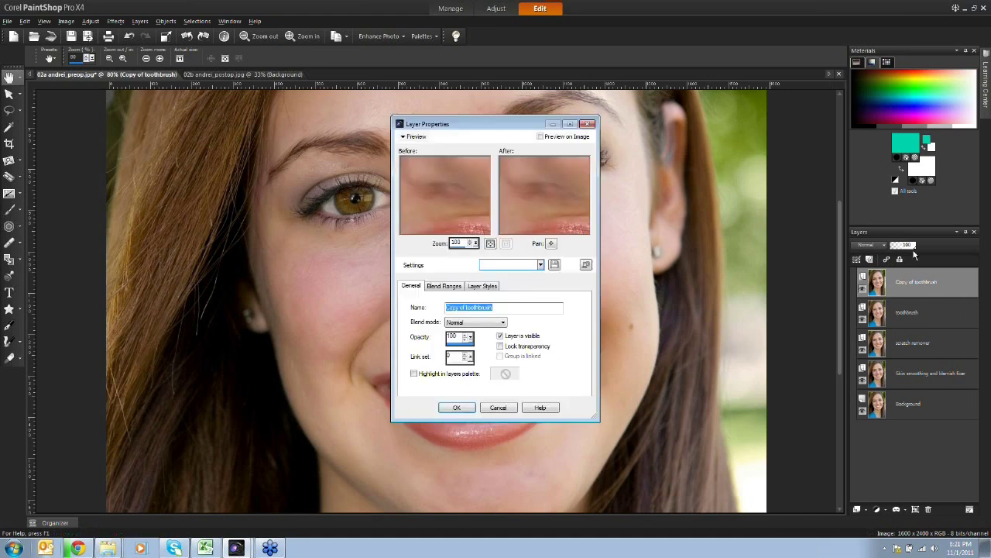
type("ent brushes")
key("Return")
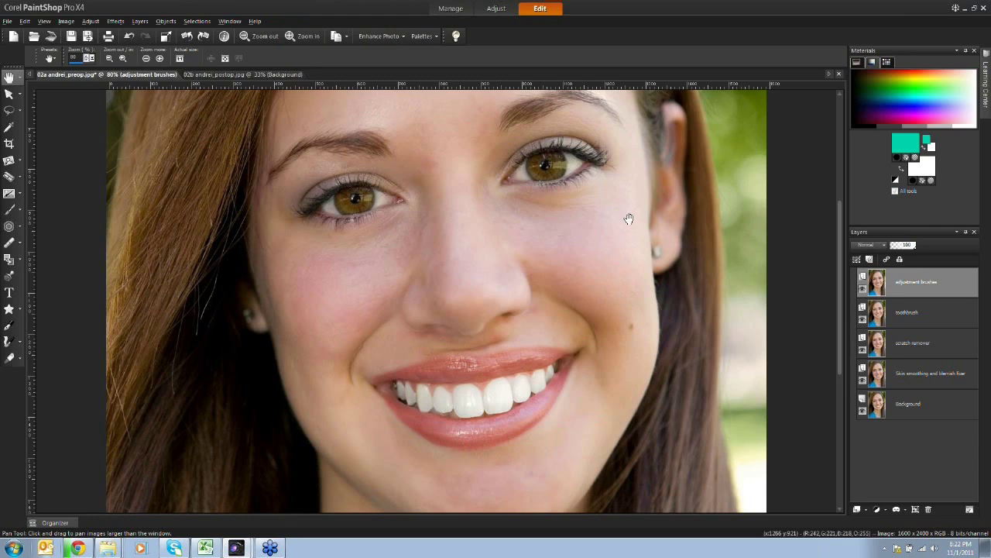
Lighten the white of the eye on the image's left with the Dodge brush.
left_click_drag(841, 226, 834, 194)
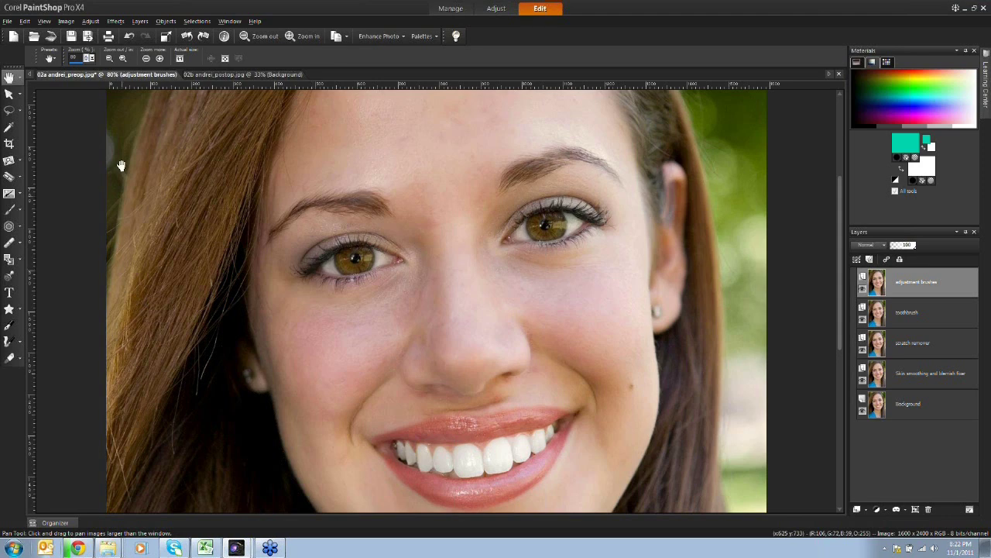
left_click(21, 227)
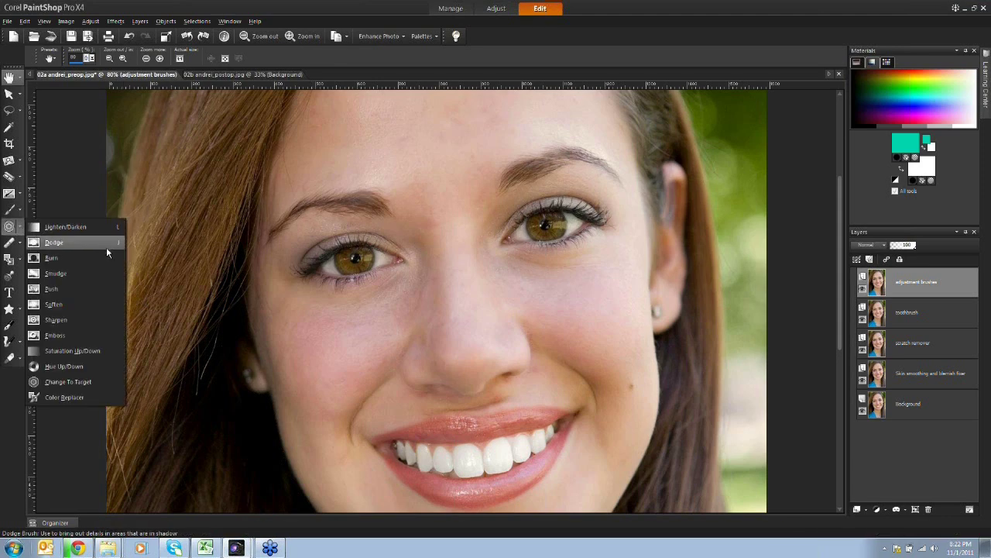
left_click(53, 245)
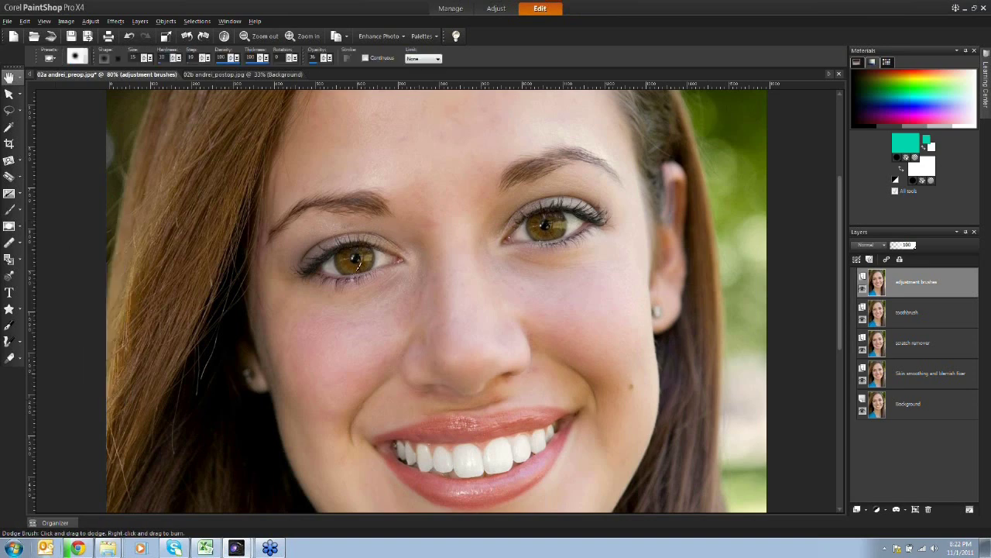
left_click(9, 76)
left_click(180, 59)
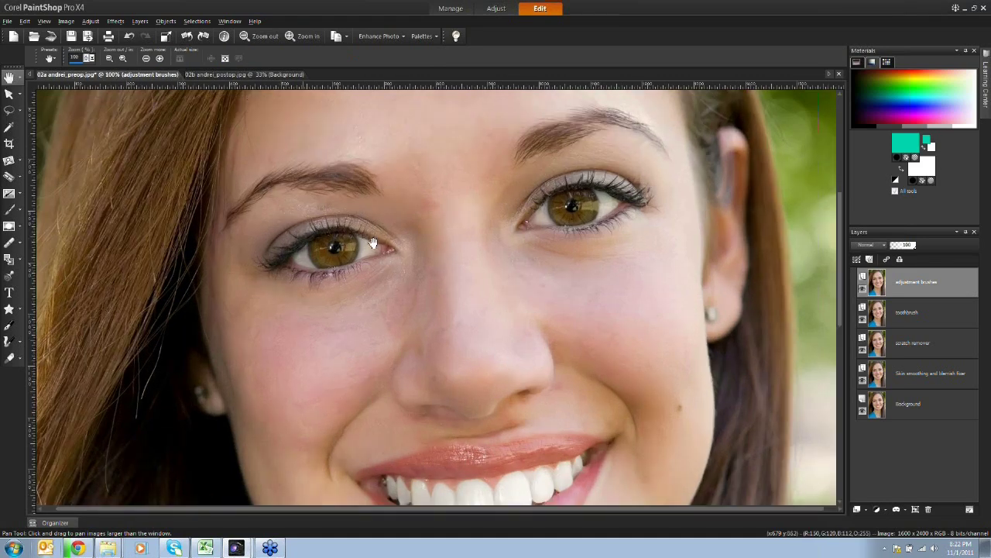
left_click(9, 226)
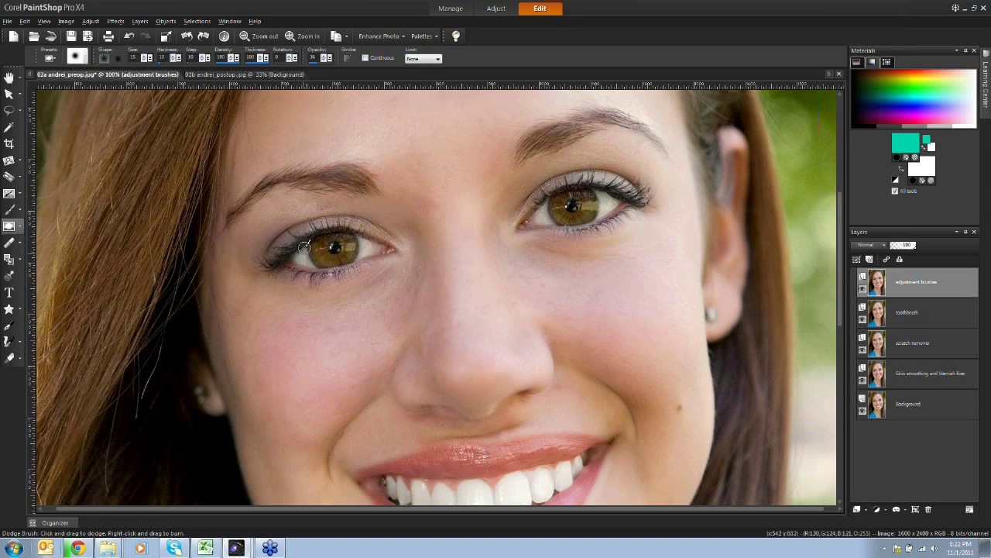
left_click_drag(311, 259, 302, 247)
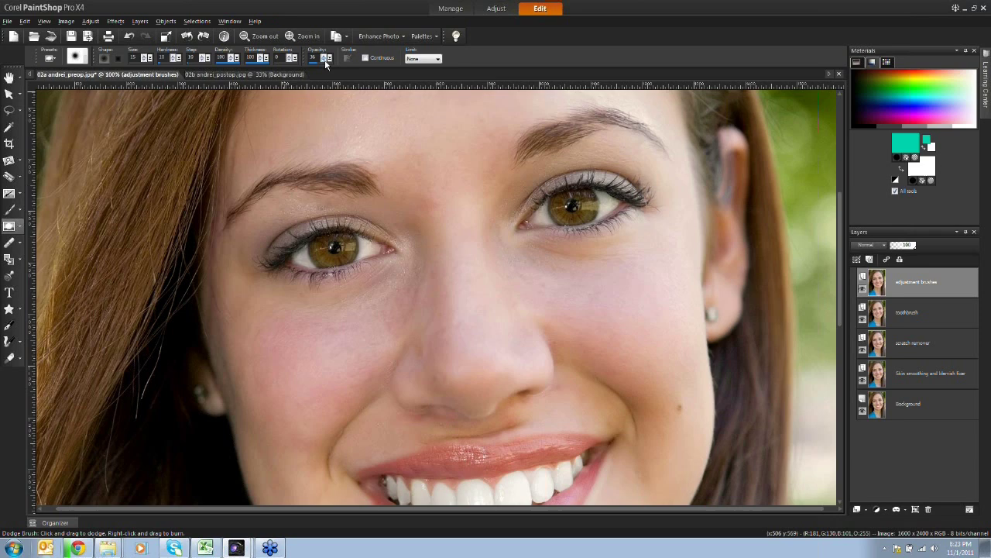
Try dodging the white of the eye on the image's right at opacity 100 and undo the stroke.
left_click_drag(323, 69, 343, 69)
mouse_move(544, 203)
left_mouse_down()
mouse_move(539, 220)
mouse_move(549, 218)
mouse_move(546, 203)
mouse_move(541, 218)
mouse_move(574, 201)
left_mouse_up()
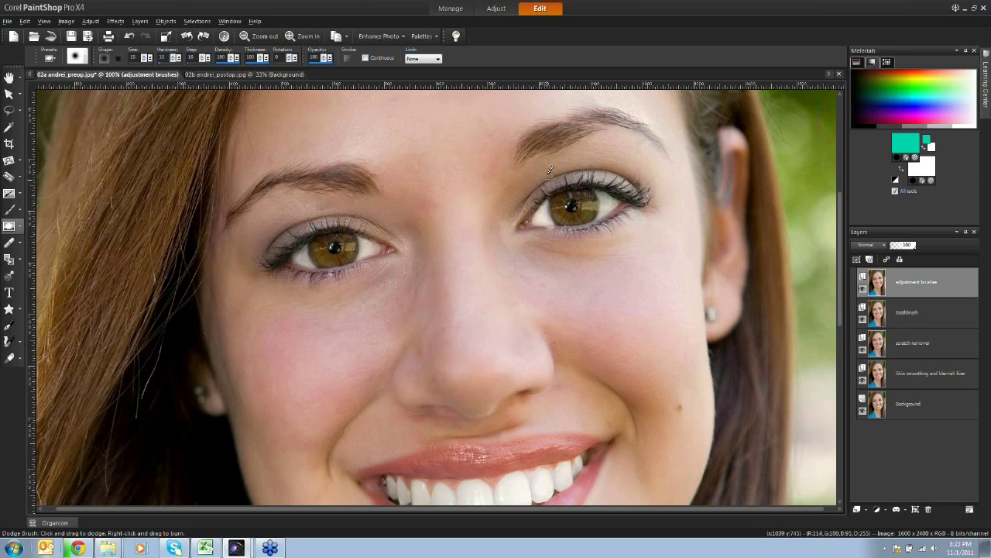
key("ctrl")
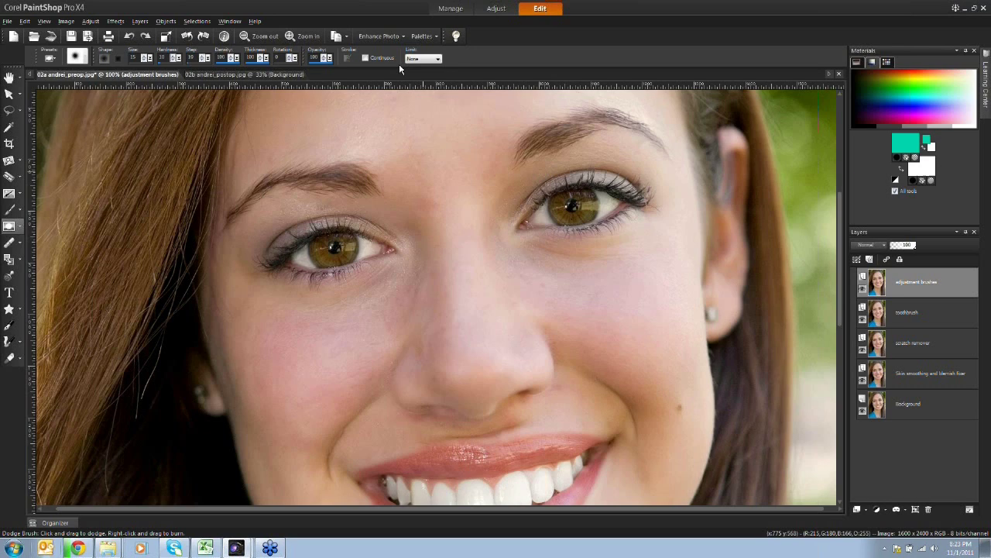
Set the Dodge brush opacity to 26 and lighten the white on both sides of the iris in the eye on the image's right.
left_click_drag(315, 62, 308, 63)
mouse_move(544, 213)
left_mouse_down()
mouse_move(552, 219)
mouse_move(544, 203)
mouse_move(537, 216)
mouse_move(568, 211)
left_mouse_up()
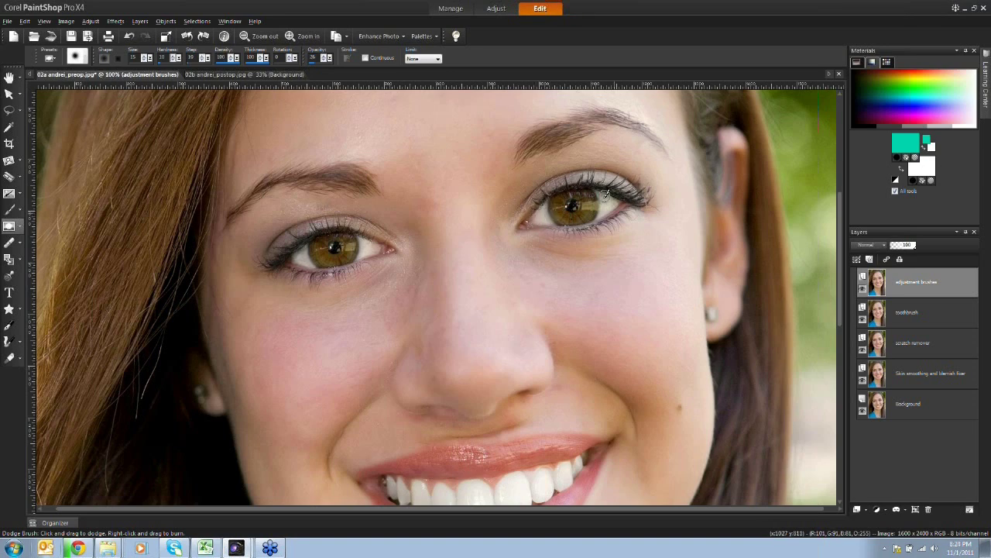
mouse_move(612, 201)
left_mouse_down()
mouse_move(603, 207)
mouse_move(614, 193)
left_mouse_up()
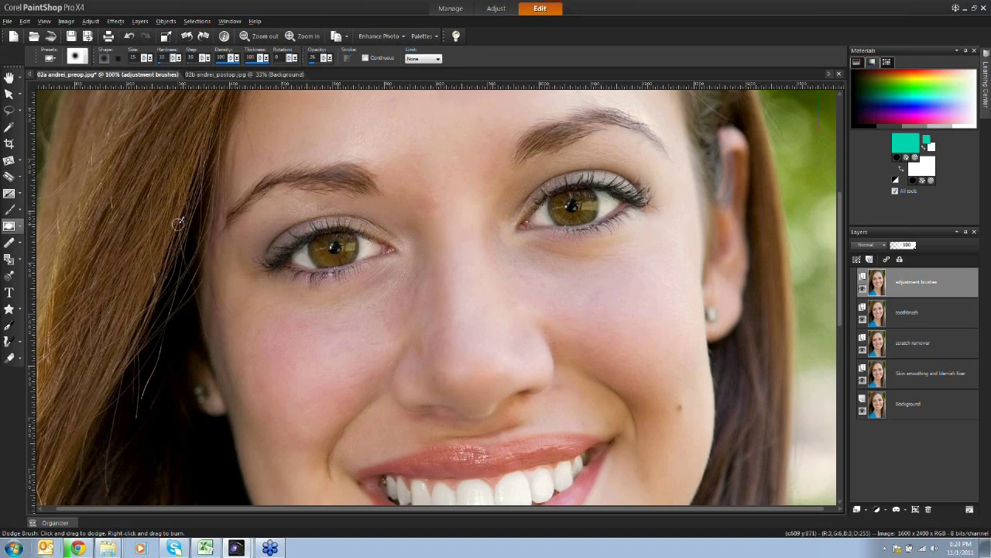
Darken the lashes and lid edges of both eyes with the Burn brush on the adjustment brushes layer.
left_click(19, 225)
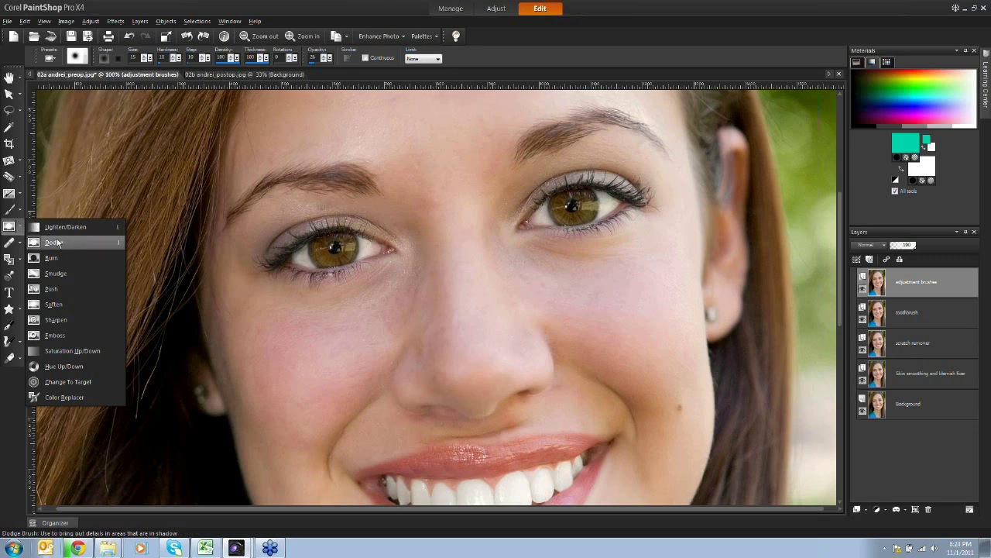
left_click(42, 255)
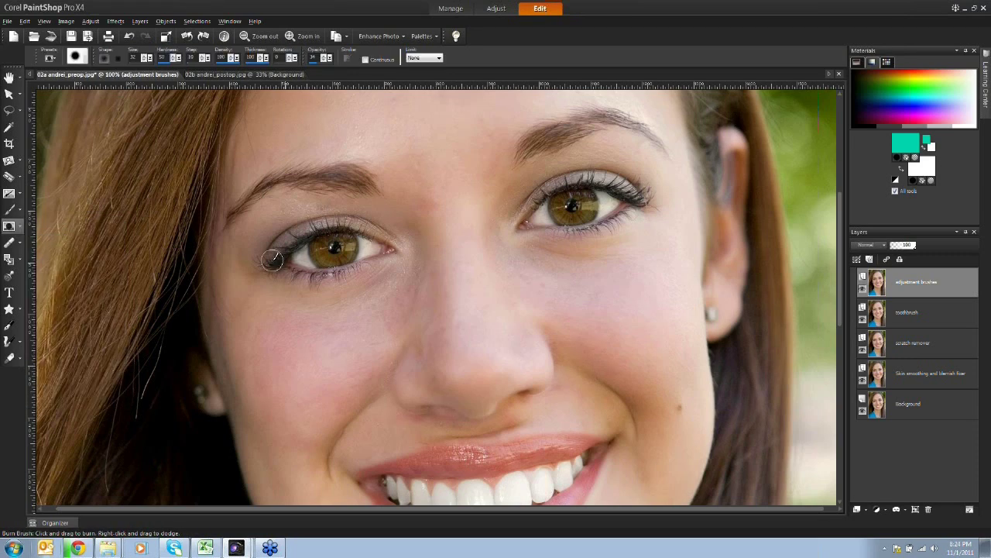
mouse_move(291, 245)
left_mouse_down()
mouse_move(343, 228)
mouse_move(317, 231)
mouse_move(274, 261)
left_mouse_up()
mouse_move(570, 201)
left_mouse_down()
mouse_move(597, 183)
mouse_move(638, 200)
mouse_move(608, 186)
mouse_move(557, 191)
left_mouse_up()
mouse_move(293, 247)
left_mouse_down()
mouse_move(268, 261)
mouse_move(300, 240)
mouse_move(365, 235)
left_mouse_up()
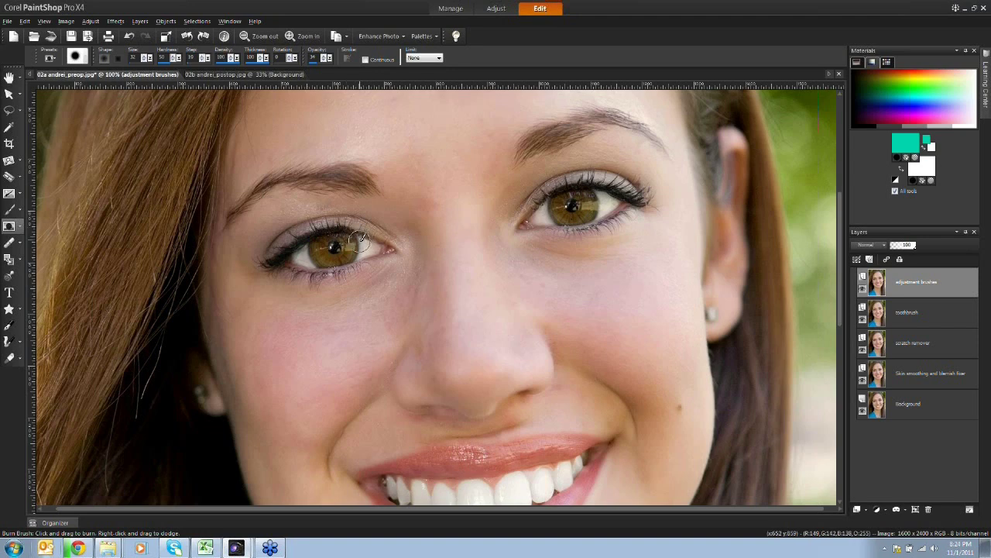
left_click_drag(363, 237, 352, 235)
Hide and show the adjustment brushes layer to compare the eyes before and after the retouching.
left_click(862, 289)
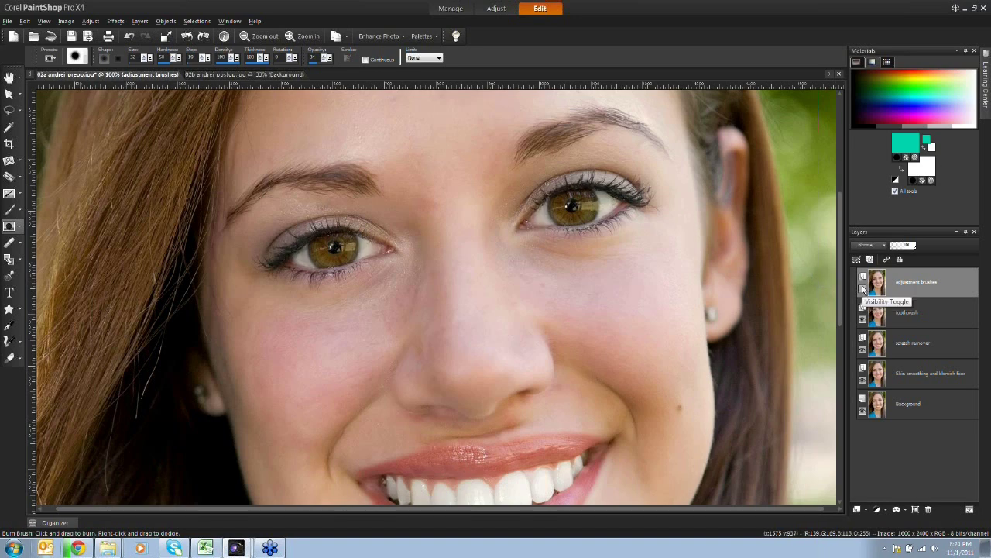
left_click(862, 289)
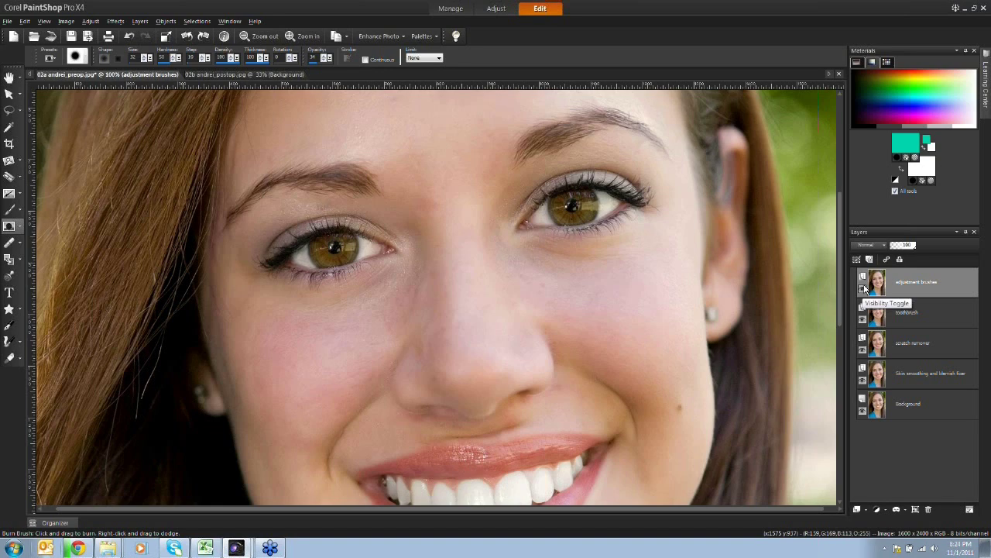
left_click(862, 289)
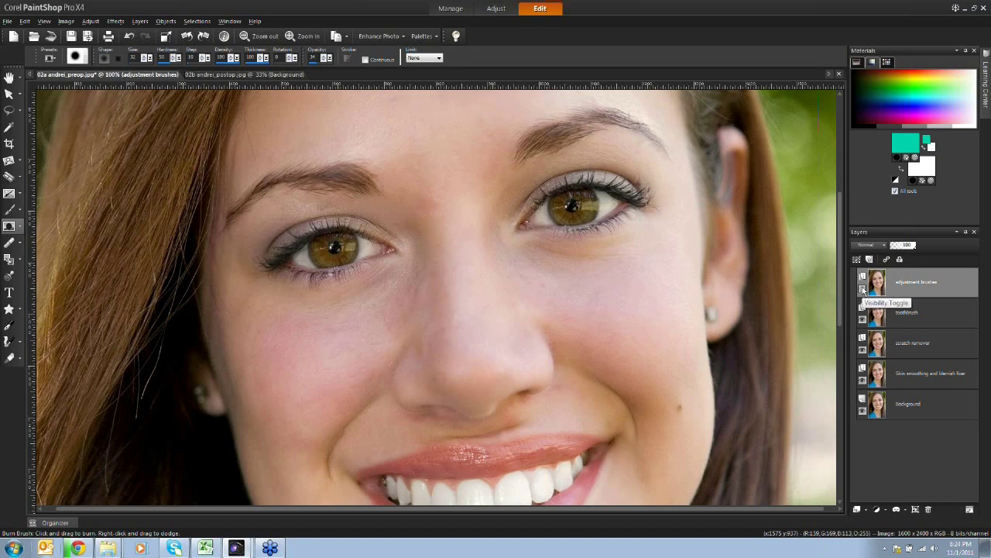
left_click(862, 289)
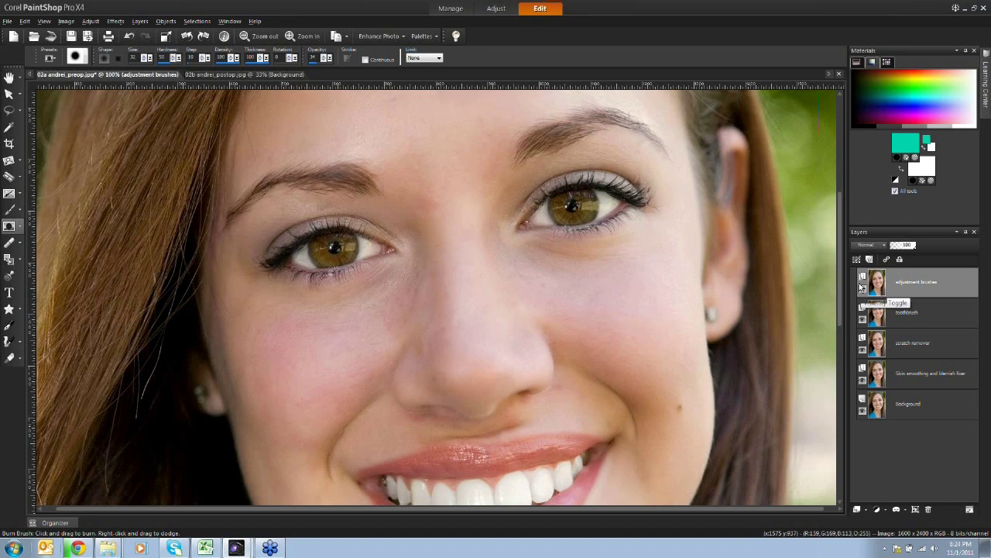
mouse_move(862, 289)
Switch to the Saturation Up/Down brush, try it on the cheek at the image's left and undo the stroke.
left_click_drag(839, 270, 839, 306)
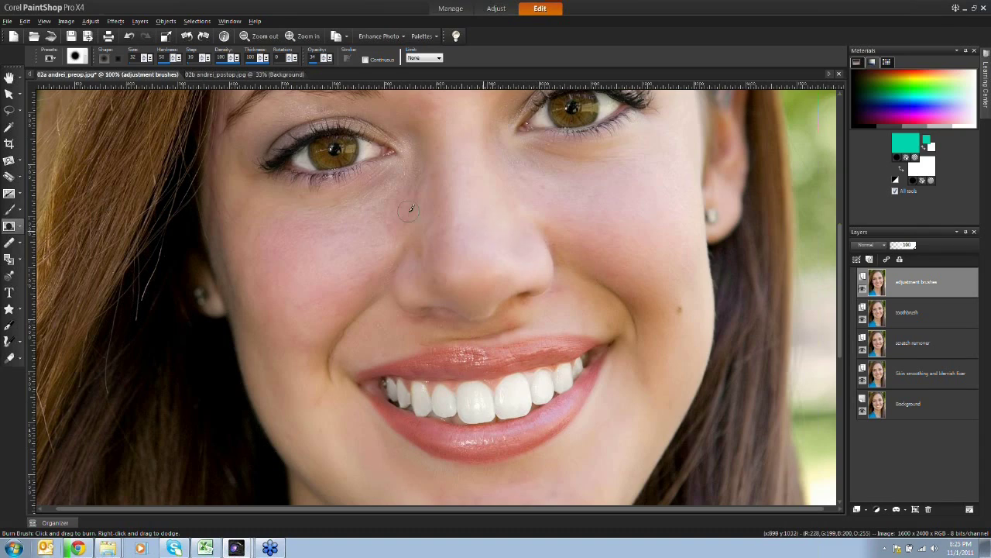
left_click(22, 226)
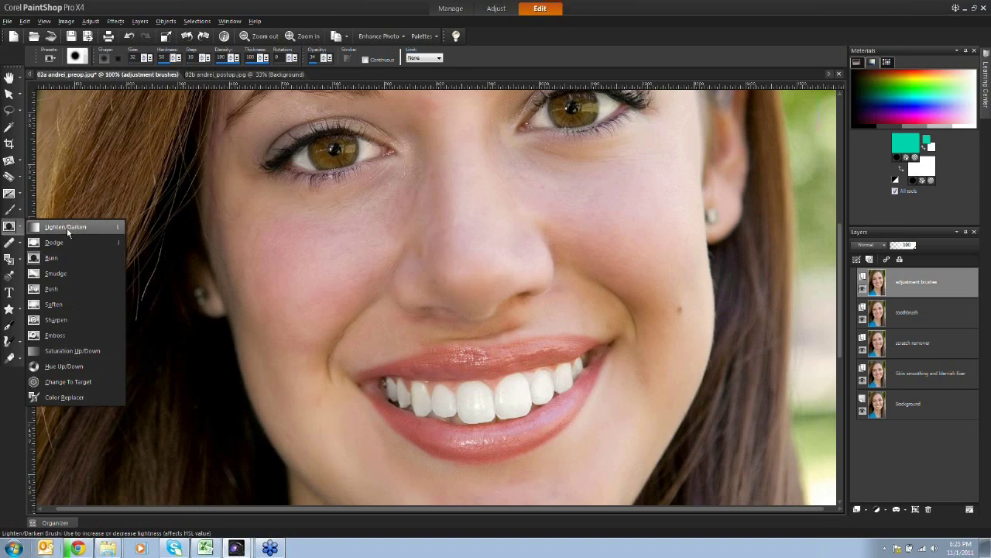
left_click(79, 353)
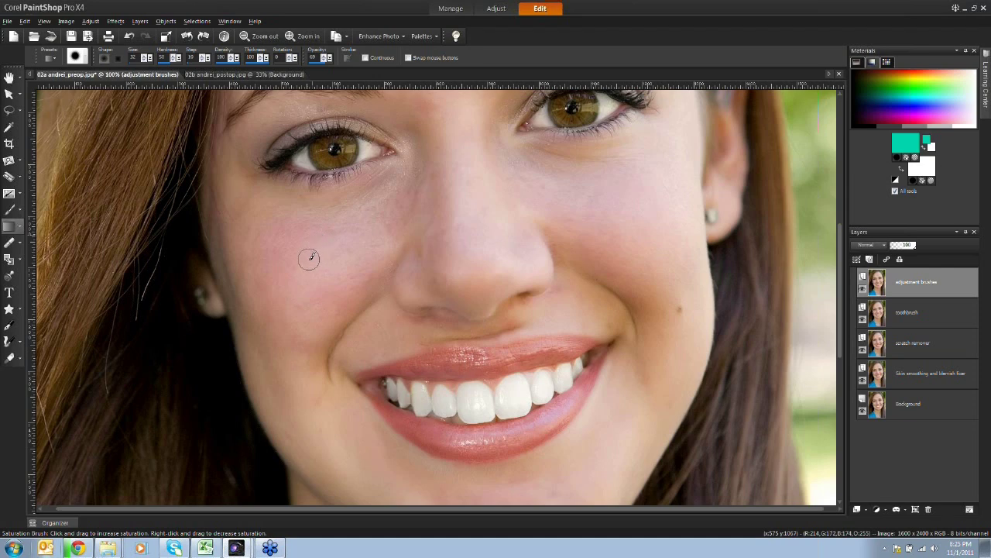
mouse_move(315, 239)
left_mouse_down()
mouse_move(293, 278)
mouse_move(335, 240)
mouse_move(305, 278)
mouse_move(328, 245)
left_mouse_up()
mouse_move(351, 254)
left_mouse_down()
mouse_move(336, 286)
mouse_move(341, 276)
mouse_move(328, 289)
mouse_move(345, 265)
mouse_move(316, 295)
mouse_move(346, 259)
mouse_move(303, 285)
mouse_move(335, 239)
mouse_move(332, 218)
mouse_move(307, 241)
left_mouse_up()
mouse_move(324, 138)
left_mouse_down()
mouse_move(335, 141)
mouse_move(322, 148)
mouse_move(341, 149)
left_mouse_up()
left_click_drag(353, 206, 322, 184)
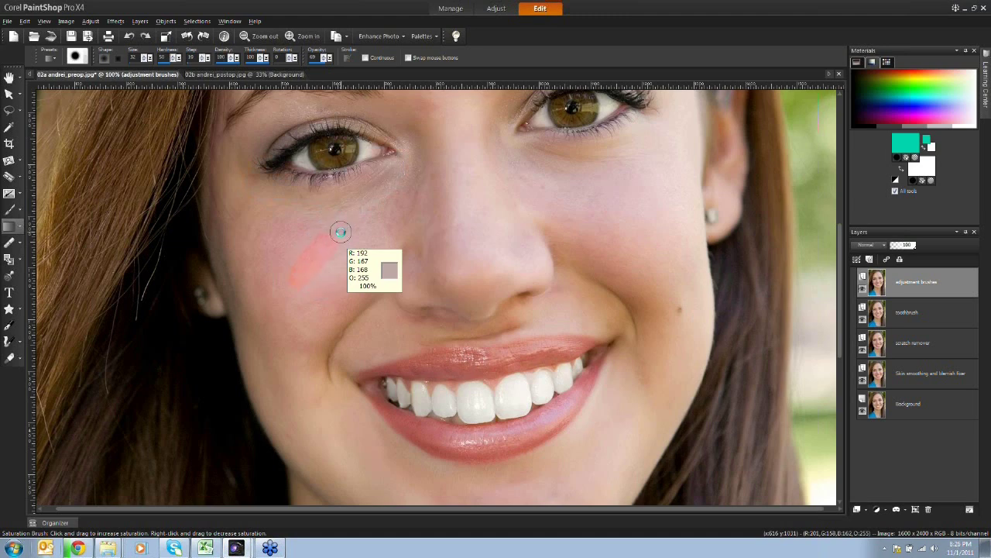
Increase the colour saturation of the irises in both eyes with the Saturation Up/Down brush.
mouse_move(321, 145)
left_mouse_down()
mouse_move(337, 159)
mouse_move(342, 144)
mouse_move(319, 144)
mouse_move(337, 163)
mouse_move(348, 143)
mouse_move(318, 158)
mouse_move(317, 146)
left_mouse_up()
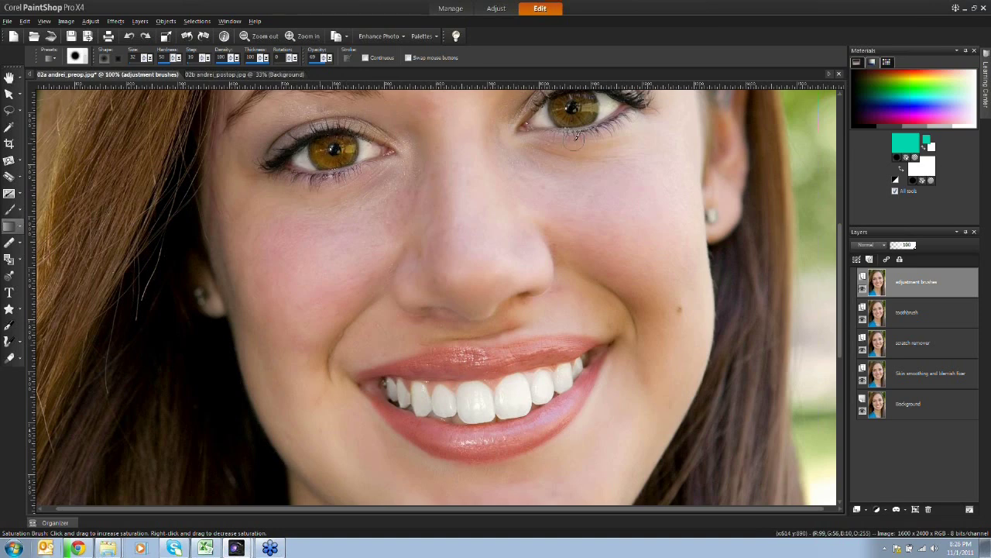
scroll(476, 206, "up", 3)
mouse_move(567, 214)
left_mouse_down()
mouse_move(551, 216)
mouse_move(552, 203)
mouse_move(564, 220)
mouse_move(573, 214)
mouse_move(549, 216)
left_mouse_up()
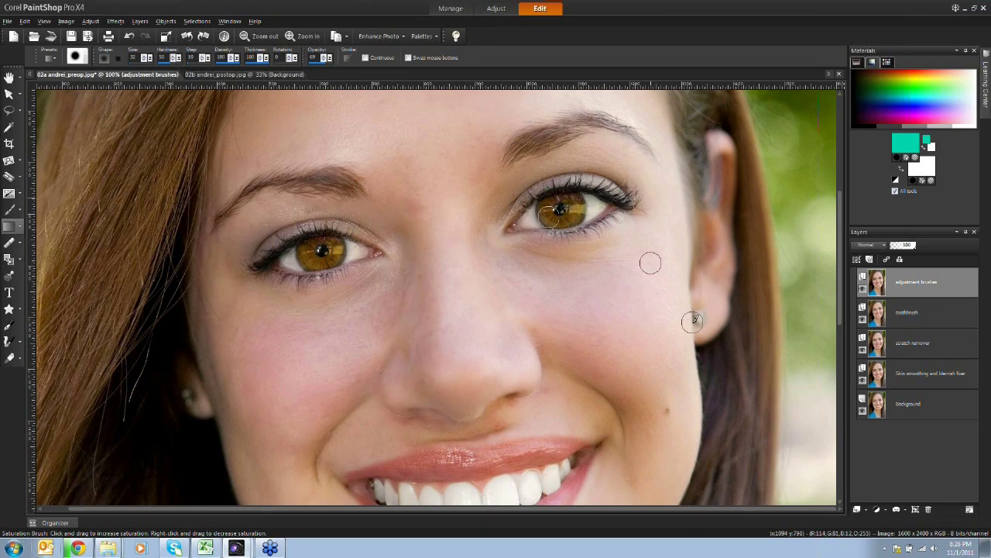
mouse_move(840, 271)
left_mouse_down()
mouse_move(841, 288)
mouse_move(840, 279)
left_mouse_up()
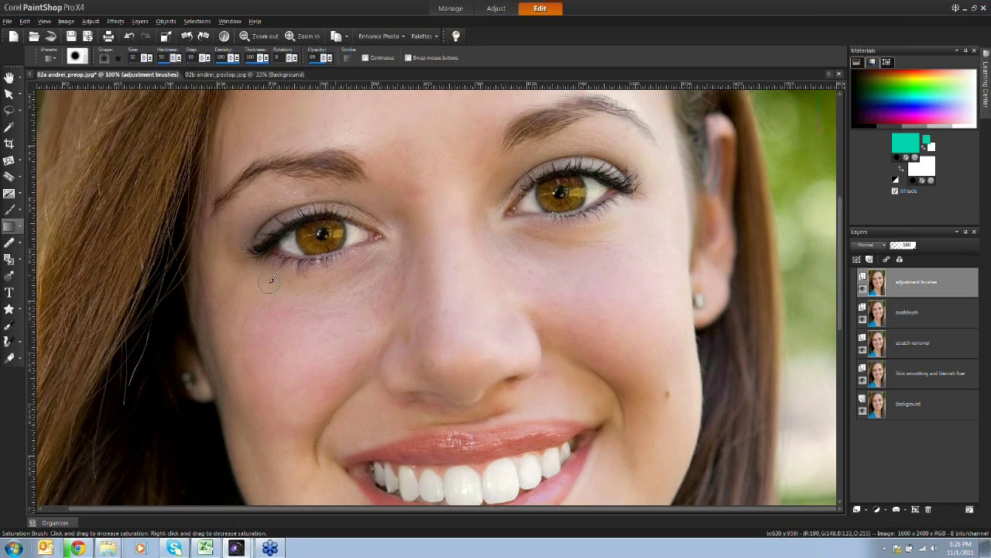
mouse_move(840, 253)
left_mouse_down()
mouse_move(840, 264)
mouse_move(838, 242)
left_mouse_up()
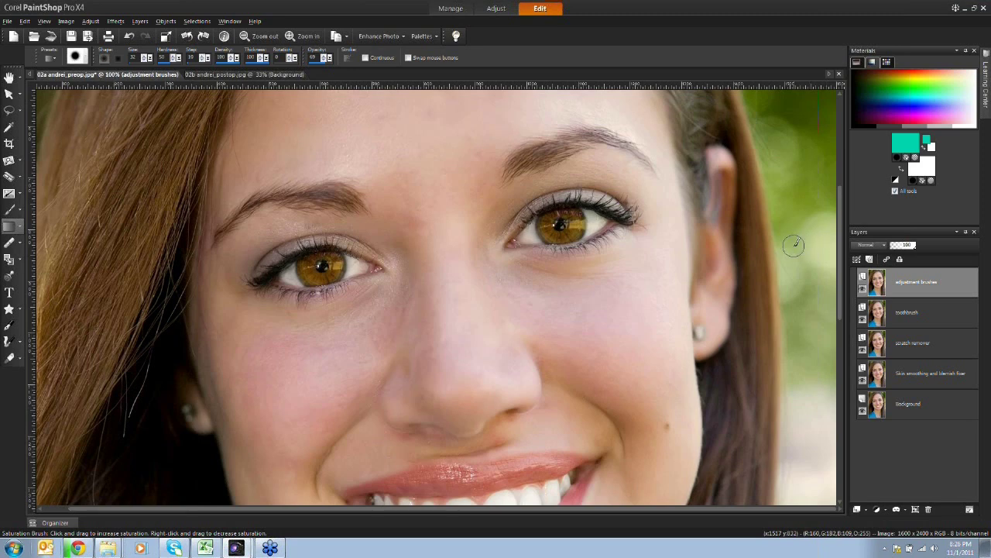
left_click_drag(839, 265, 842, 292)
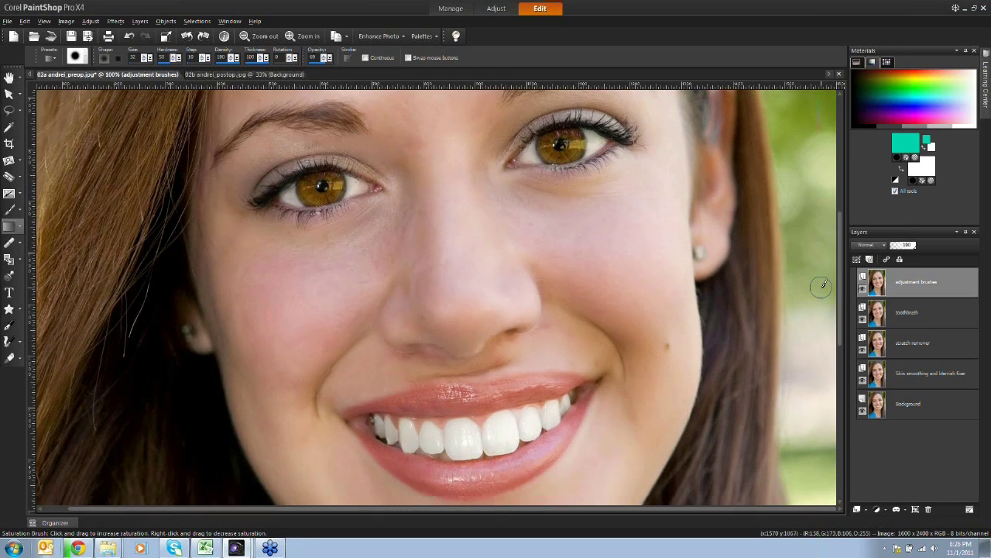
left_click_drag(842, 281, 838, 332)
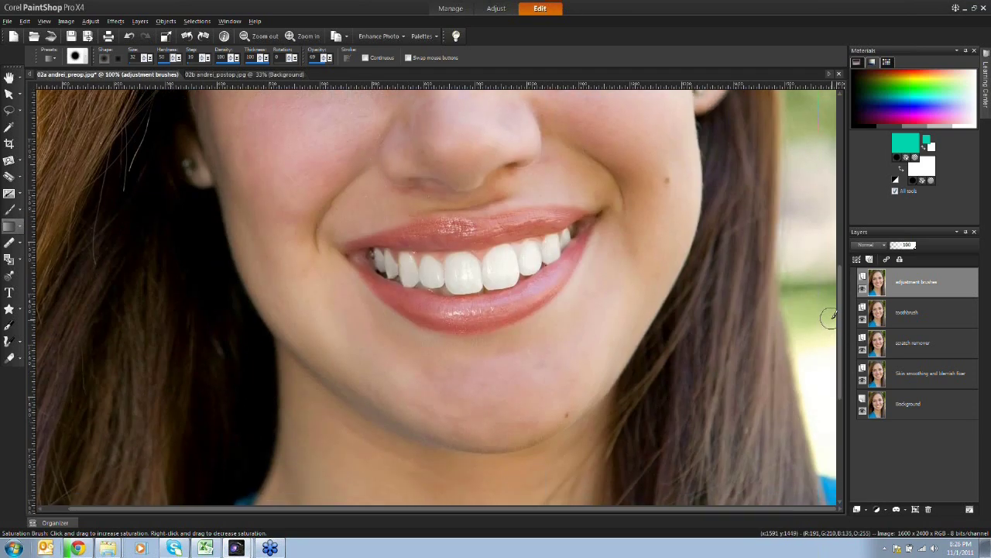
left_click_drag(839, 303, 840, 210)
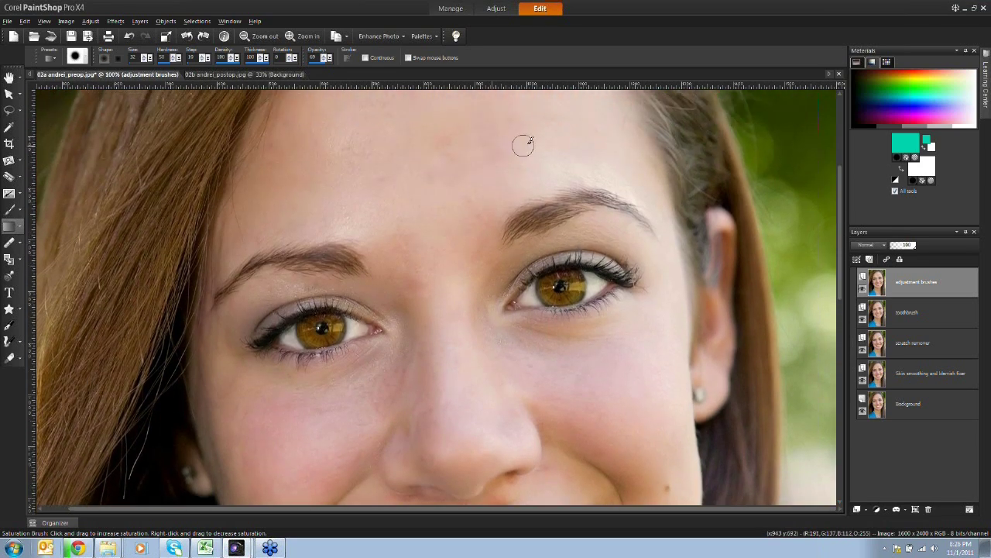
left_click_drag(840, 200, 255, 204)
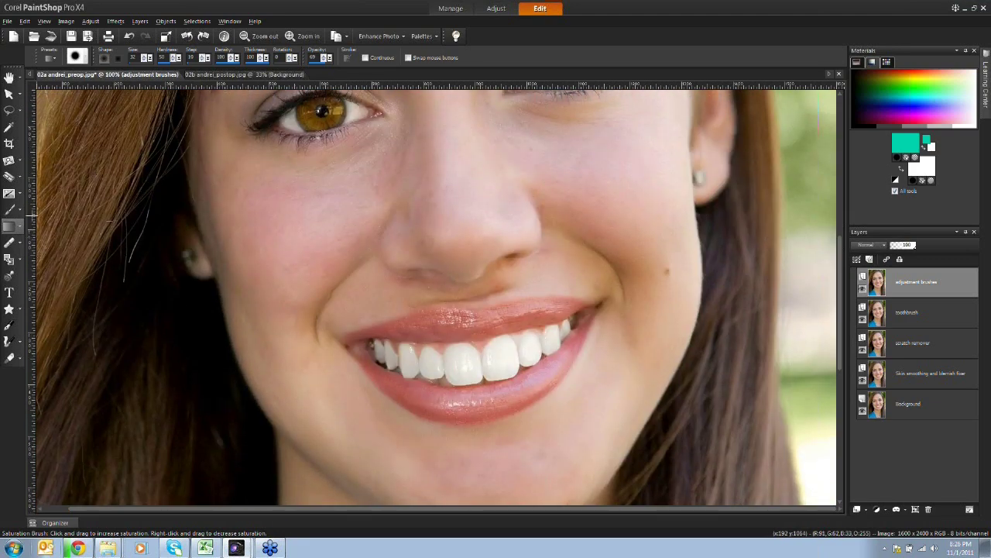
Switch to the Change To Target brush and reduce its size to 134.
left_click(23, 227)
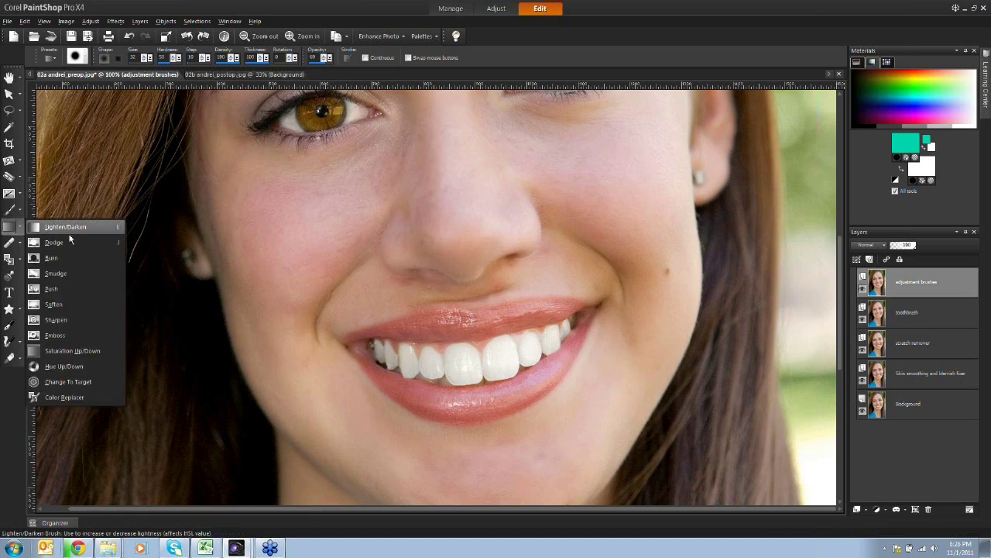
left_click(81, 384)
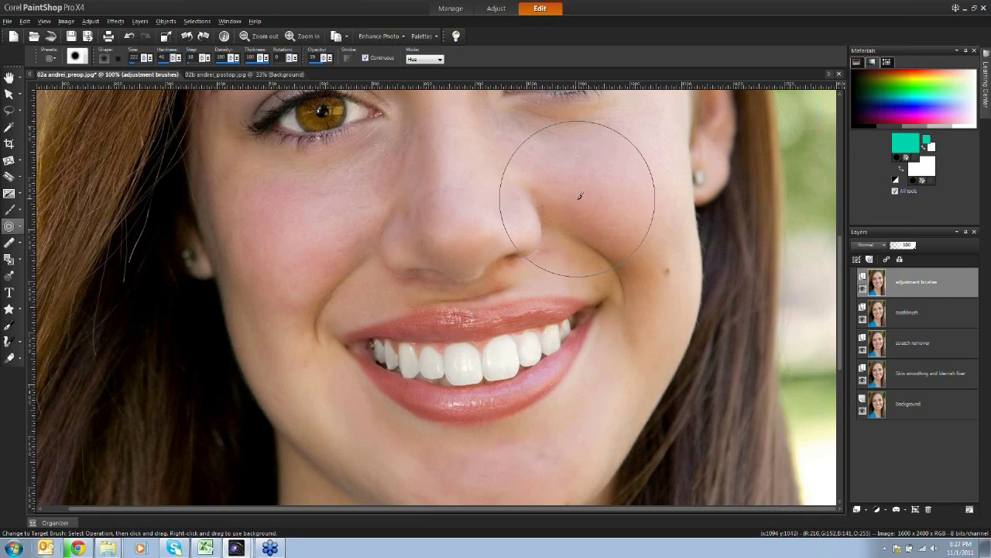
scroll(594, 213, "down", 8)
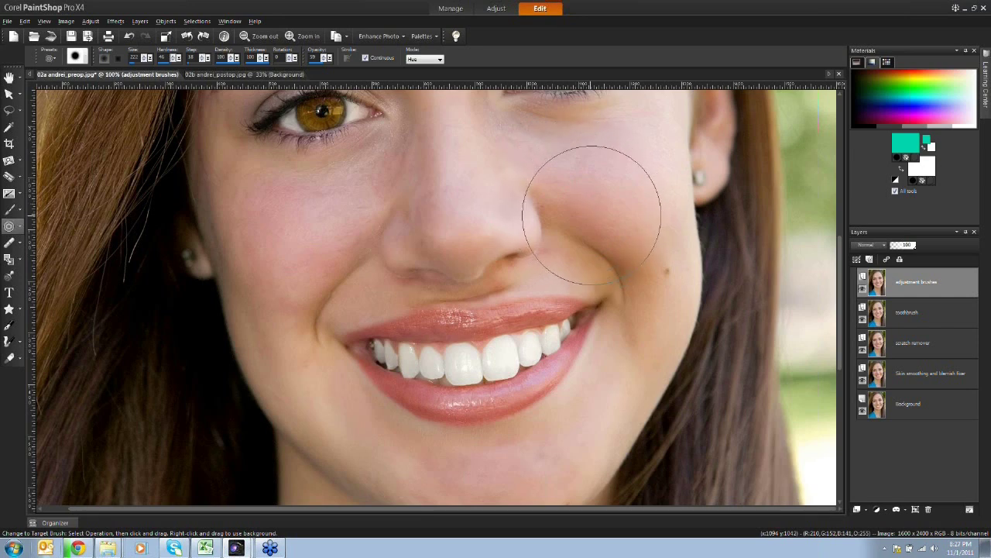
scroll(592, 215, "down", 6)
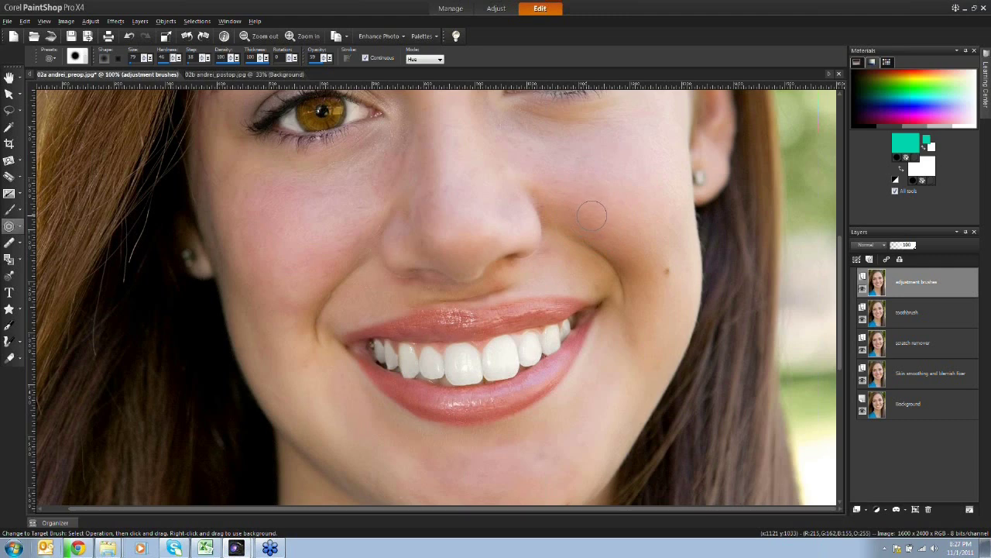
scroll(591, 216, "up", 8)
scroll(592, 215, "down", 4)
key("alt")
scroll(622, 203, "up", 3)
Sample skin tones from the cheek at the image's right and from beside the chin as the Change To Target brush's foreground colour.
left_click(9, 129)
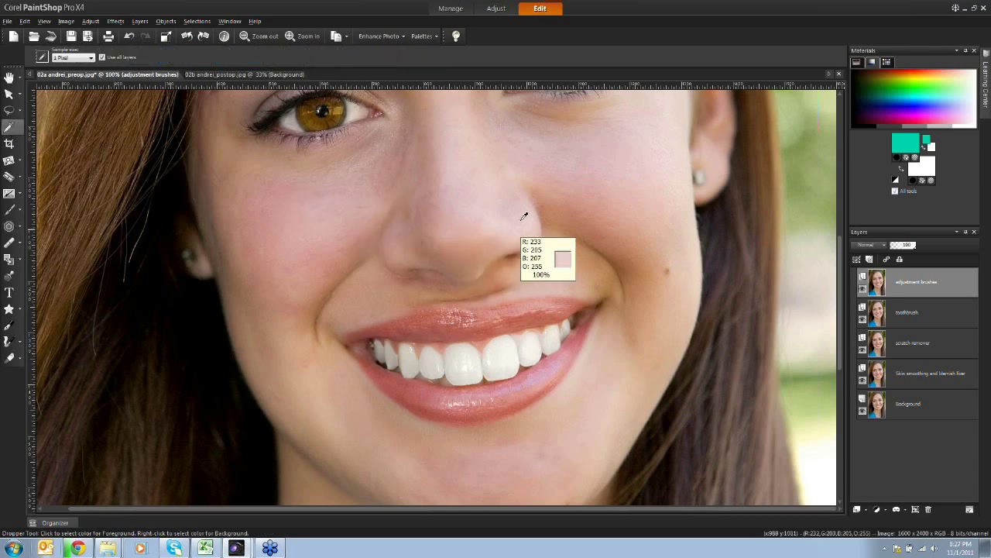
left_click(647, 194)
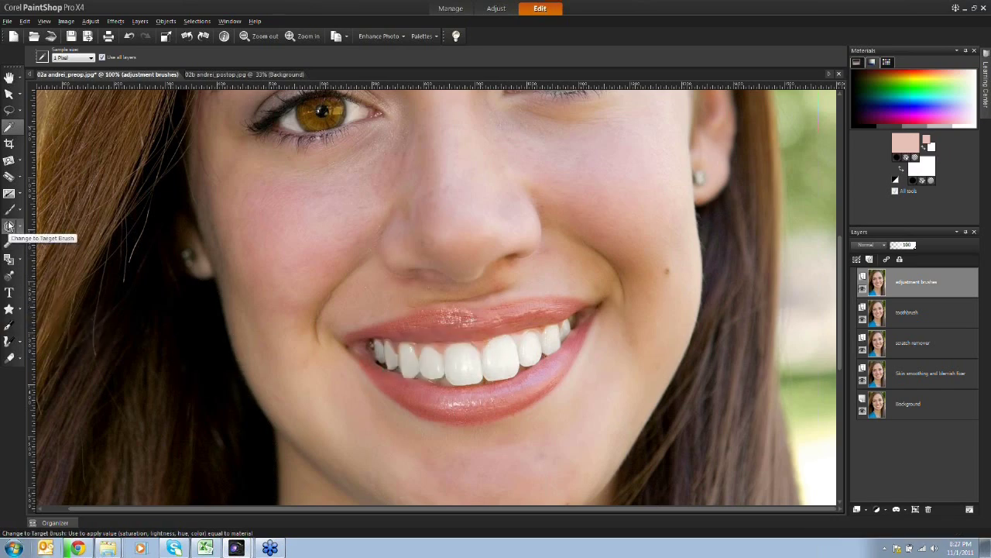
left_click(9, 226)
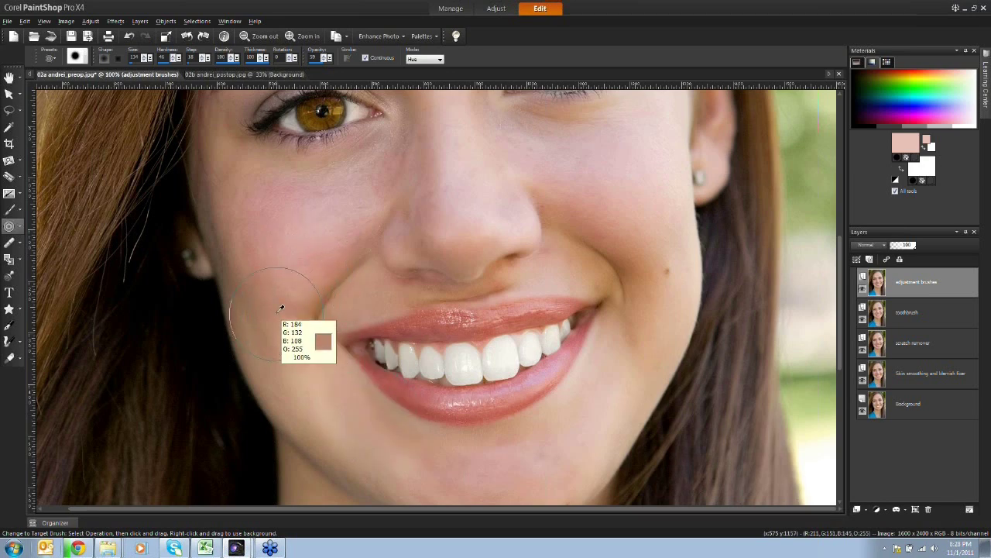
left_click(392, 446, "ctrl")
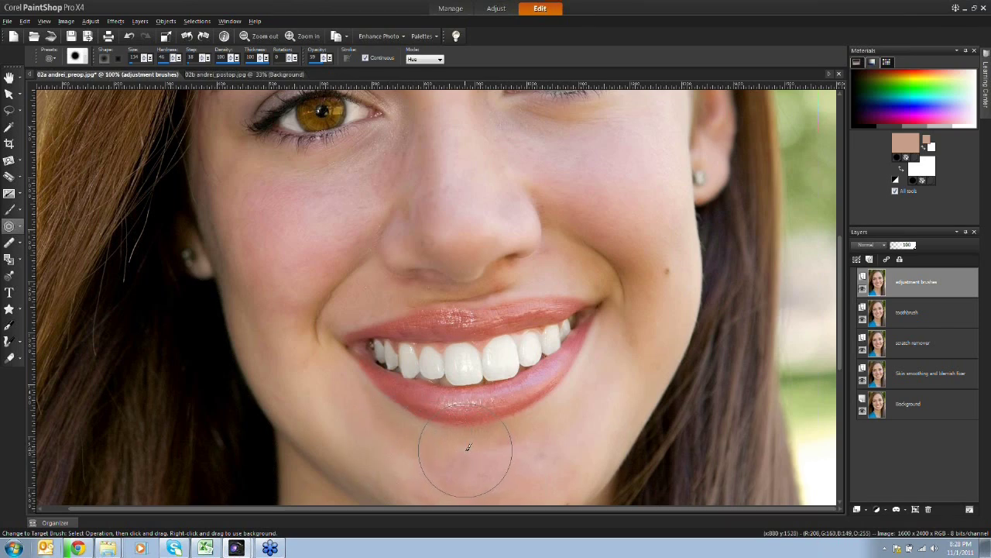
left_click_drag(485, 460, 482, 349)
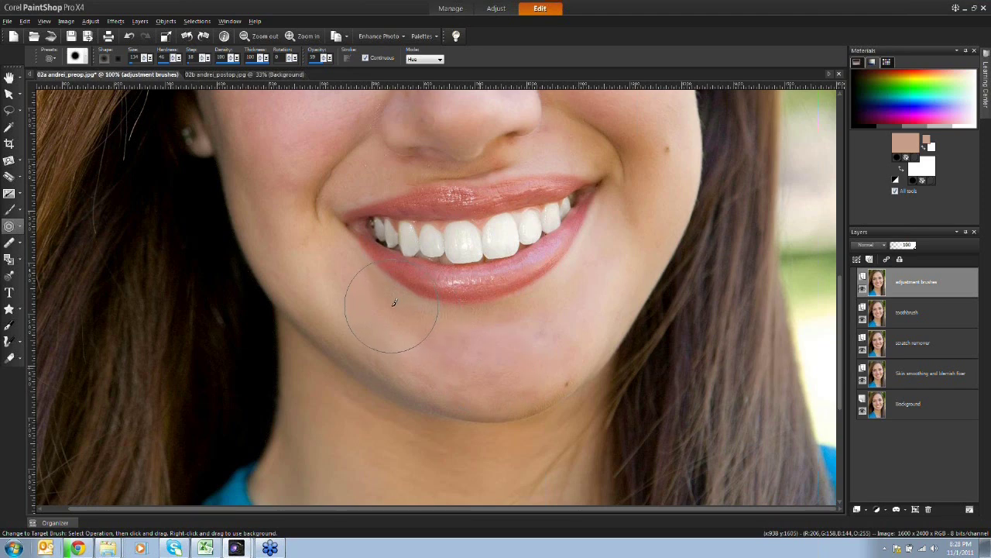
mouse_move(385, 315)
Sample light pink skin tones from the cheek at the image's right and paint over that cheek with the Change To Target brush in Hue mode.
left_click_drag(509, 313, 509, 427)
left_click_drag(404, 196, 404, 266)
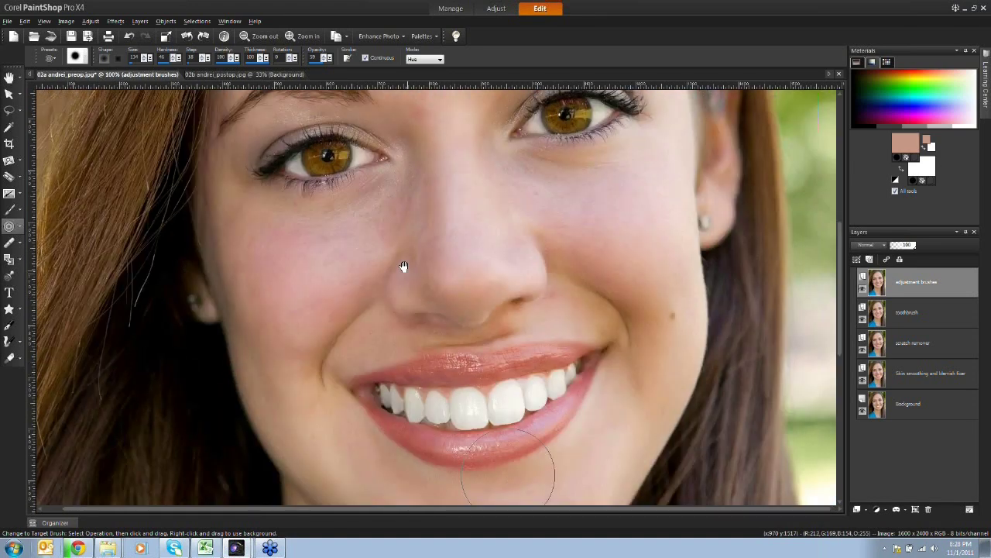
left_click_drag(445, 216, 442, 287)
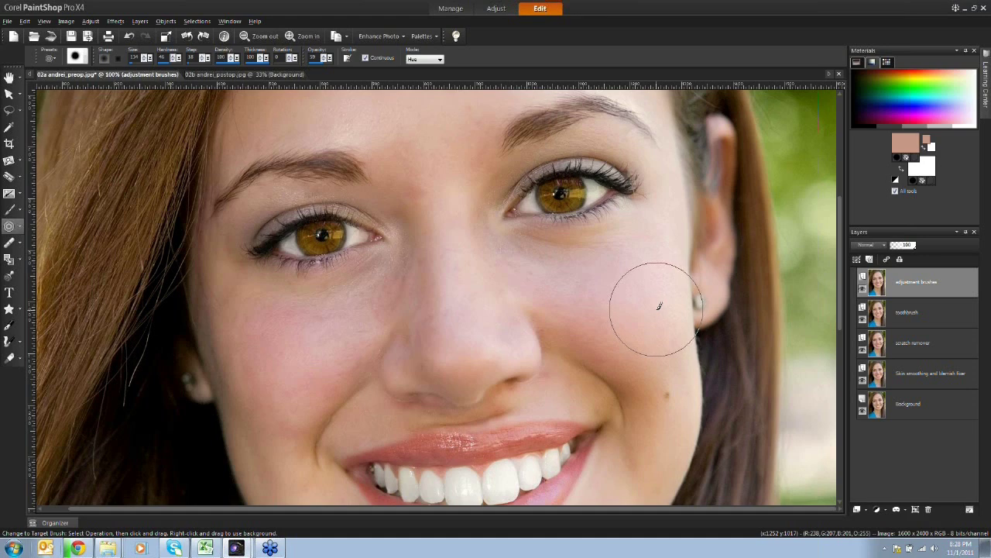
key("ctrl")
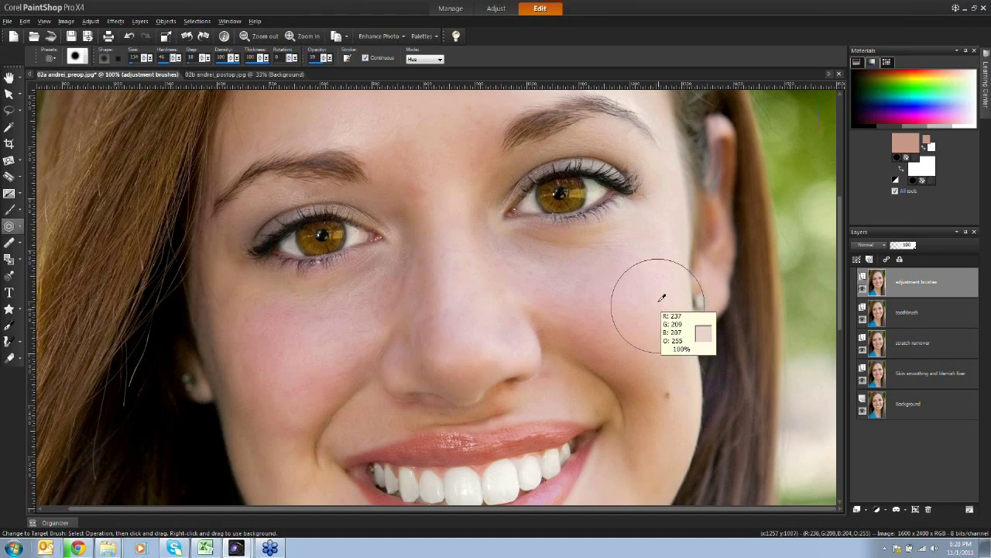
left_click(662, 297, "ctrl")
key("ctrl")
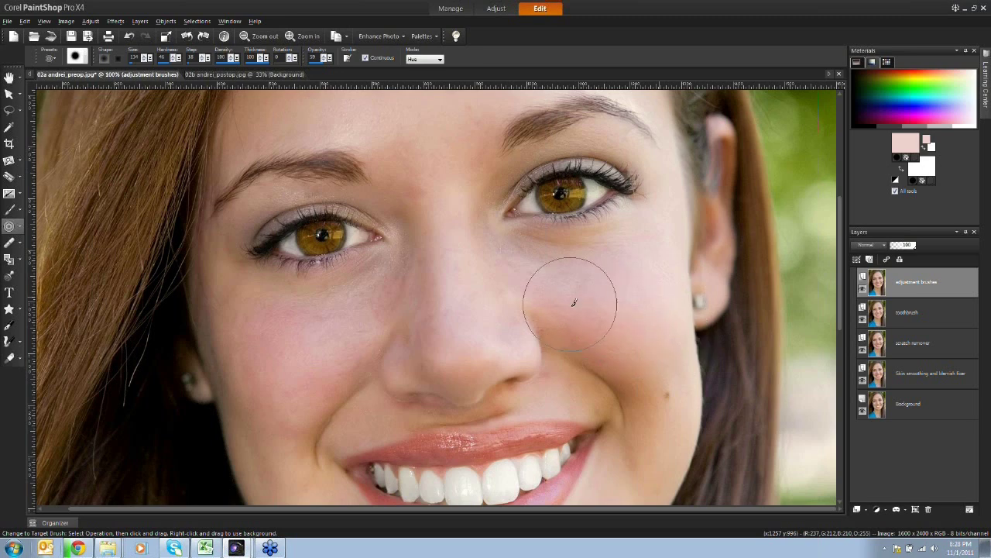
mouse_move(619, 286)
left_mouse_down()
mouse_move(589, 305)
mouse_move(607, 333)
left_mouse_up()
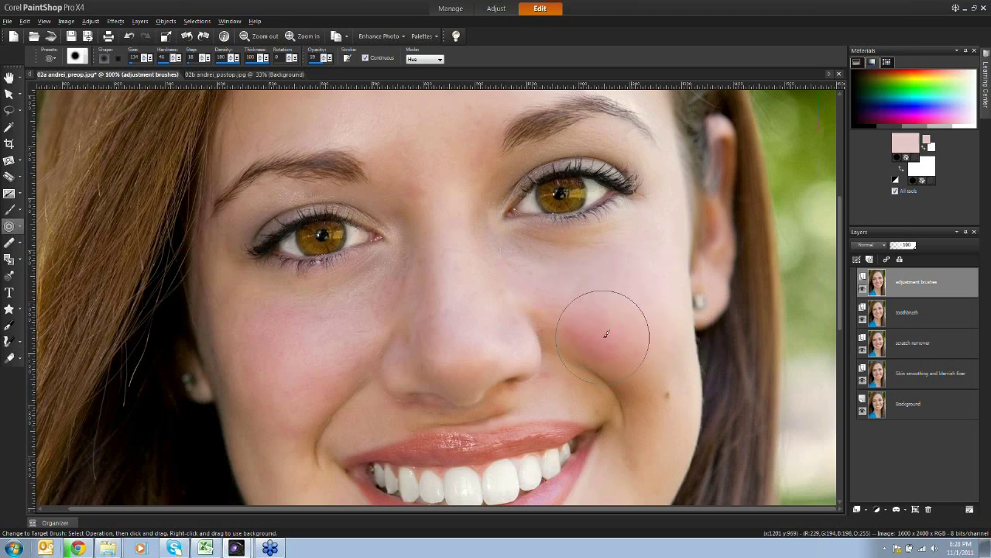
key("ctrl")
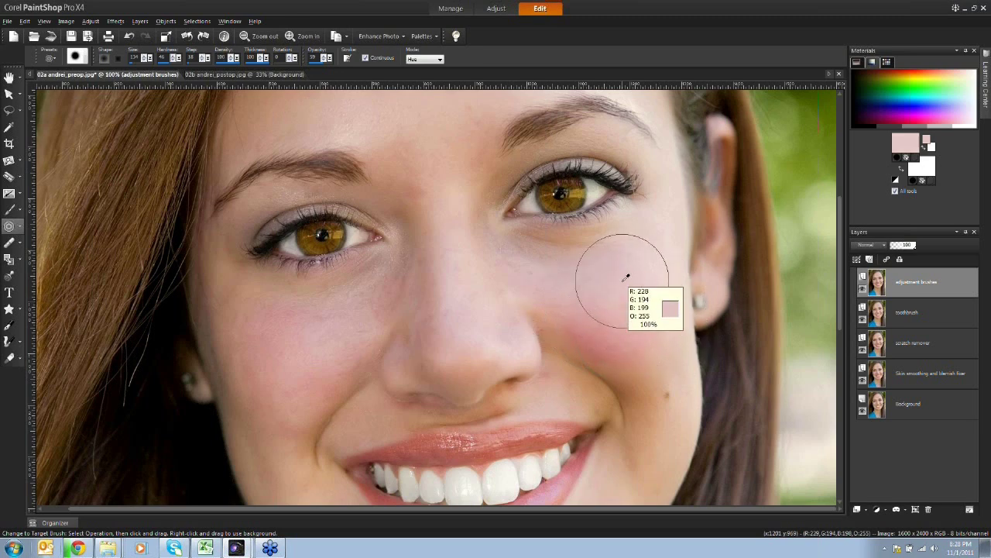
mouse_move(642, 315)
left_mouse_down()
mouse_move(628, 310)
mouse_move(631, 299)
left_mouse_up()
key("ctrl")
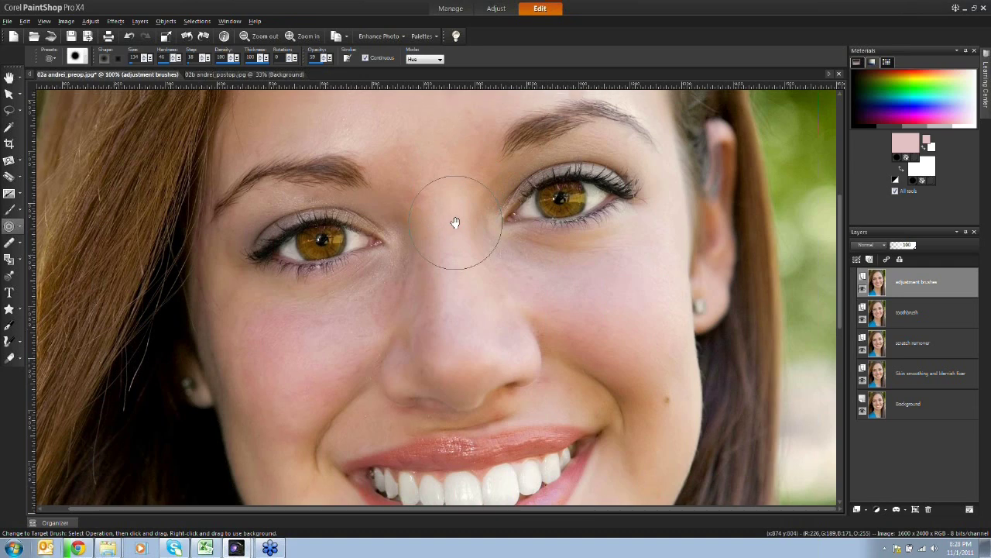
Sample a skin tone from the forehead between the eyebrows and paint over that area with the Change To Target brush in Hue mode.
scroll(457, 223, "up", 3)
key("ctrl")
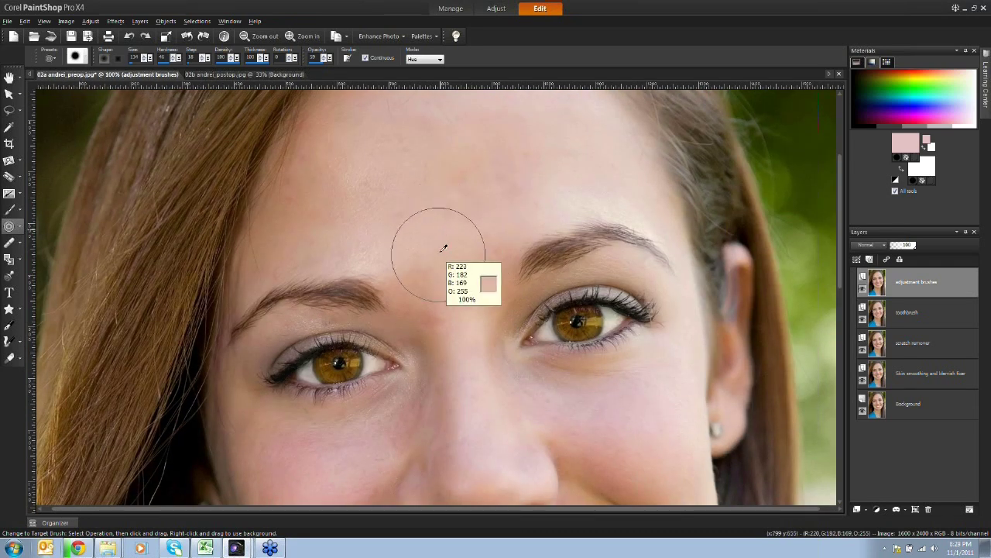
left_click(446, 245, "ctrl")
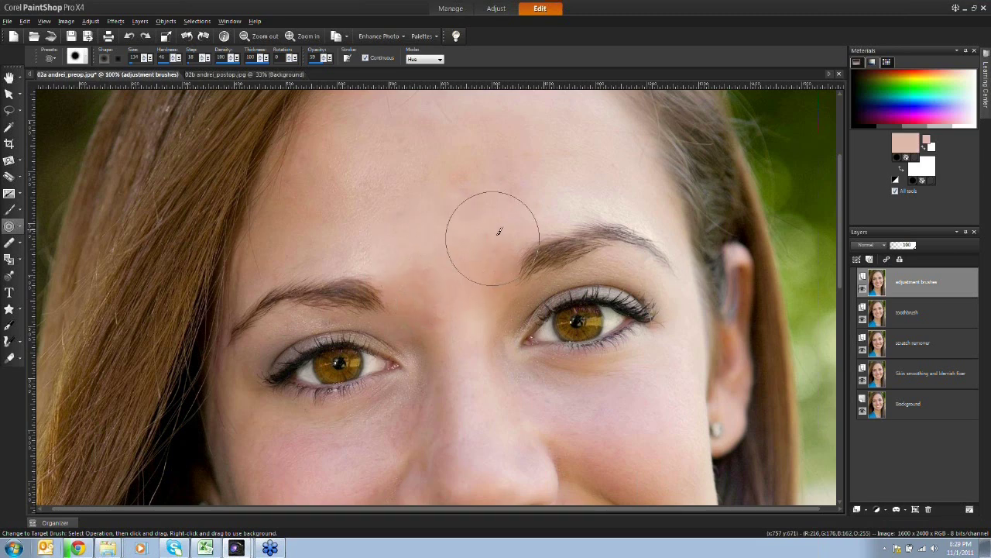
left_click_drag(444, 256, 433, 266)
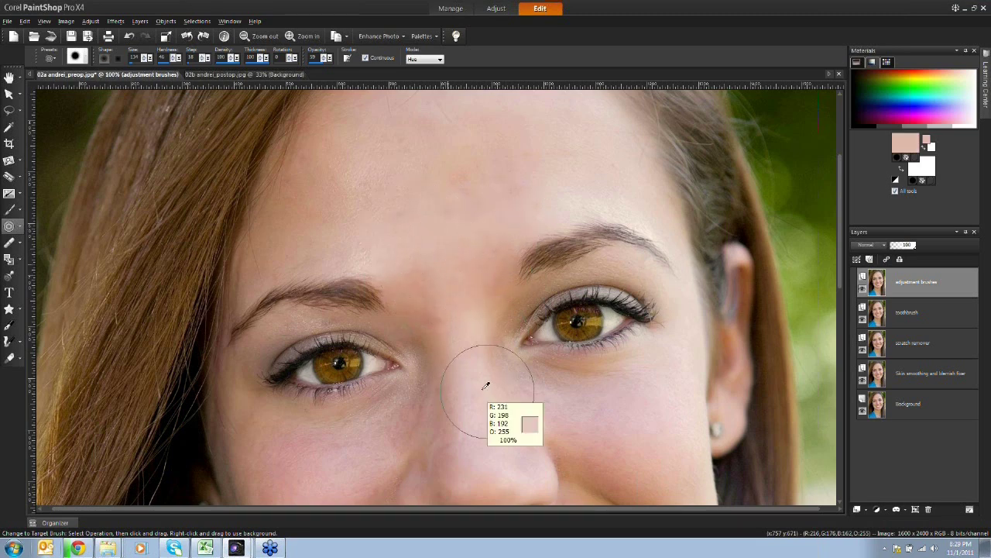
left_click_drag(480, 390, 459, 202)
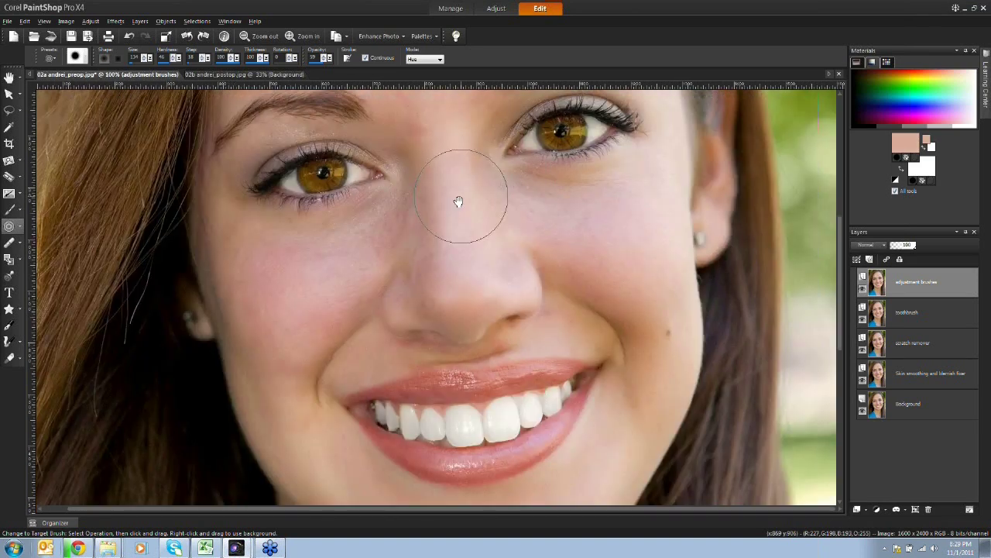
Try painting a blush on the cheek at the image's right with a pink sampled from the lower lip.
key("ctrl")
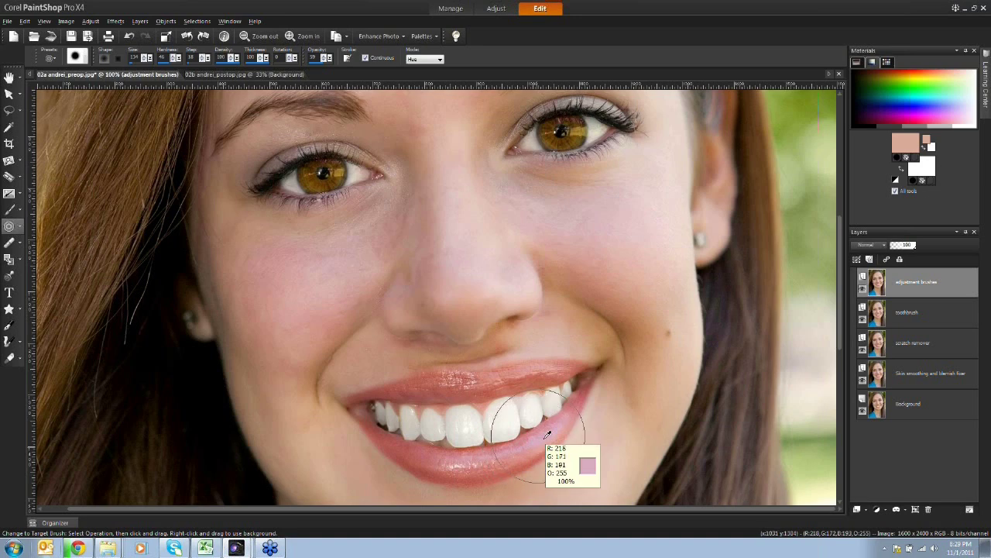
left_click(547, 433, "ctrl")
mouse_move(620, 239)
left_mouse_down()
mouse_move(644, 235)
mouse_move(657, 261)
mouse_move(582, 231)
mouse_move(610, 244)
mouse_move(663, 316)
left_mouse_up()
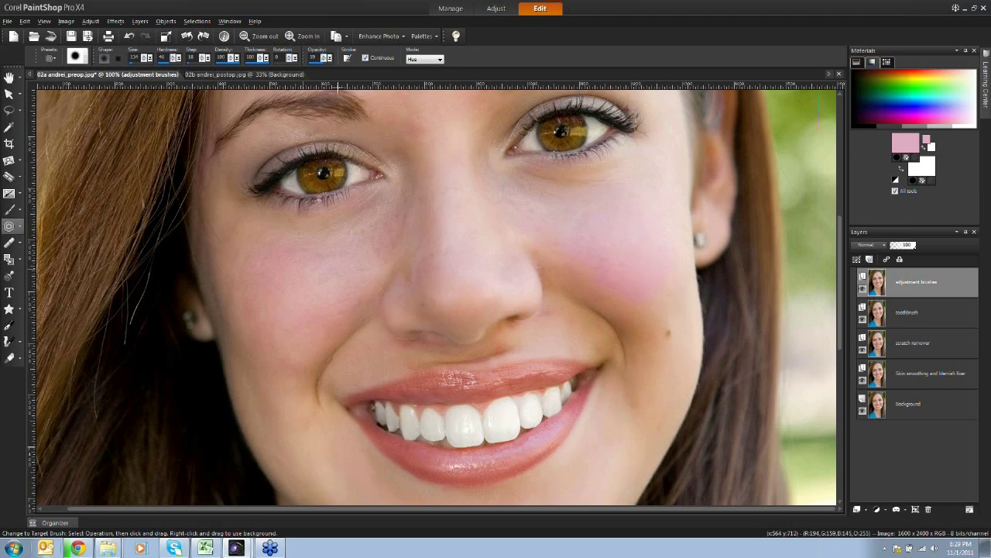
mouse_move(639, 230)
left_mouse_down()
mouse_move(642, 287)
mouse_move(613, 268)
mouse_move(638, 277)
mouse_move(619, 266)
mouse_move(616, 290)
left_mouse_up()
mouse_move(642, 288)
key("ctrl+z")
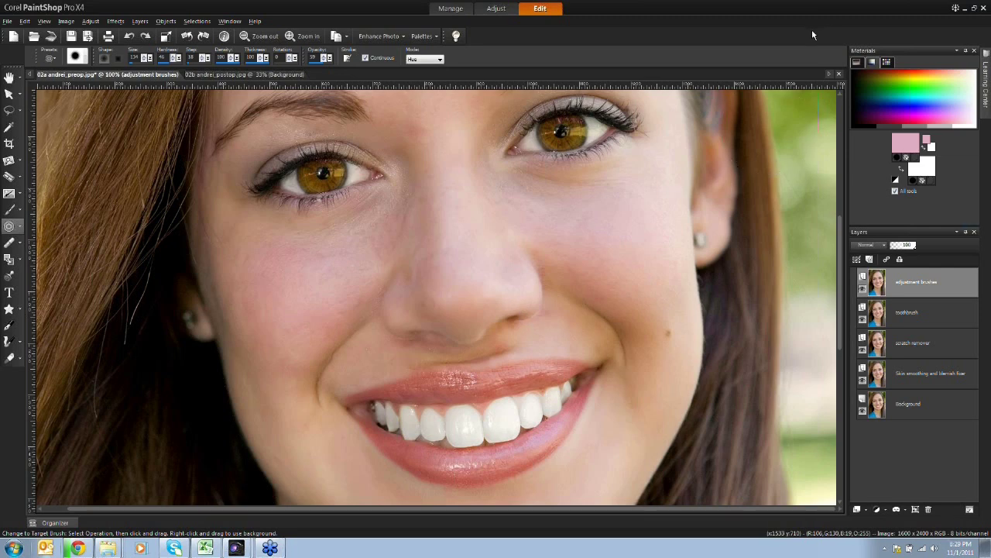
Rename the adjustment brushes layer to eye.
right_click(902, 285)
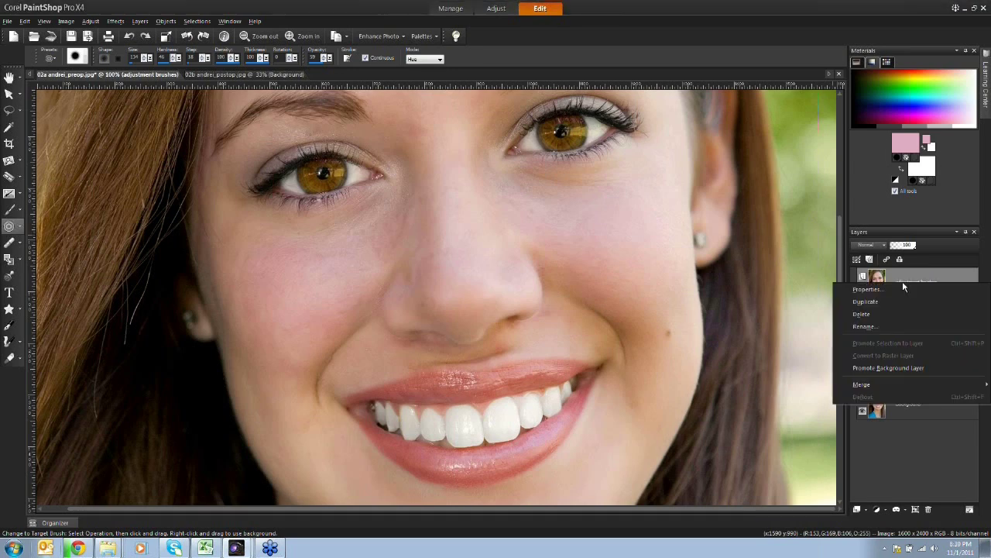
left_click(813, 38)
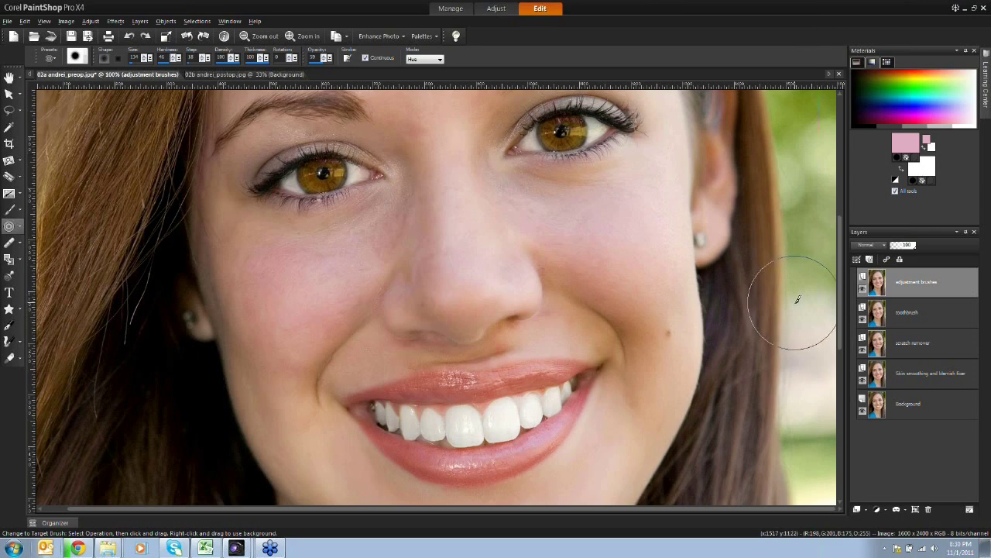
double_click(914, 283)
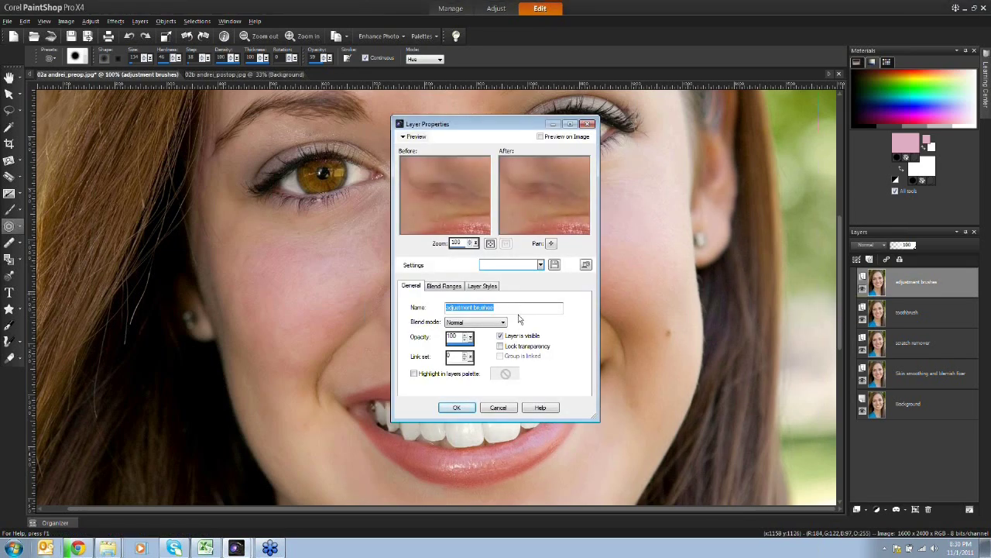
type("eye")
key("Return")
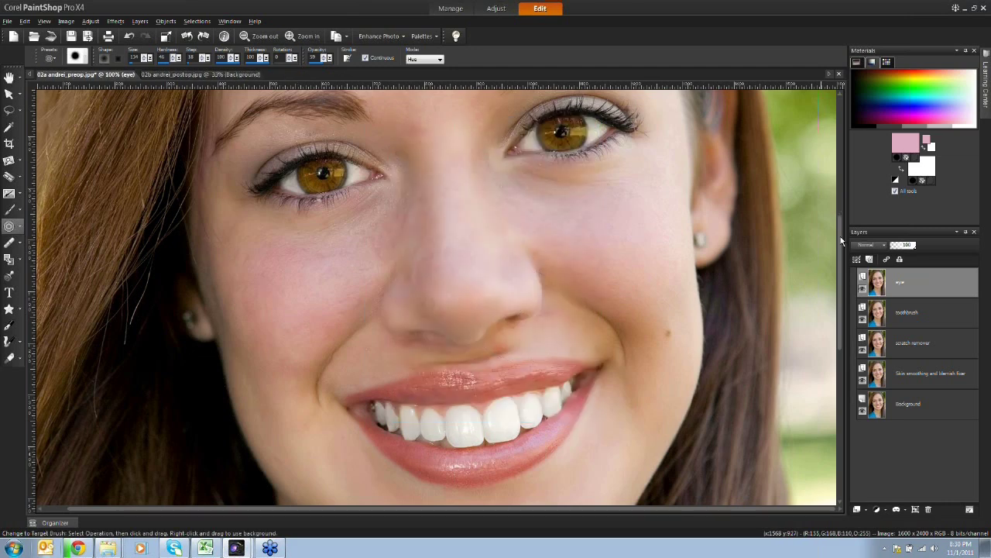
Recolour the irises of both eyes with the Change To Target brush at size 33, using a light blue foreground colour.
left_click_drag(840, 214, 841, 182)
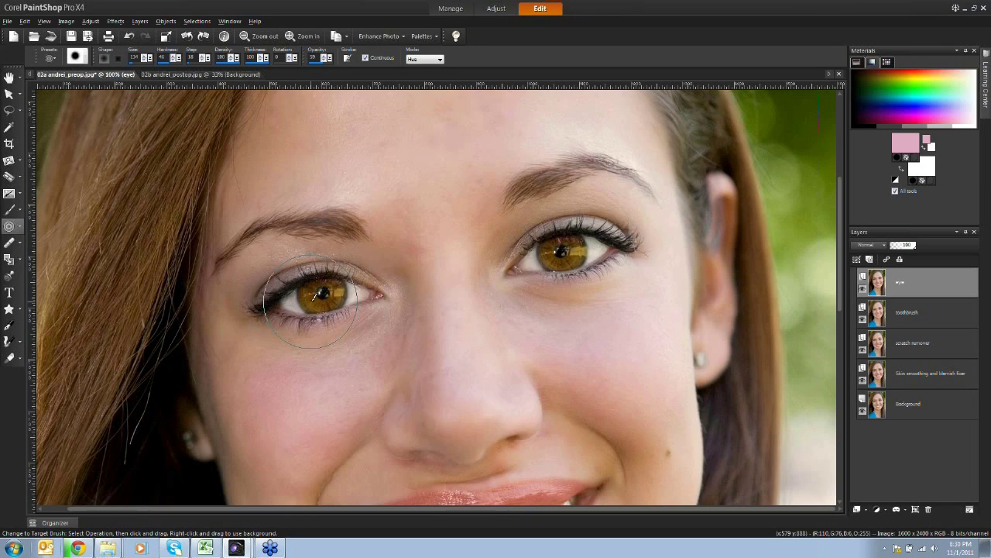
left_click(9, 227)
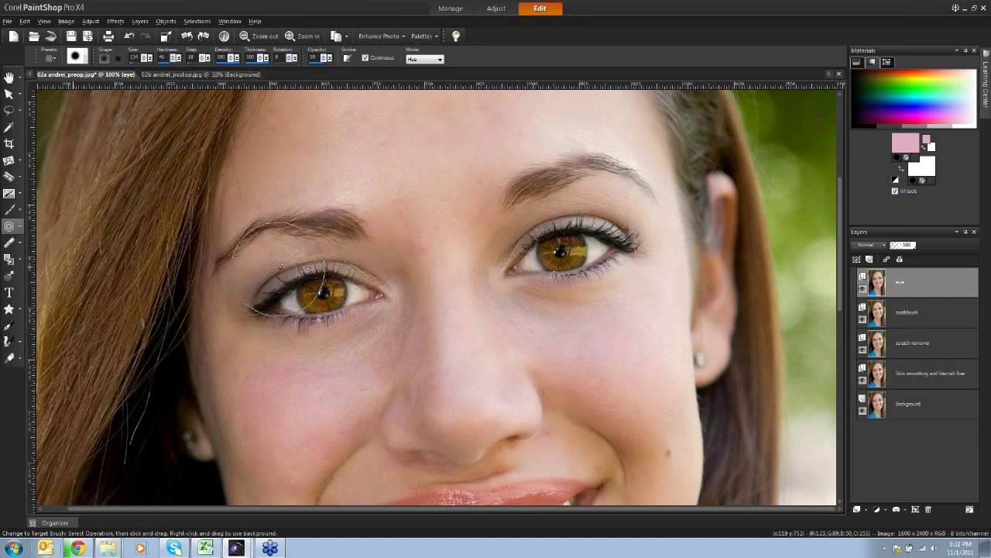
left_click(934, 95)
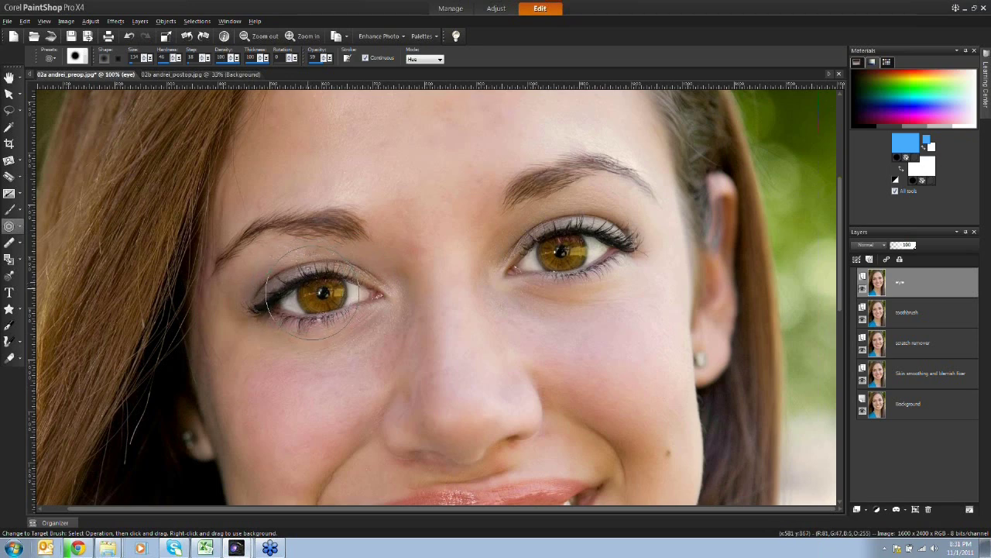
left_click_drag(313, 295, 310, 286, "alt")
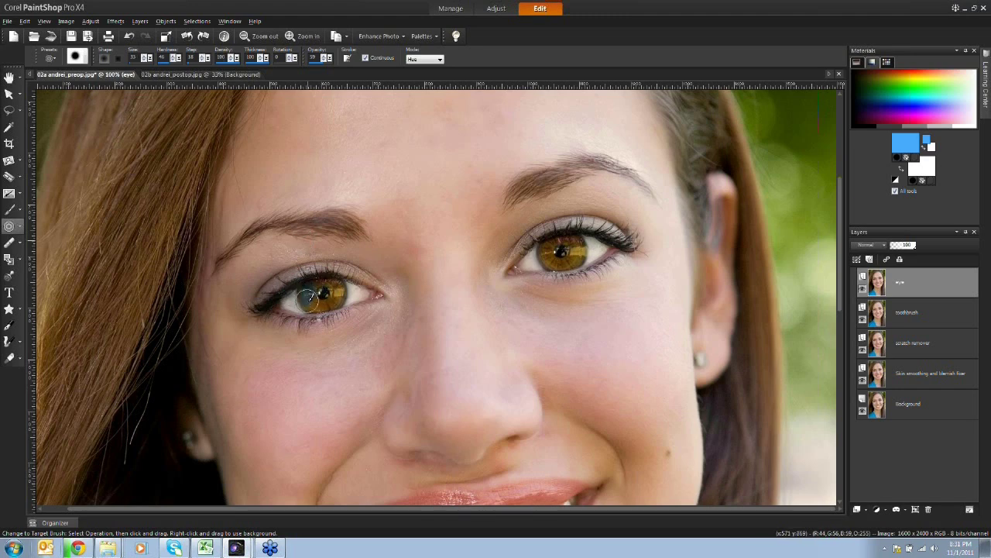
mouse_move(308, 301)
left_mouse_down()
mouse_move(332, 299)
mouse_move(327, 284)
mouse_move(320, 299)
mouse_move(336, 285)
mouse_move(337, 298)
mouse_move(339, 282)
mouse_move(328, 304)
mouse_move(303, 299)
mouse_move(341, 281)
left_mouse_up()
mouse_move(548, 245)
left_mouse_down()
mouse_move(550, 260)
mouse_move(570, 259)
mouse_move(585, 247)
mouse_move(577, 235)
mouse_move(553, 240)
mouse_move(570, 244)
mouse_move(549, 258)
mouse_move(571, 242)
mouse_move(573, 255)
left_mouse_up()
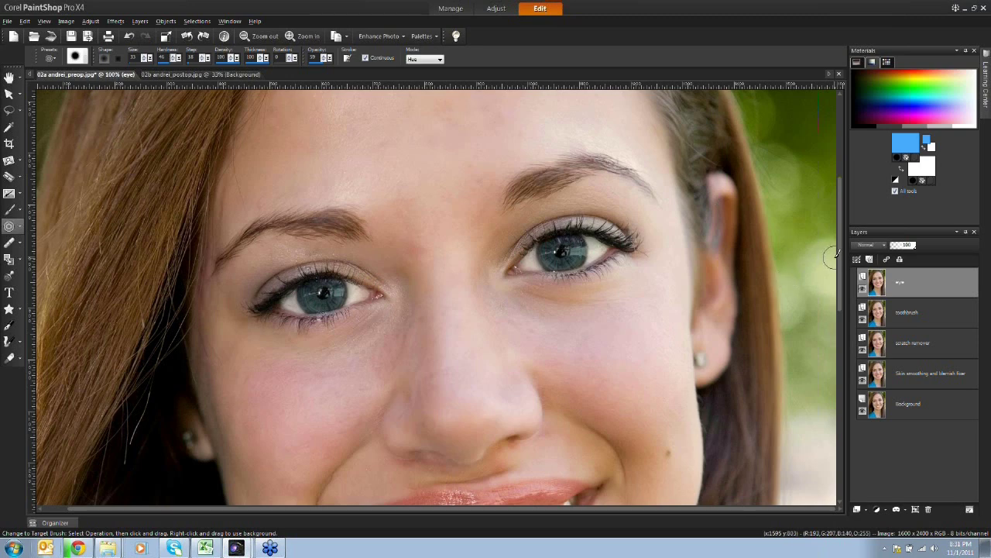
left_click_drag(839, 245, 841, 276)
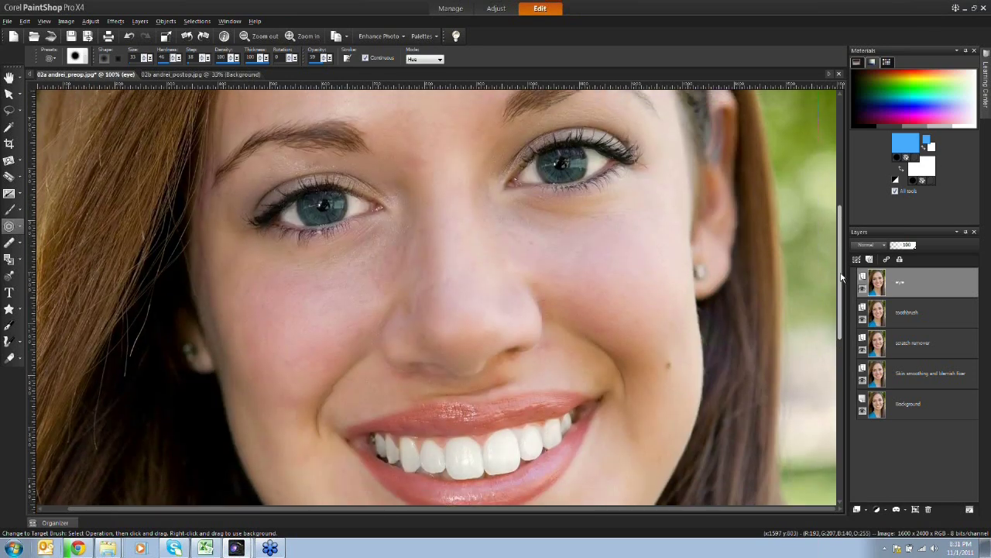
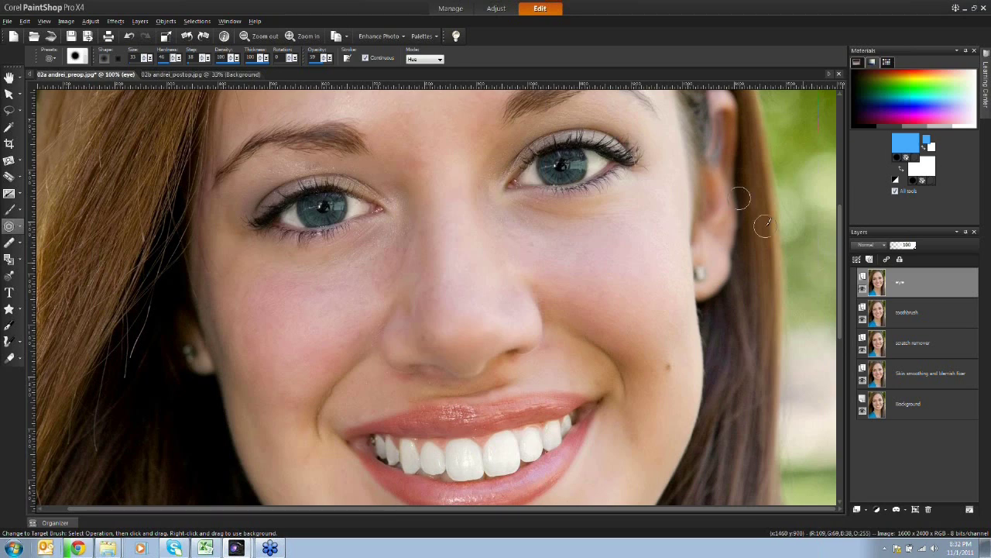
Hide the eye layer and add a new raster layer named eye color above it.
mouse_move(862, 298)
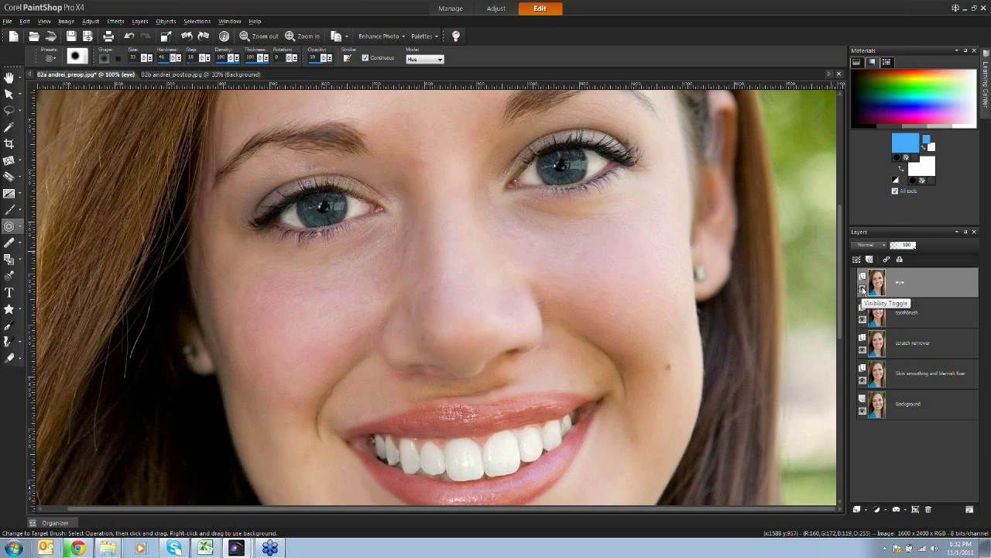
left_click(863, 288)
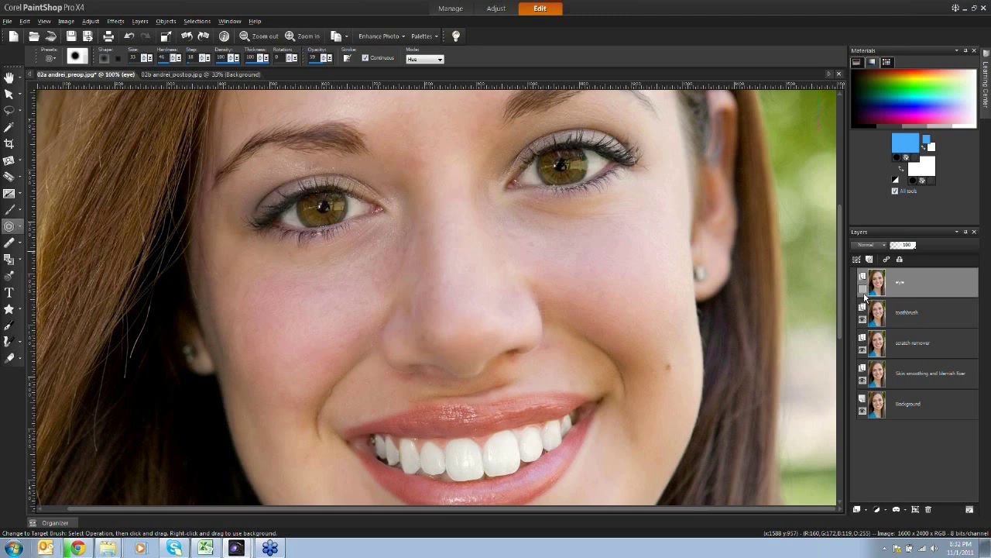
mouse_move(918, 308)
left_click(865, 510)
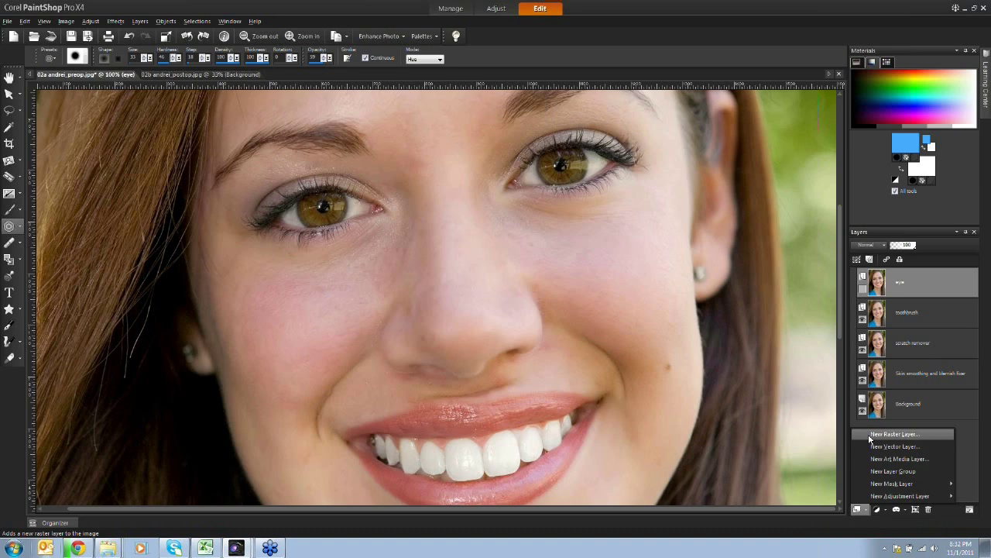
left_click(869, 438)
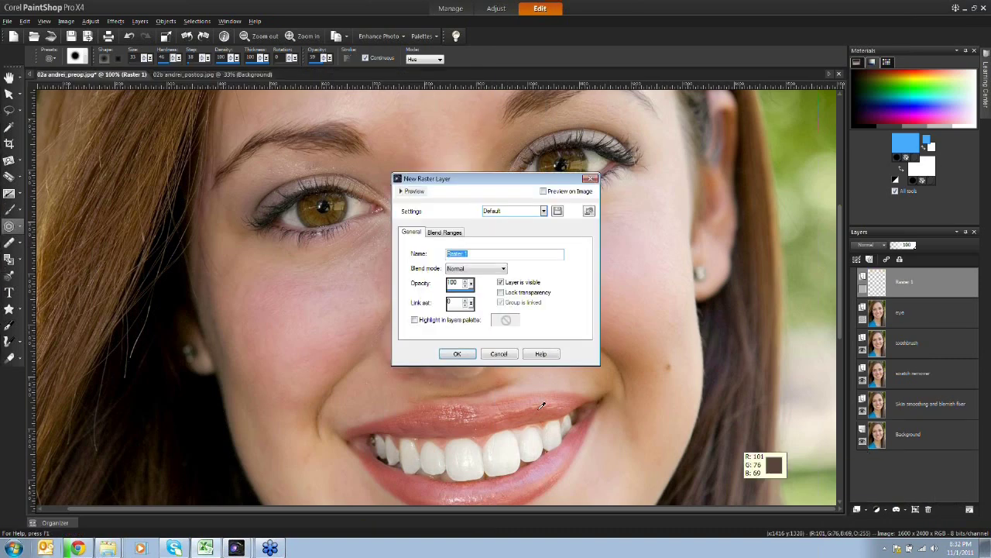
type("eye color")
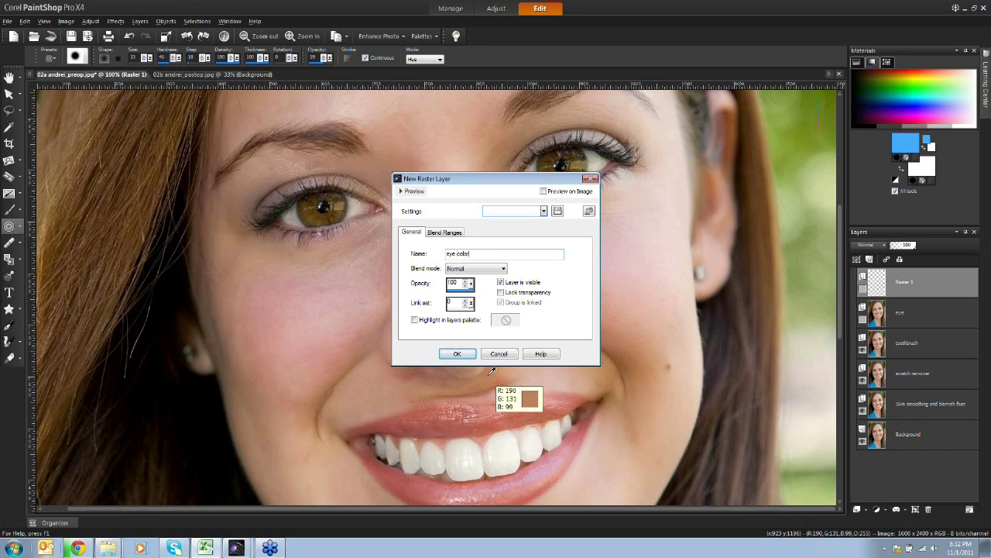
key("Return")
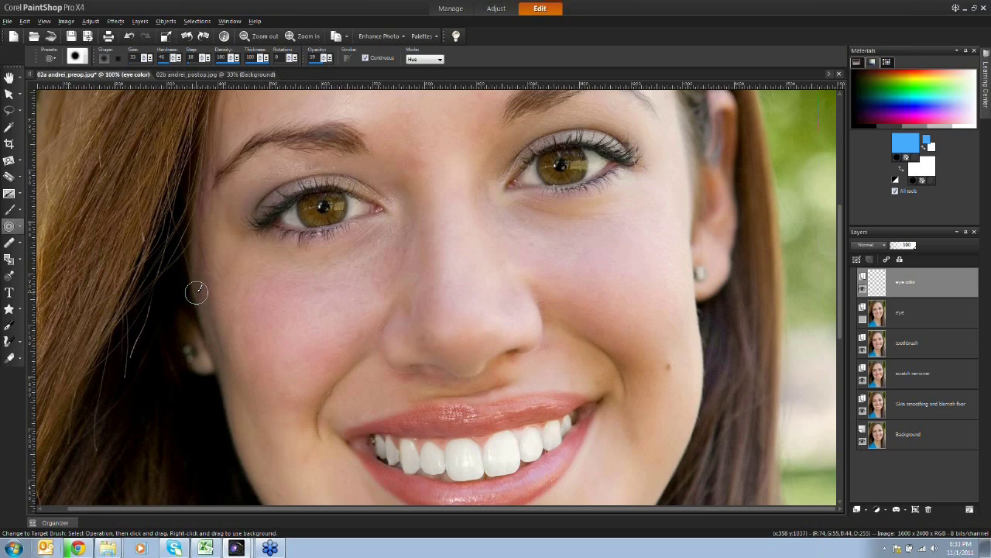
Paint over the irises of both eyes in bright blue on the eye color layer with the Paint Brush.
left_click(11, 212)
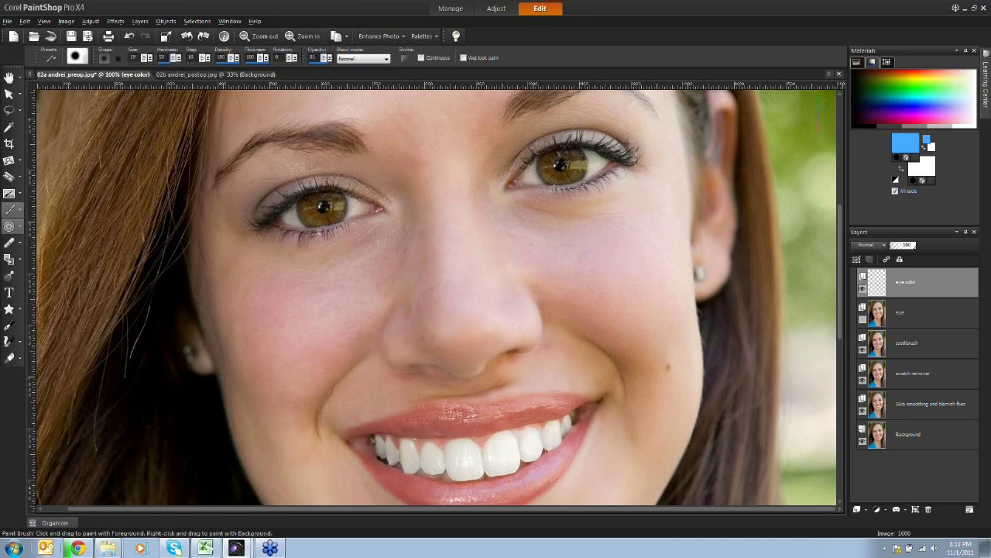
left_click(20, 213)
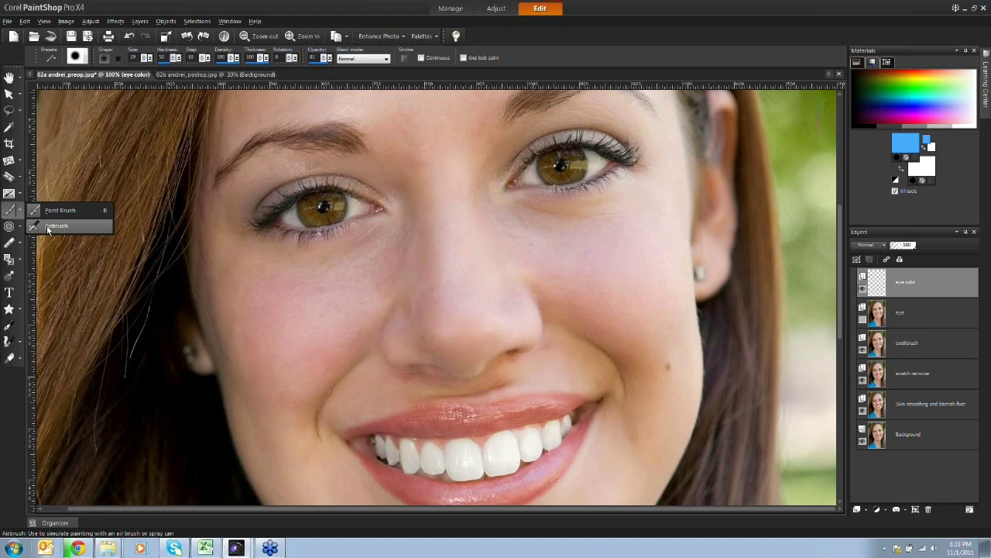
left_click(53, 229)
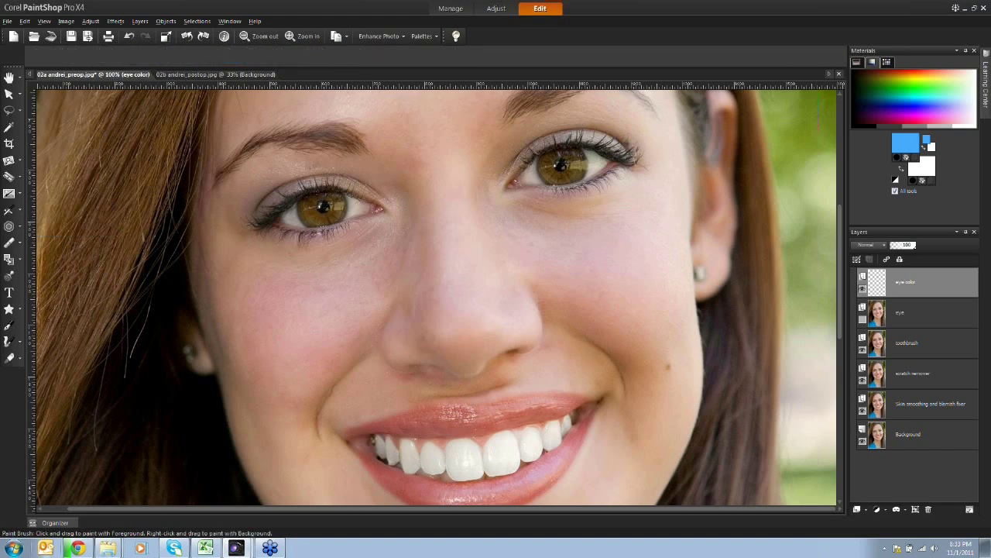
left_click(21, 210)
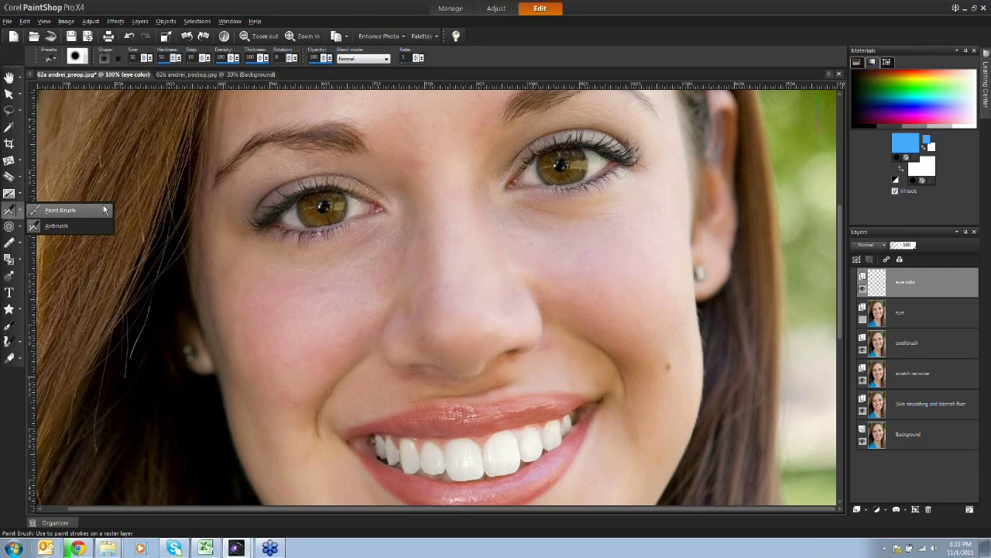
left_click(62, 210)
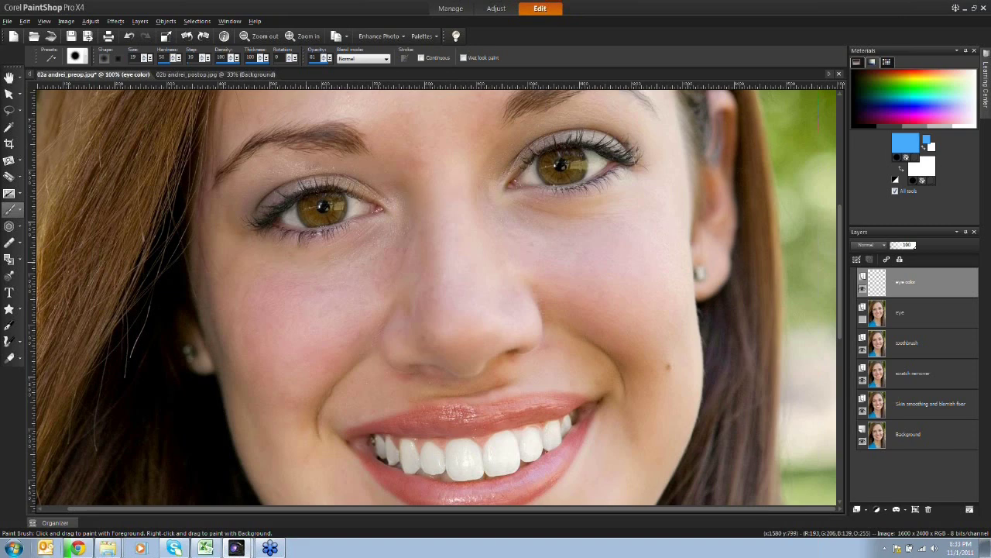
left_click(923, 101)
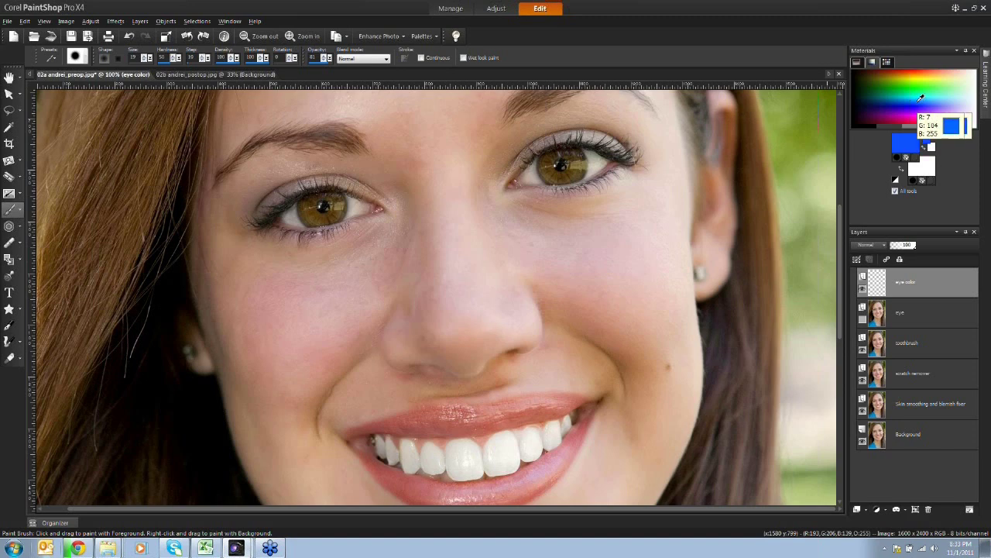
mouse_move(306, 203)
left_mouse_down()
mouse_move(311, 220)
mouse_move(302, 195)
mouse_move(326, 190)
mouse_move(343, 203)
mouse_move(338, 217)
mouse_move(339, 194)
mouse_move(335, 215)
mouse_move(319, 222)
mouse_move(327, 204)
mouse_move(309, 207)
mouse_move(330, 195)
mouse_move(303, 206)
mouse_move(339, 214)
left_mouse_up()
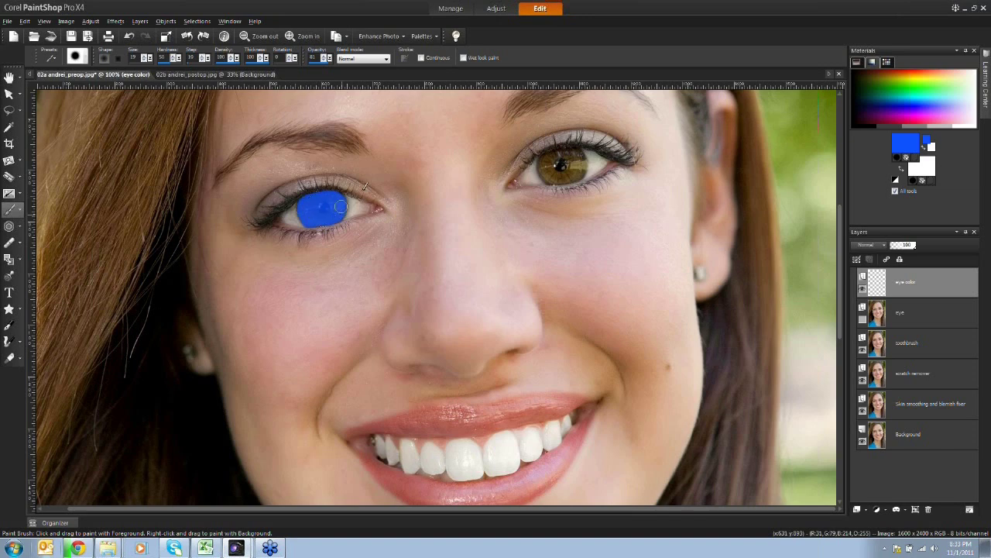
mouse_move(546, 166)
left_mouse_down()
mouse_move(543, 157)
mouse_move(554, 180)
mouse_move(542, 169)
mouse_move(546, 153)
mouse_move(571, 151)
mouse_move(556, 151)
mouse_move(578, 152)
mouse_move(582, 166)
mouse_move(561, 180)
mouse_move(579, 166)
mouse_move(565, 158)
mouse_move(547, 167)
left_mouse_up()
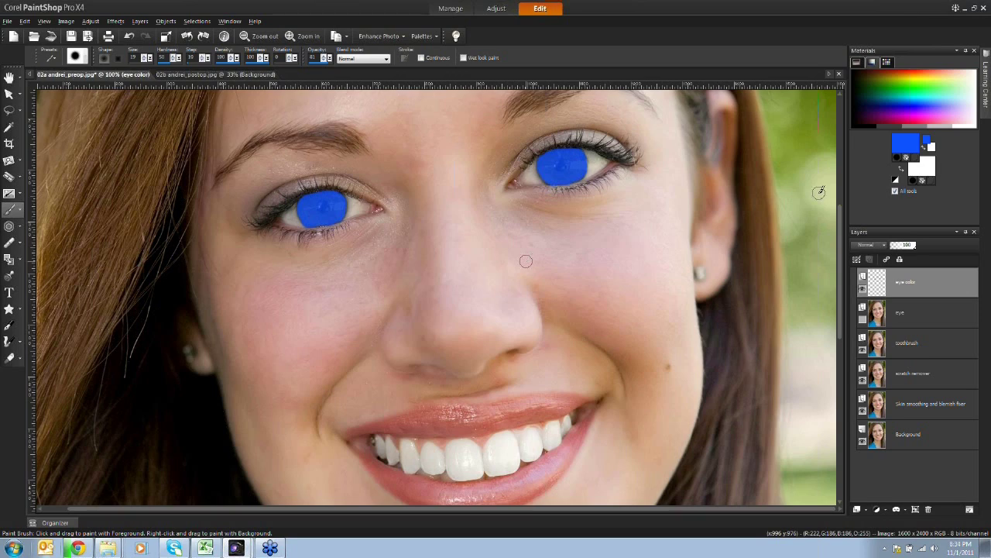
Set the eye color layer's blend mode to Hue.
left_click(884, 247)
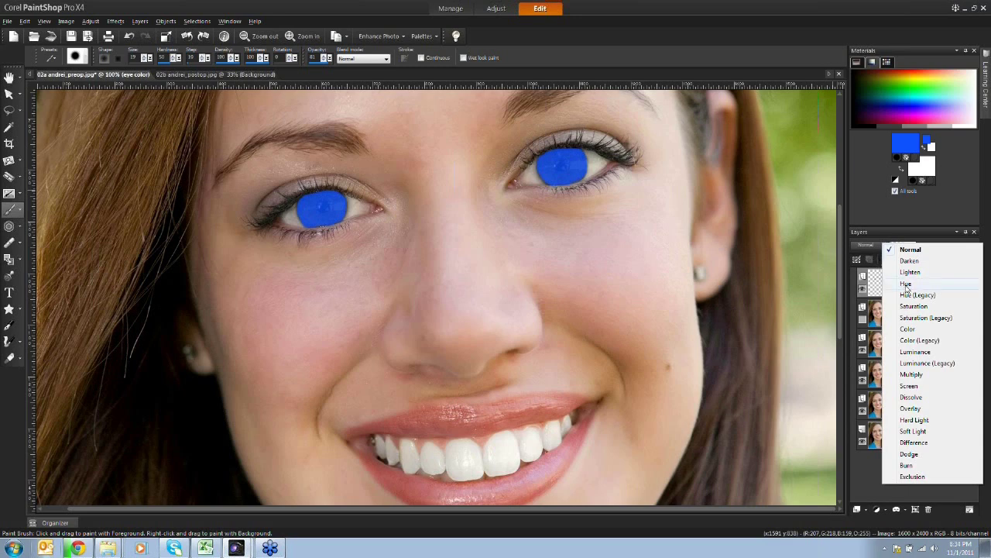
left_click(906, 285)
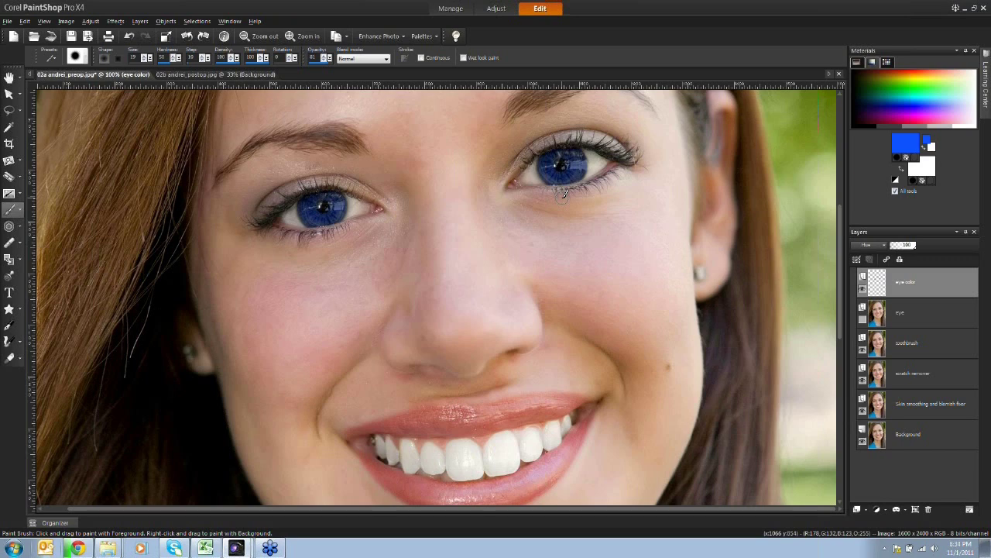
mouse_move(921, 283)
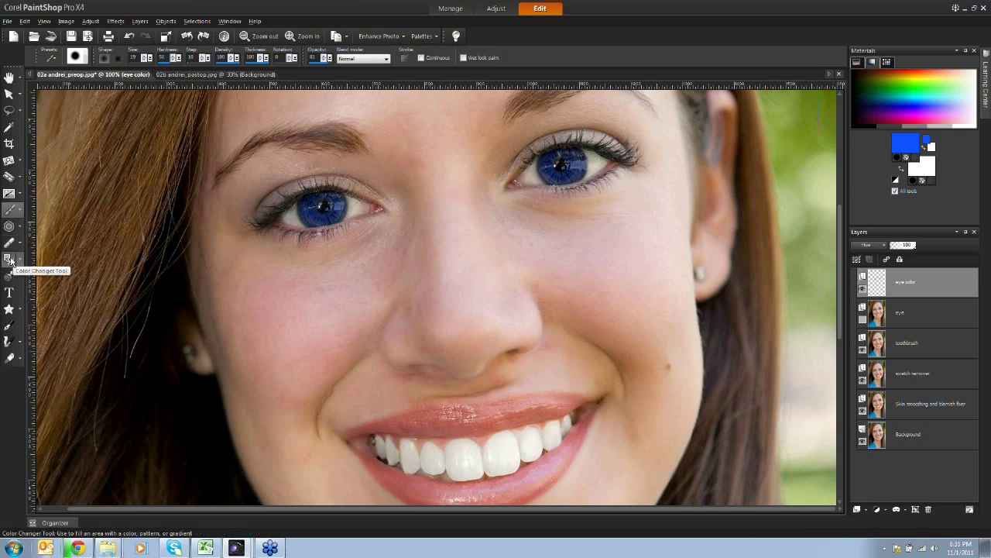
Recolour the painted irises on the eye color layer to bright green with the Color Changer tool.
left_click(21, 261)
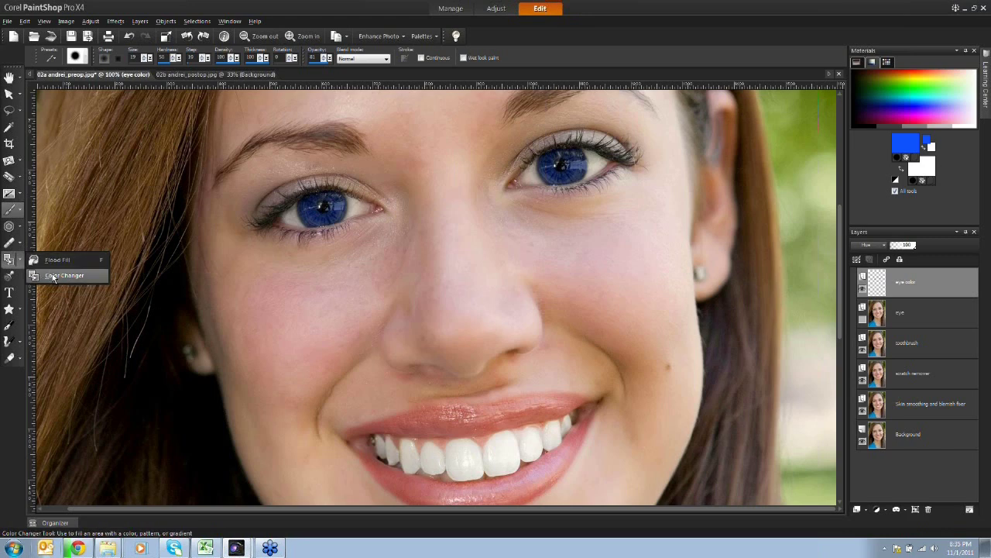
left_click(52, 277)
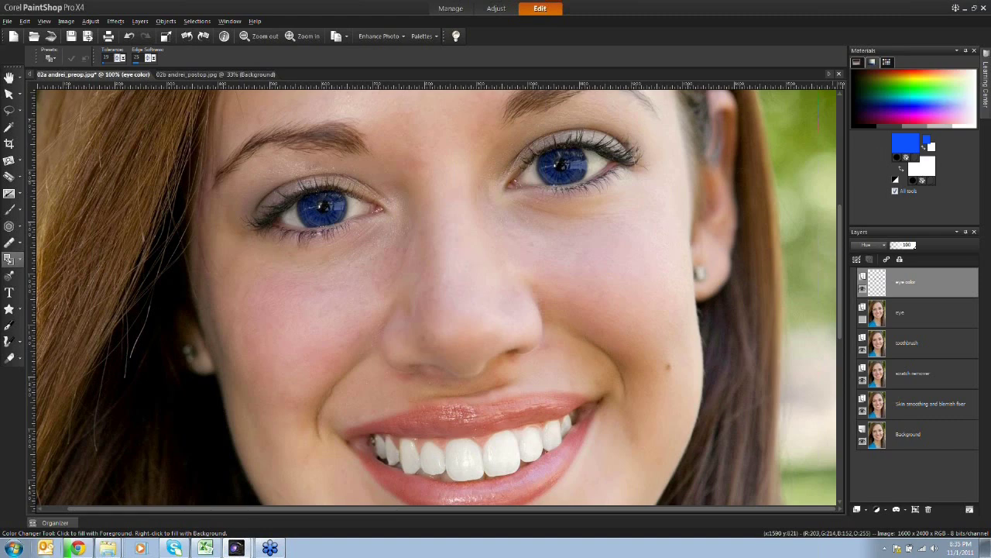
mouse_move(985, 85)
left_click(974, 52)
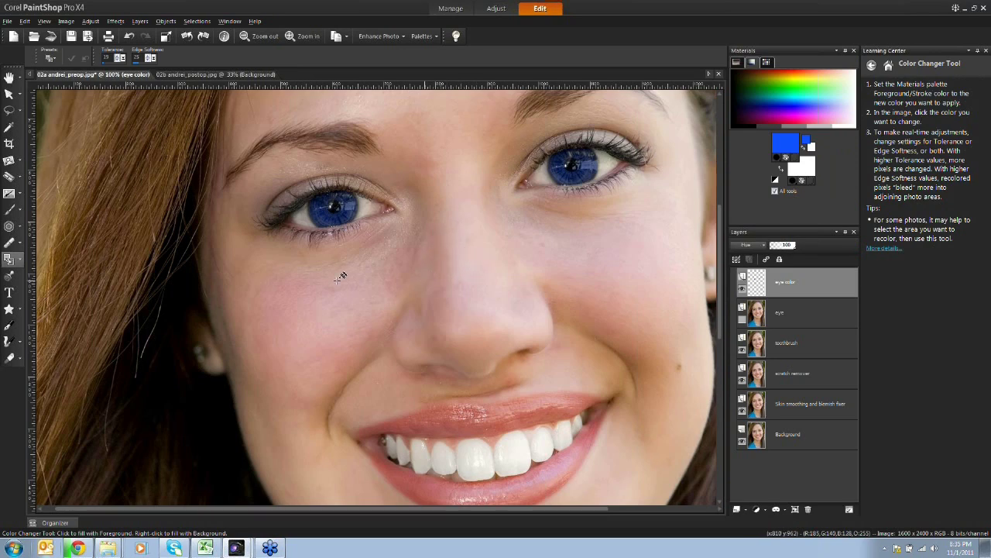
left_click(9, 258)
left_click(785, 80)
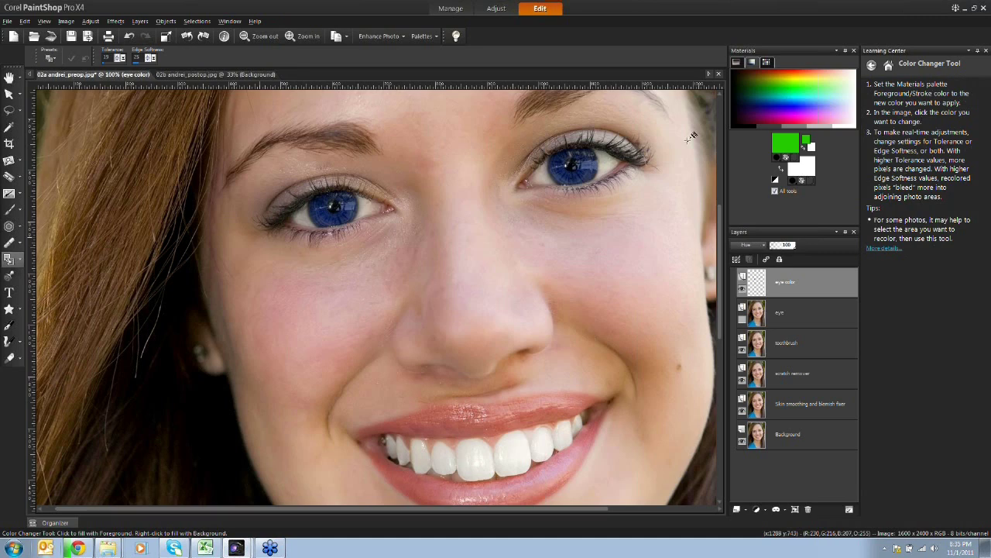
left_click(589, 166)
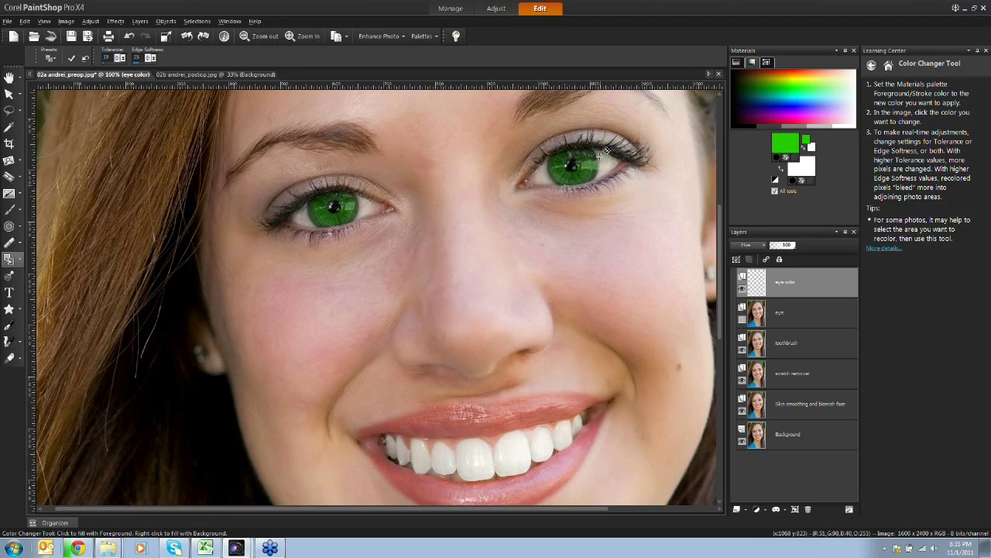
Try dark blue, yellow-green, teal and other foreground colours on the irises, settling on a medium blue.
left_click(787, 94)
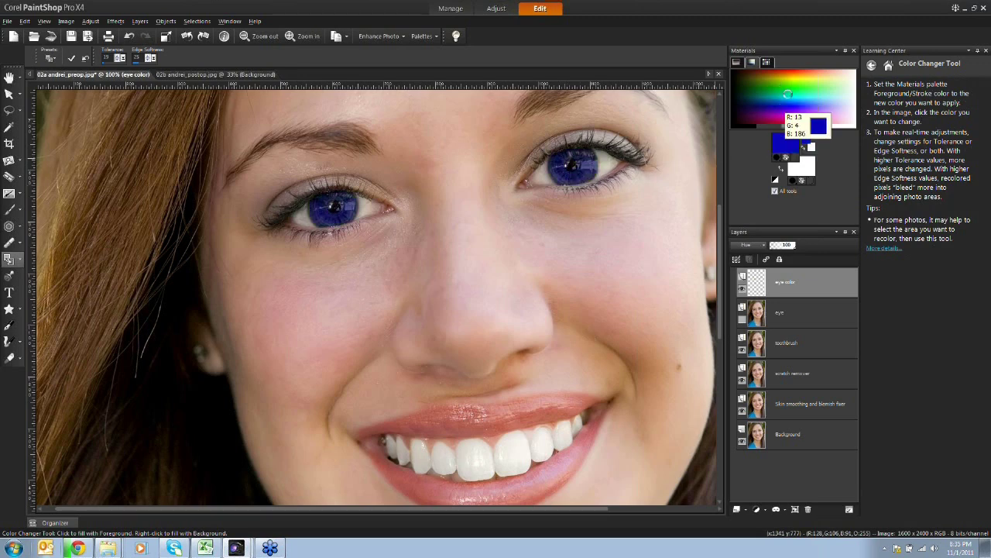
left_click(789, 100)
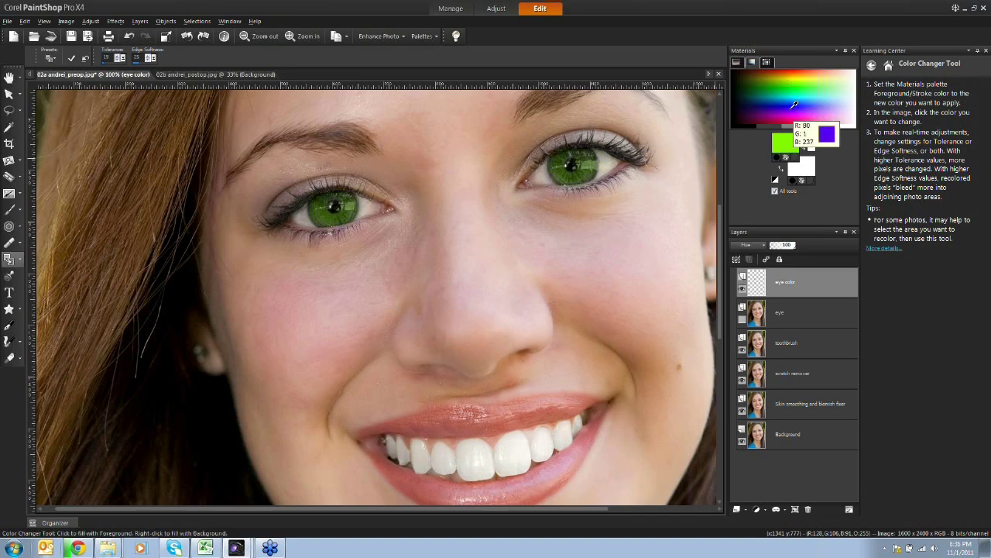
left_click(786, 91)
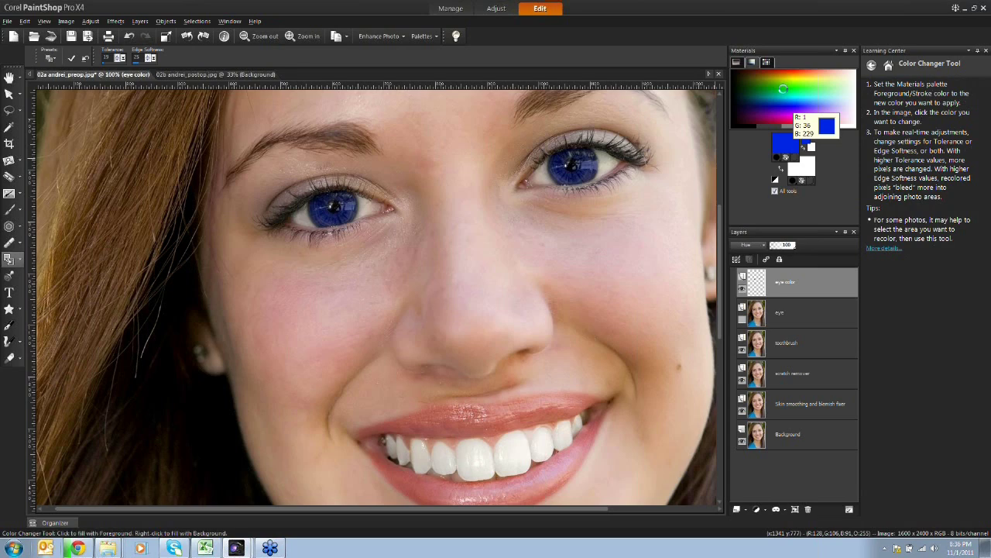
left_click(780, 89)
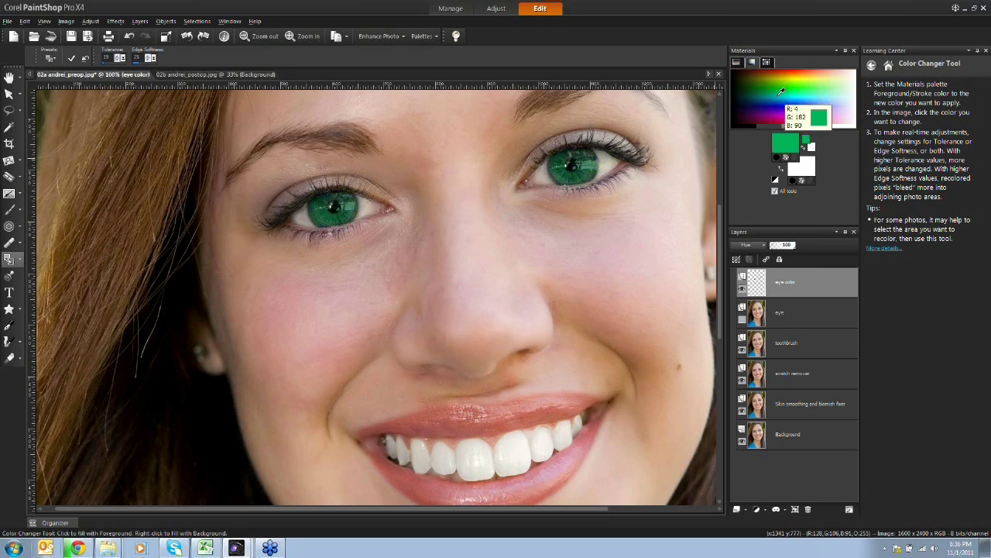
left_click(777, 96)
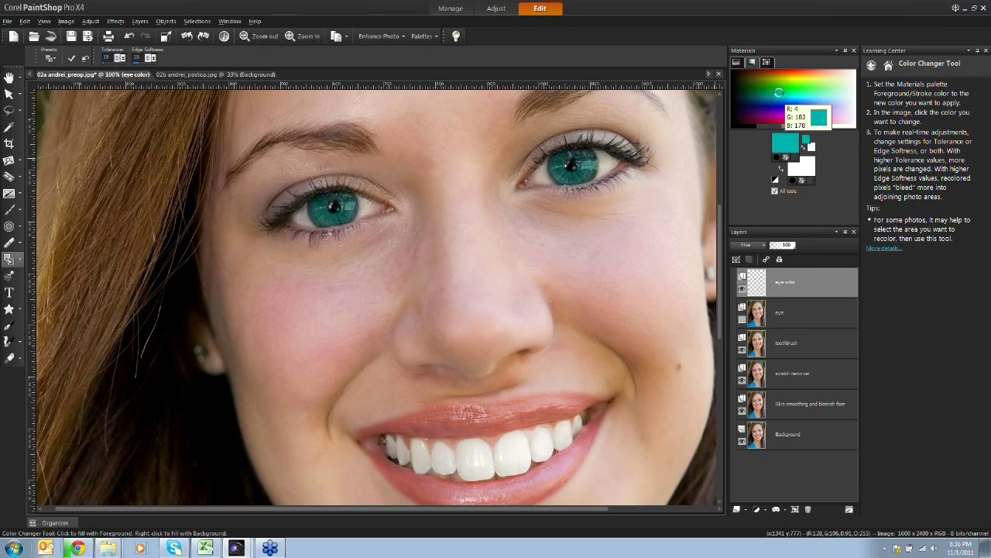
left_click(784, 86)
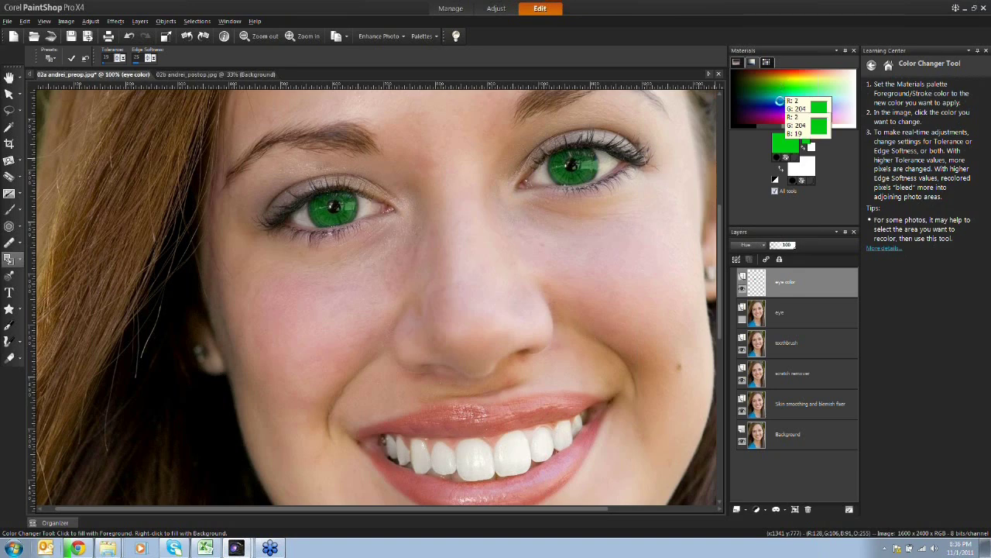
left_click(770, 116)
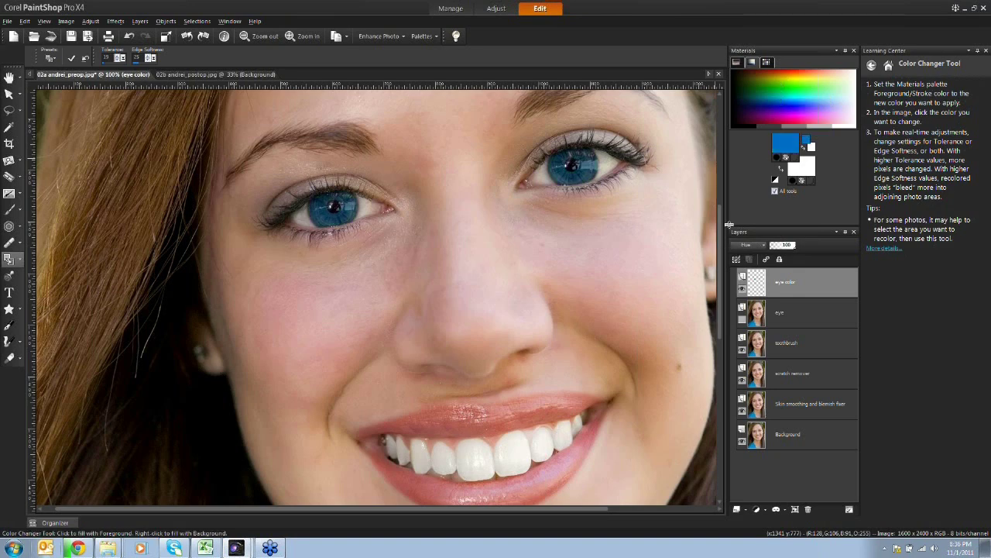
left_click(978, 51)
Sample the shirt's blue as the foreground colour and apply it to the irises on the eye color layer with the Color Changer.
mouse_move(869, 289)
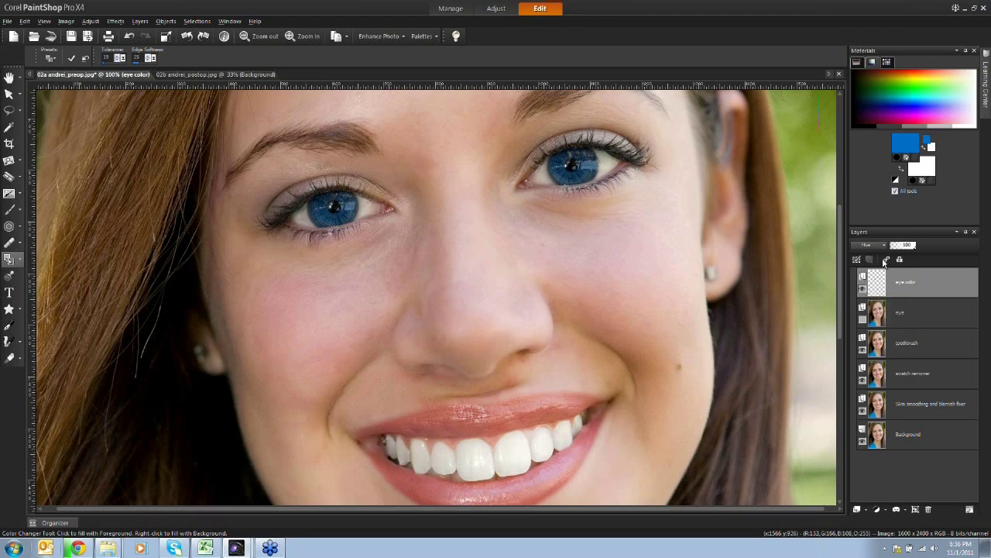
left_click_drag(837, 246, 841, 276)
left_click(9, 77)
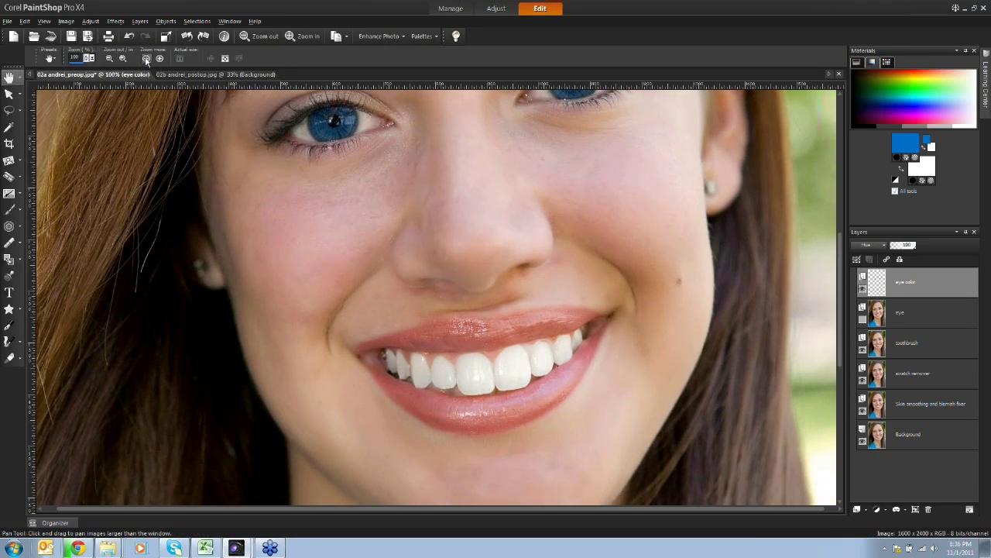
left_click(145, 58)
left_click(124, 59)
left_click(123, 59)
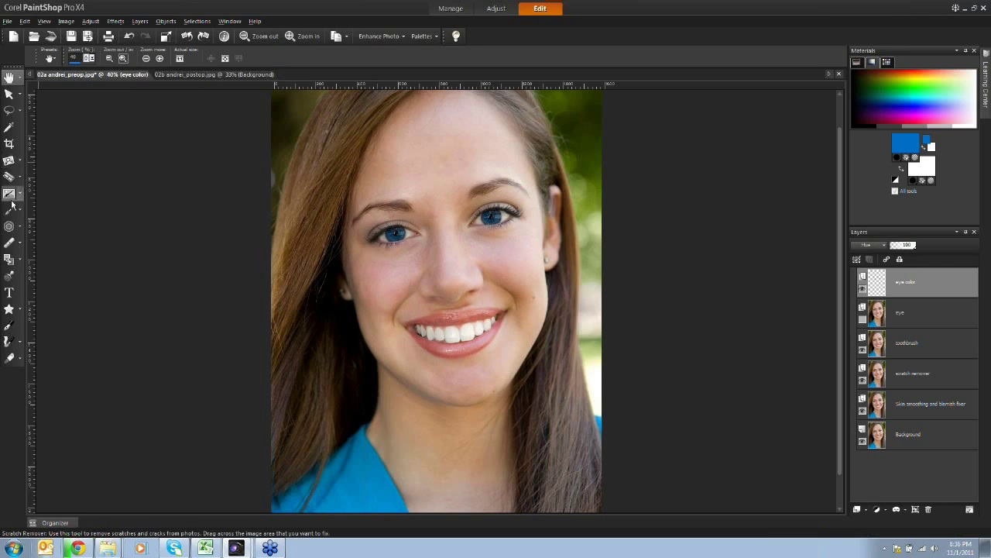
left_click(9, 131)
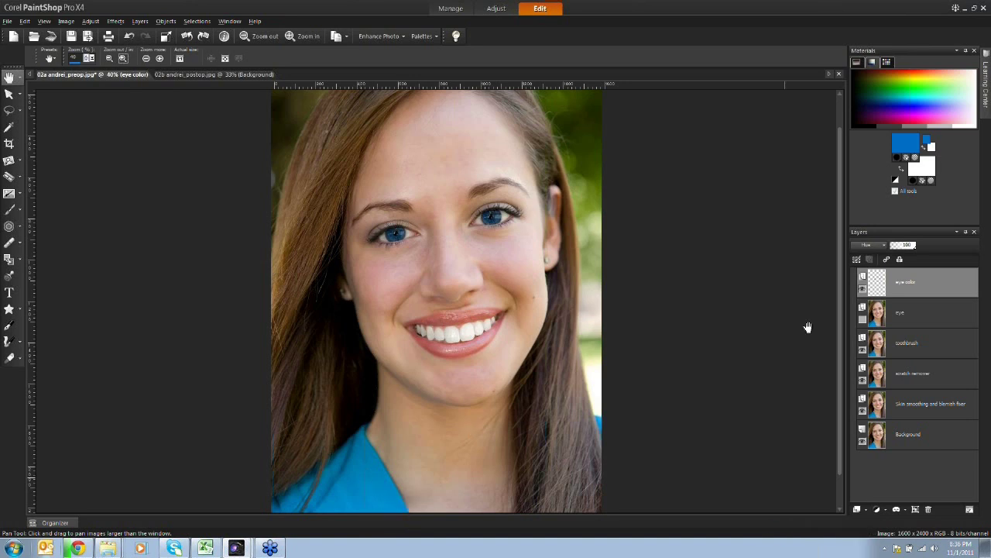
left_click(924, 344)
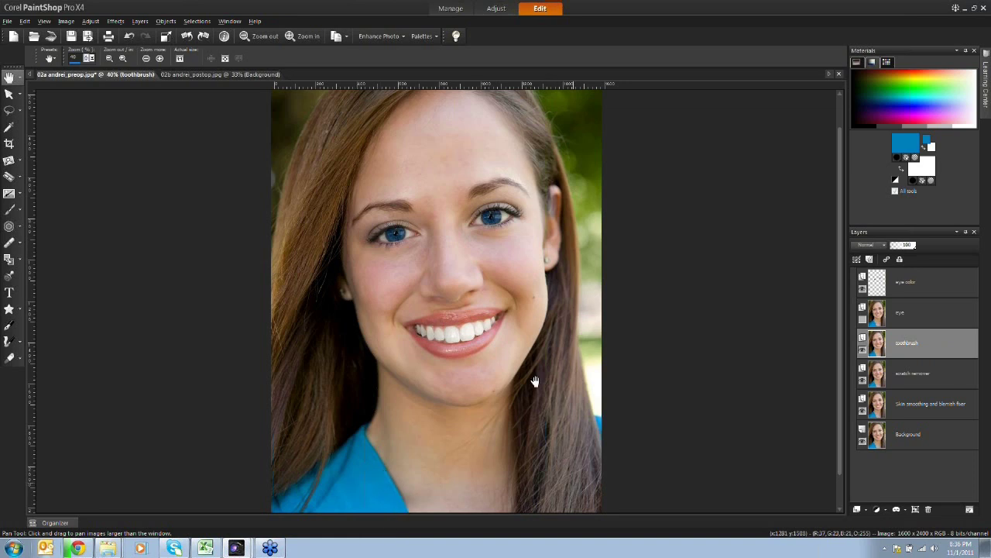
left_click(9, 258)
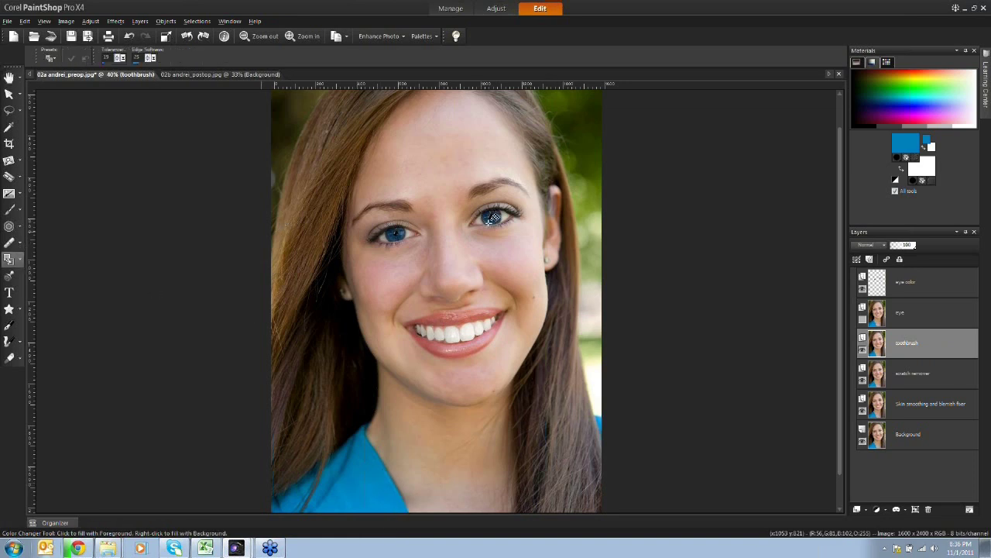
left_click(898, 276)
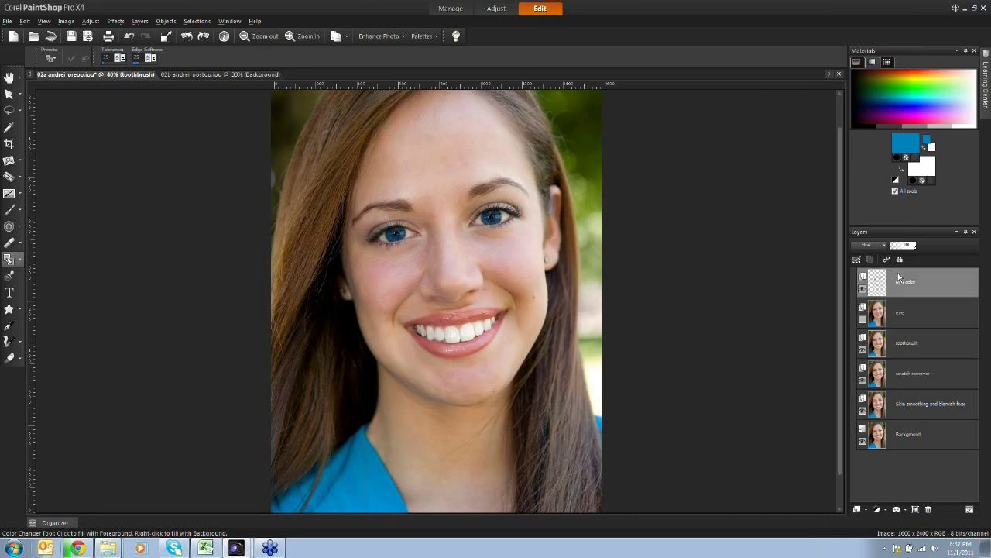
left_click(493, 216)
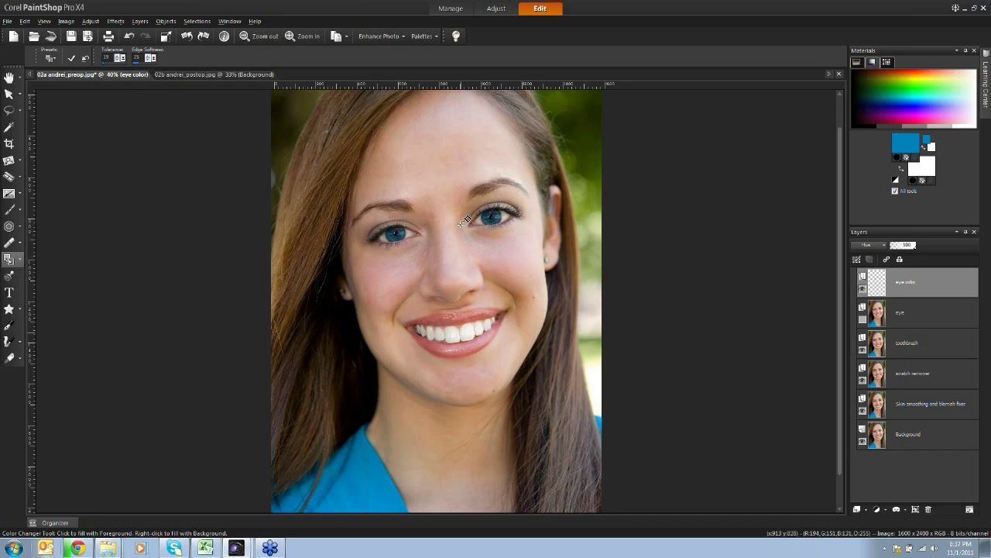
Try recolouring the shirt on the toothbrush layer to bright green, mint green and violet-blue with the Color Changer, and undo the change.
left_click(909, 350)
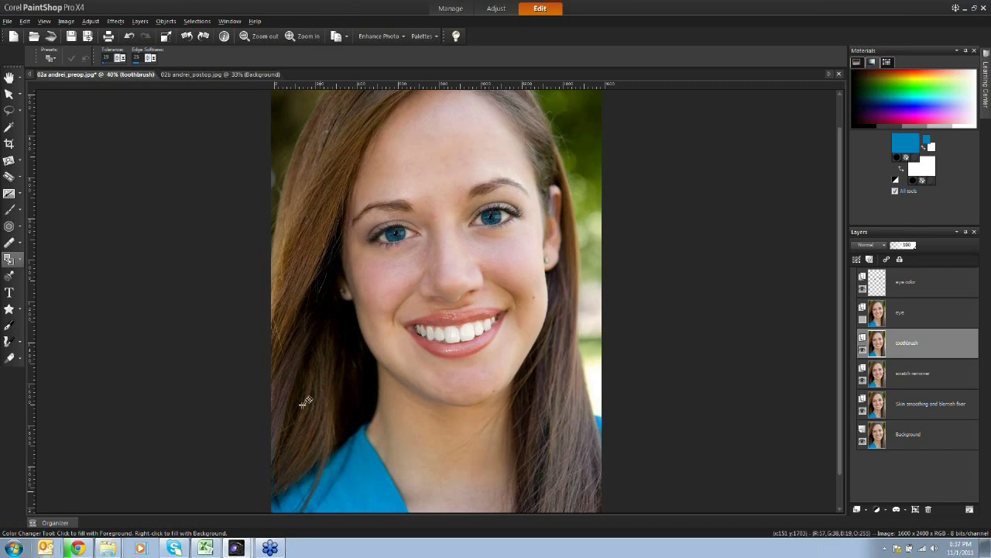
left_click(921, 80)
left_click_drag(922, 80, 909, 80)
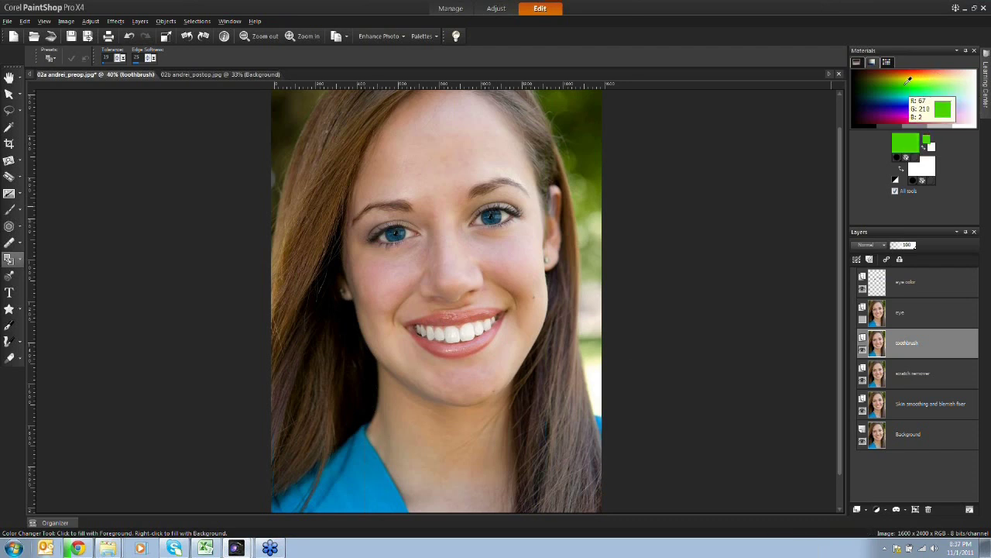
left_click(352, 486)
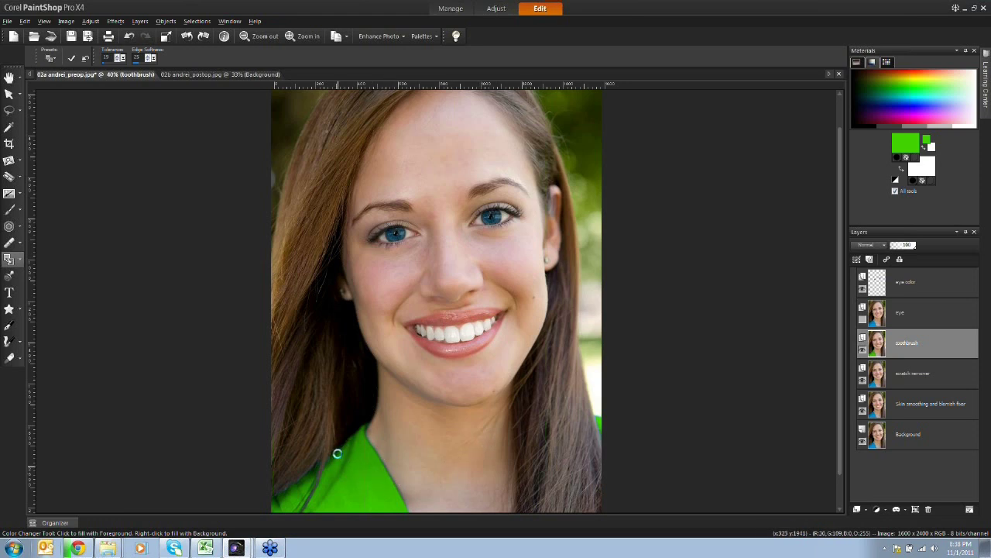
left_click(923, 92)
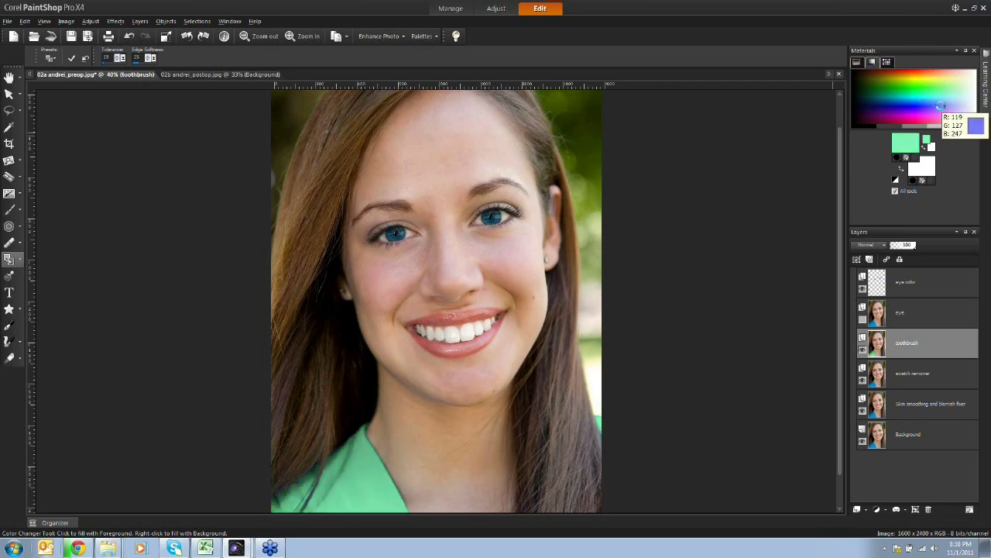
left_click(910, 110)
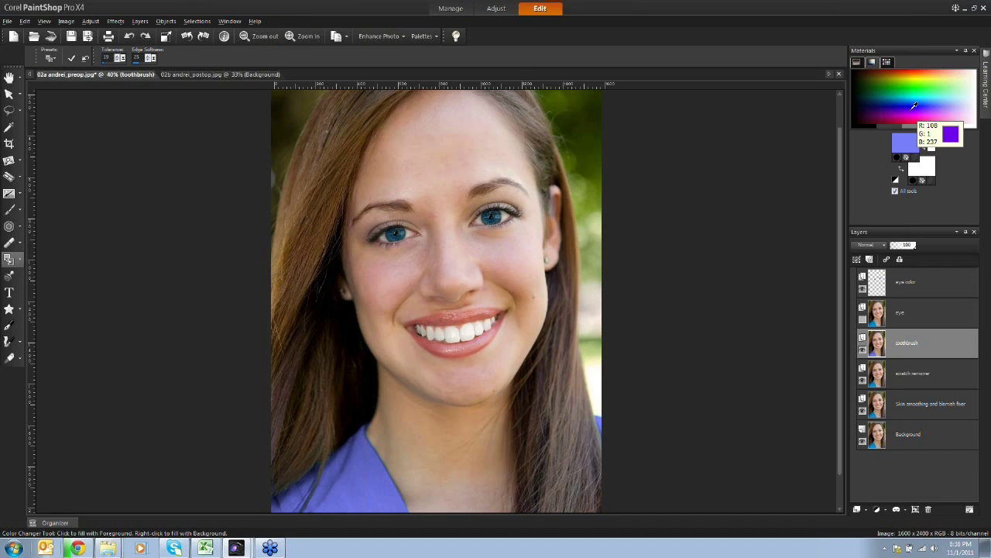
left_click(9, 78)
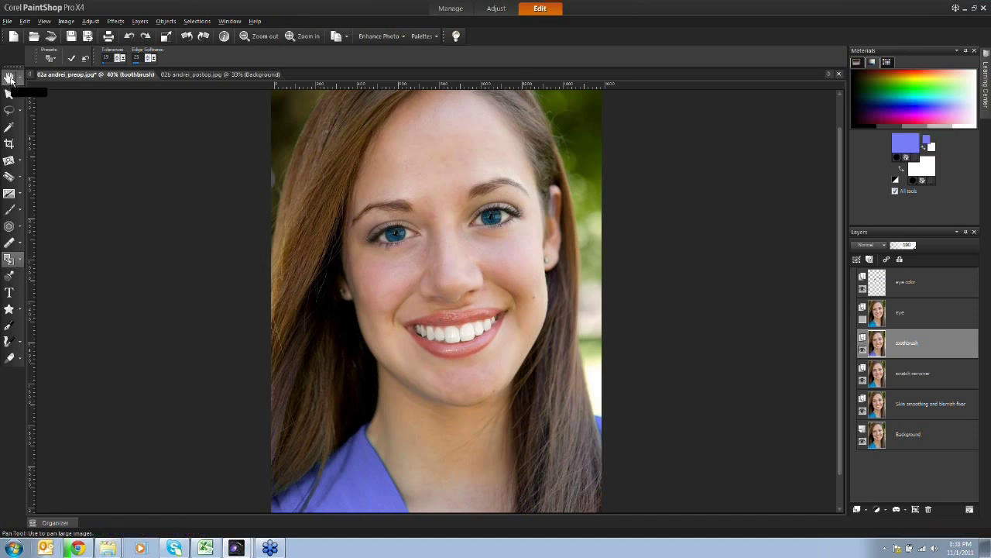
key("ctrl+z")
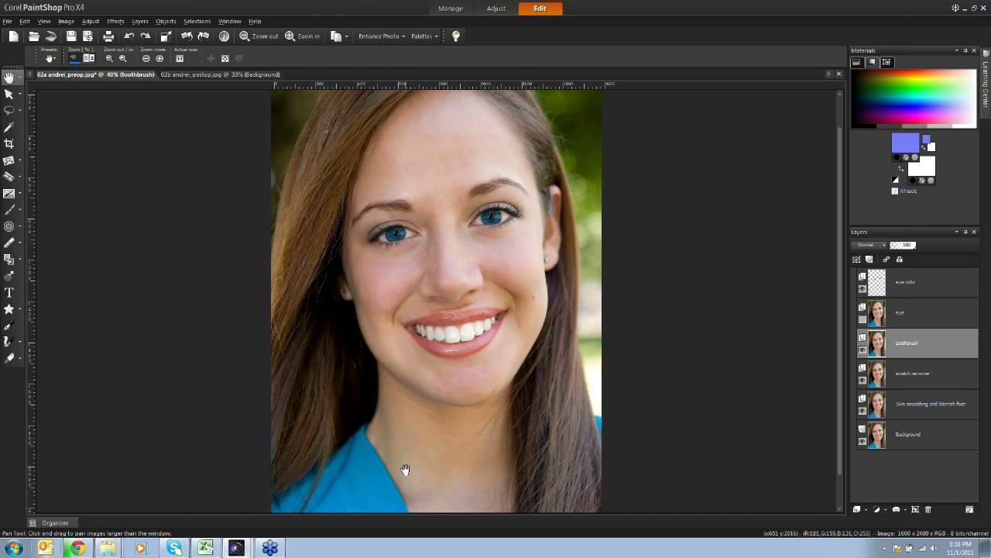
Draw a freehand selection around the shirt's large blue area beside the neck, replacing a first narrow outline.
left_click(10, 114)
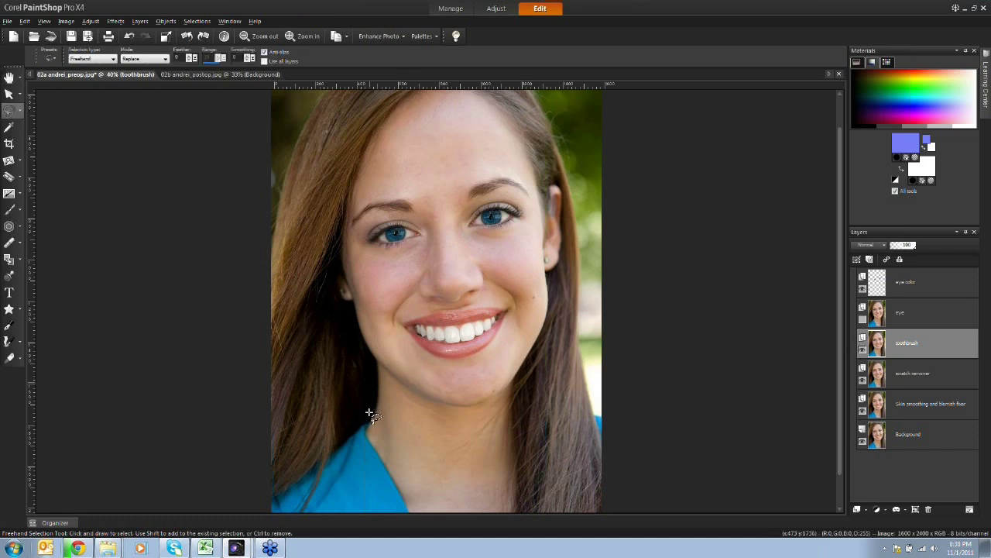
scroll(425, 513, "down", 1)
left_click_drag(425, 516, 452, 517)
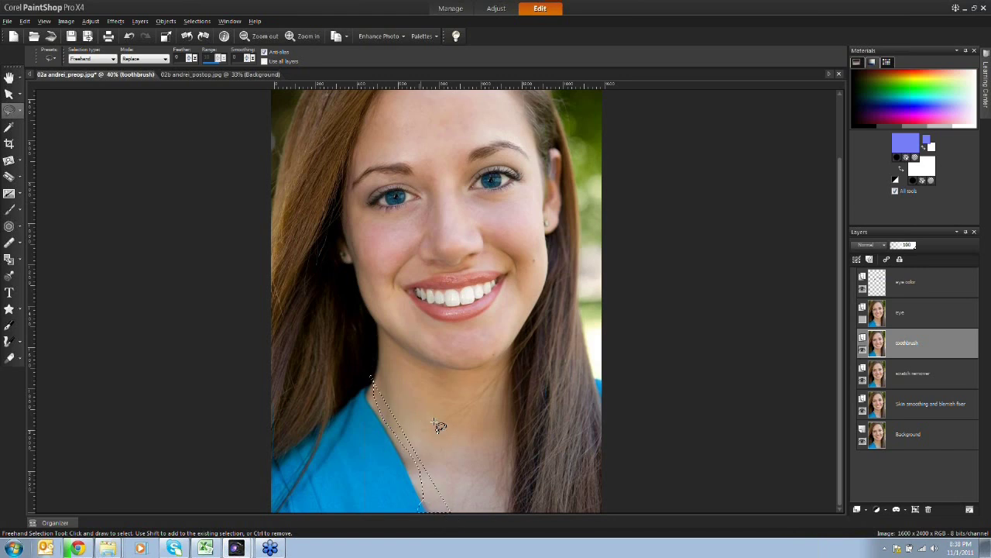
key("ctrl+d")
mouse_move(364, 380)
left_mouse_down()
mouse_move(263, 448)
mouse_move(272, 520)
mouse_move(396, 525)
mouse_move(439, 496)
mouse_move(410, 432)
mouse_move(364, 380)
left_mouse_up()
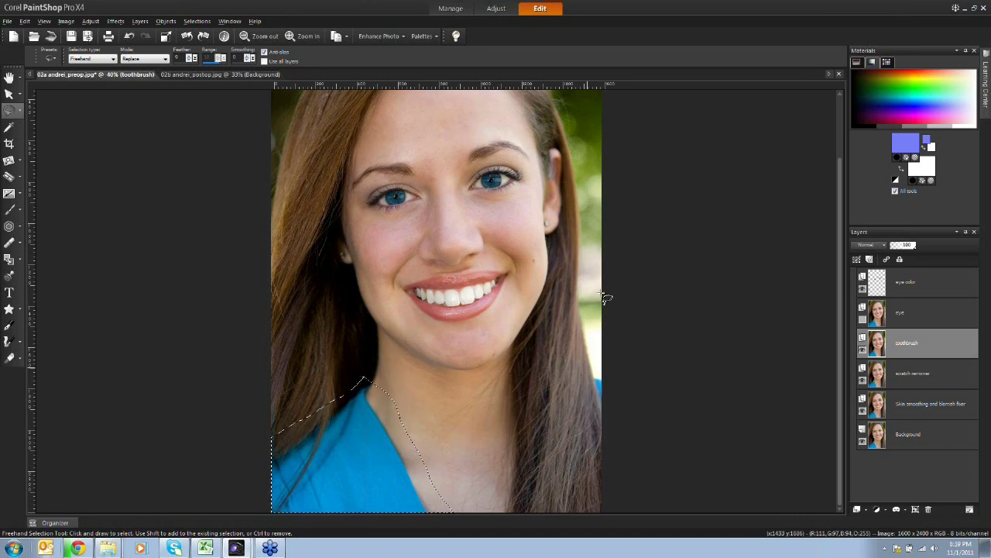
Recolour the selected shirt area with the Color Changer, trying bright yellow-green and light blue before a violet-blue.
left_click(10, 260)
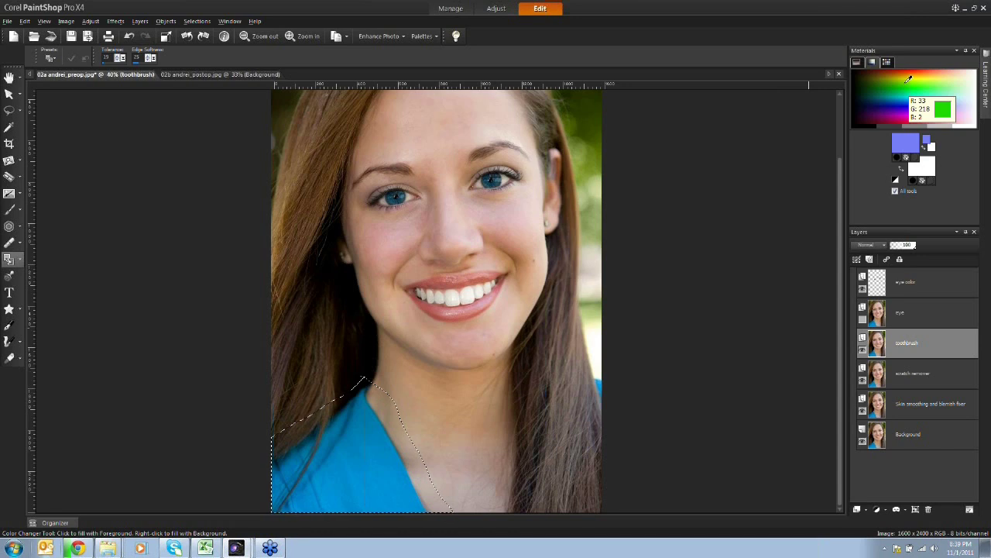
left_click(909, 87)
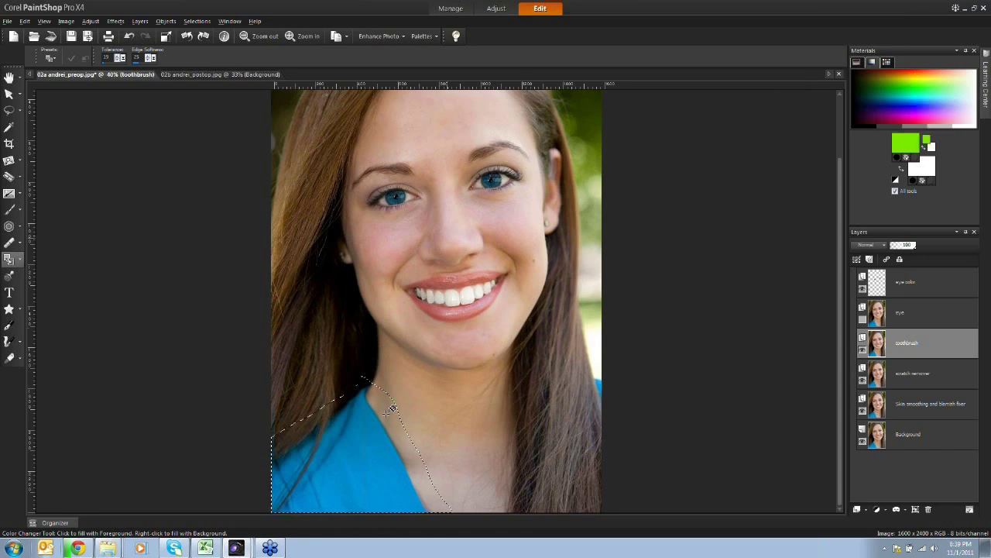
left_click(365, 447)
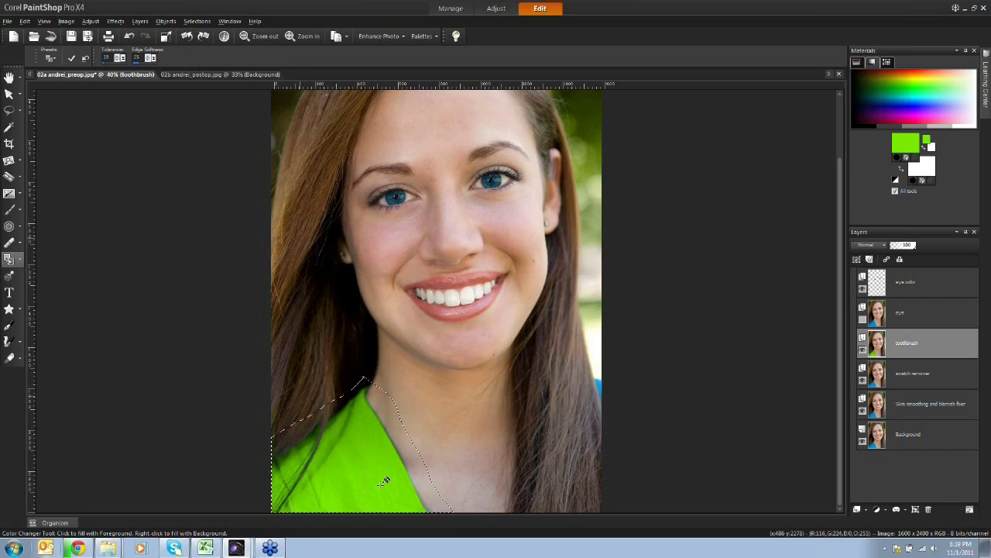
left_click(945, 103)
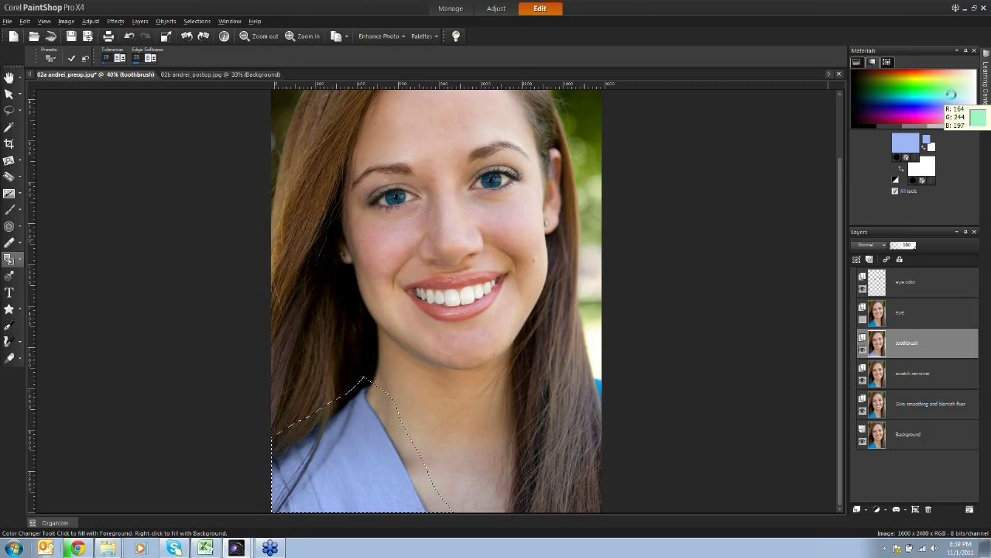
left_click(955, 101)
left_click(956, 102)
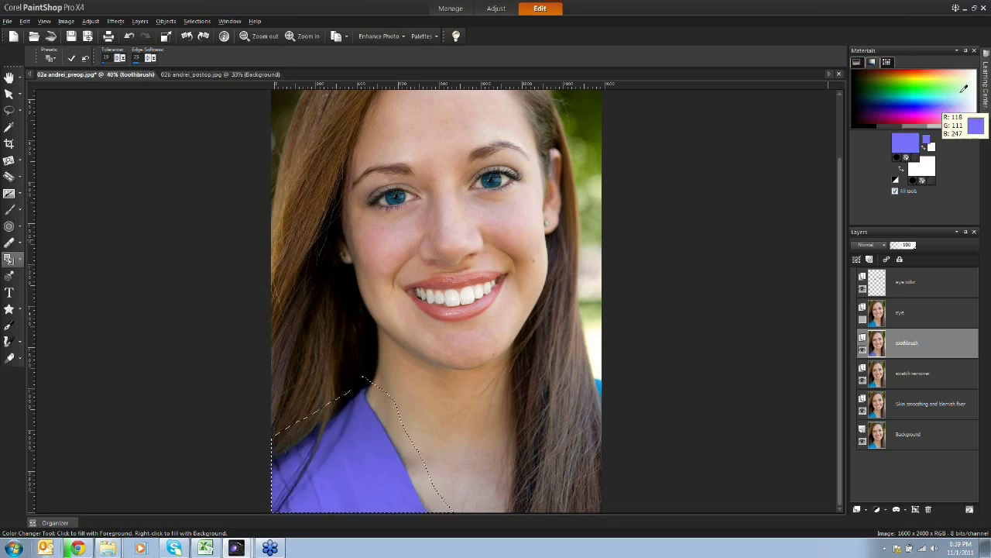
Recolour the selected shirt area with the Color Changer, trying pale mint before a stronger aqua green, and clear the selection.
left_click(958, 91)
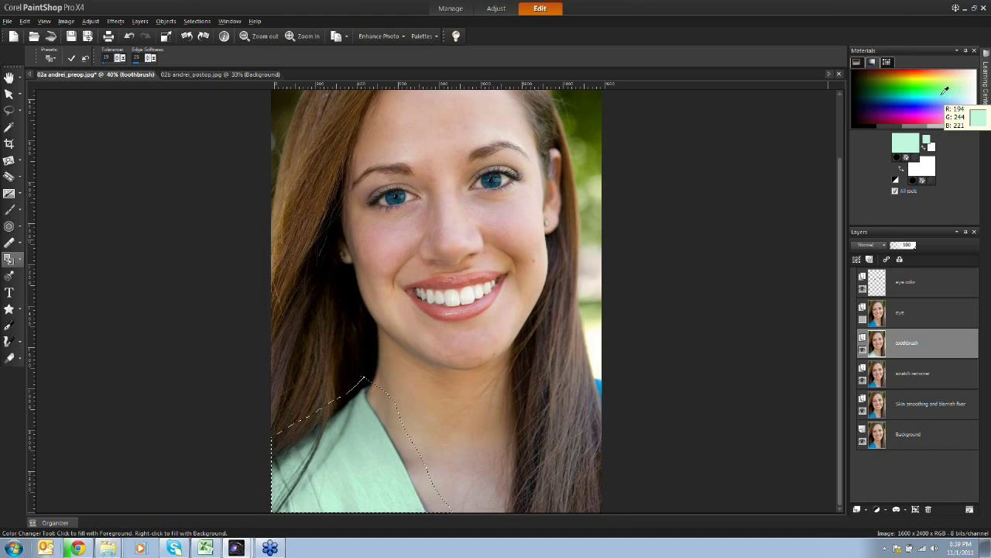
left_click(946, 89)
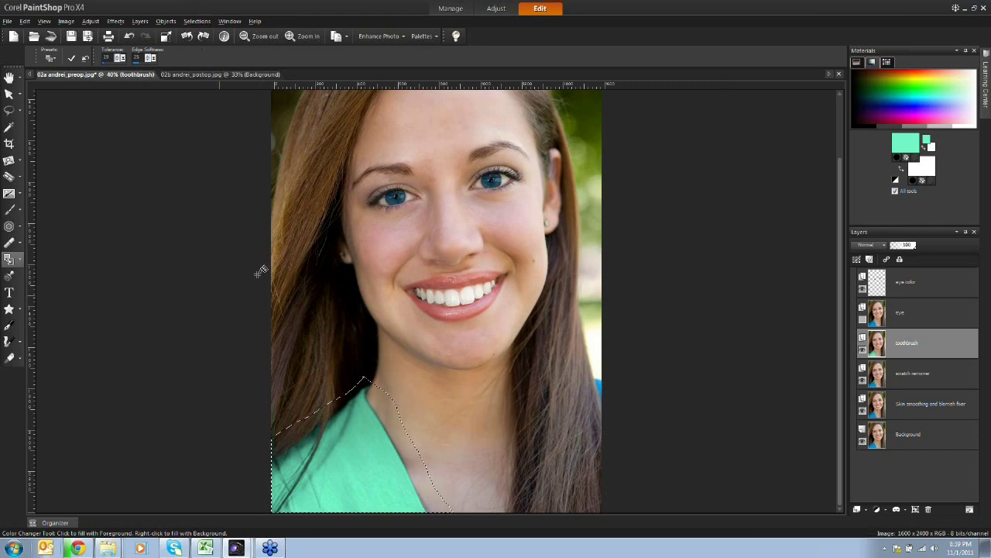
key("ctrl+d")
left_click_drag(840, 301, 840, 259)
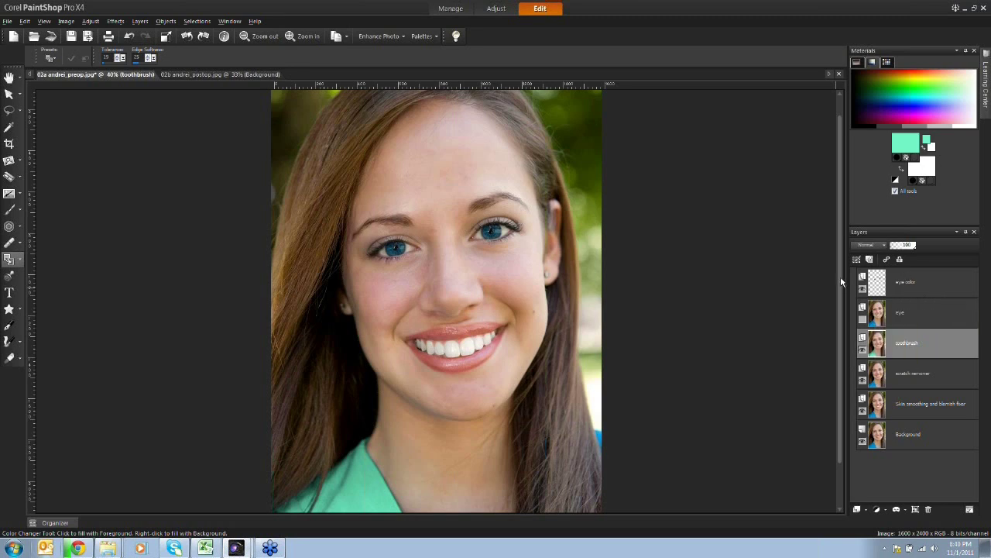
left_click_drag(841, 275, 851, 262)
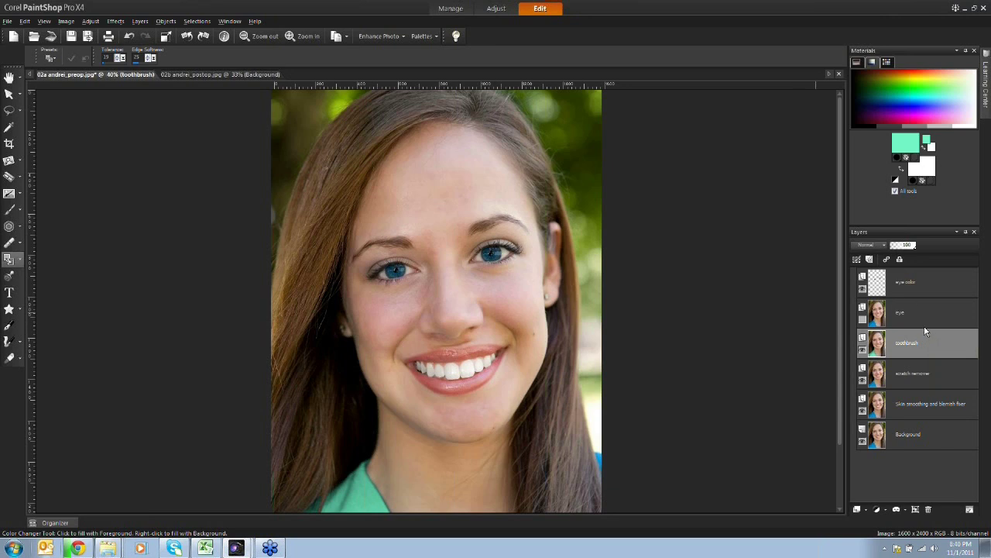
Duplicate the toothbrush layer and rename the copy "warp brushes".
mouse_move(926, 340)
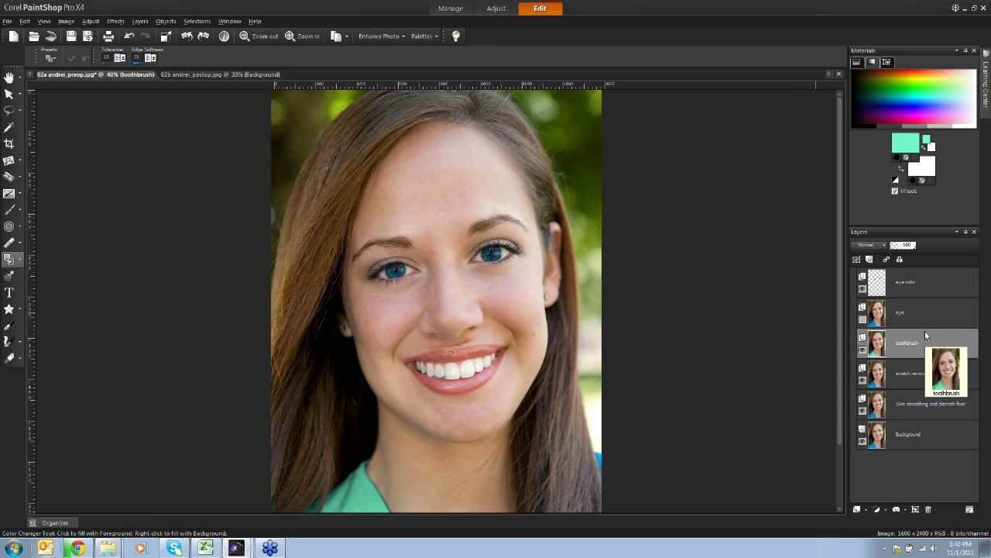
right_click(923, 334)
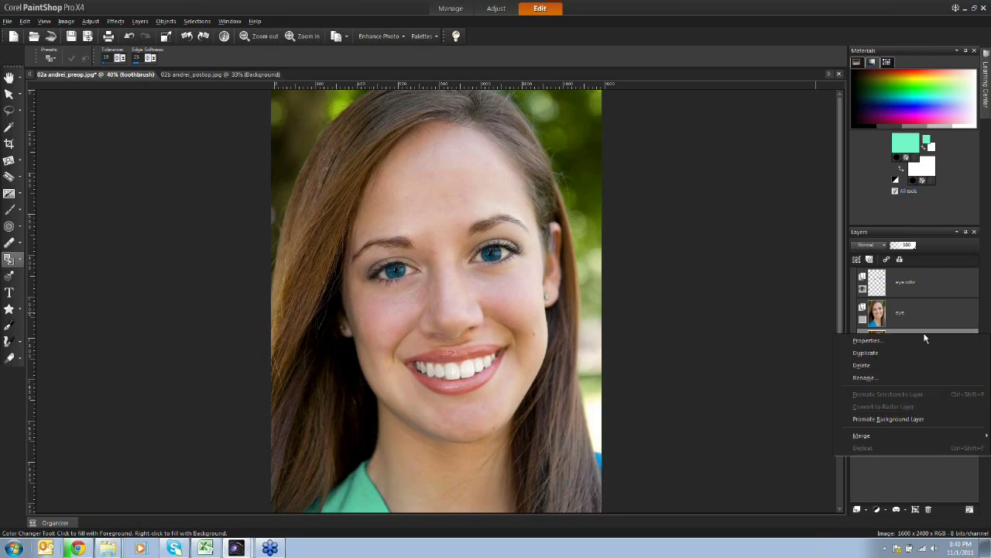
left_click(890, 353)
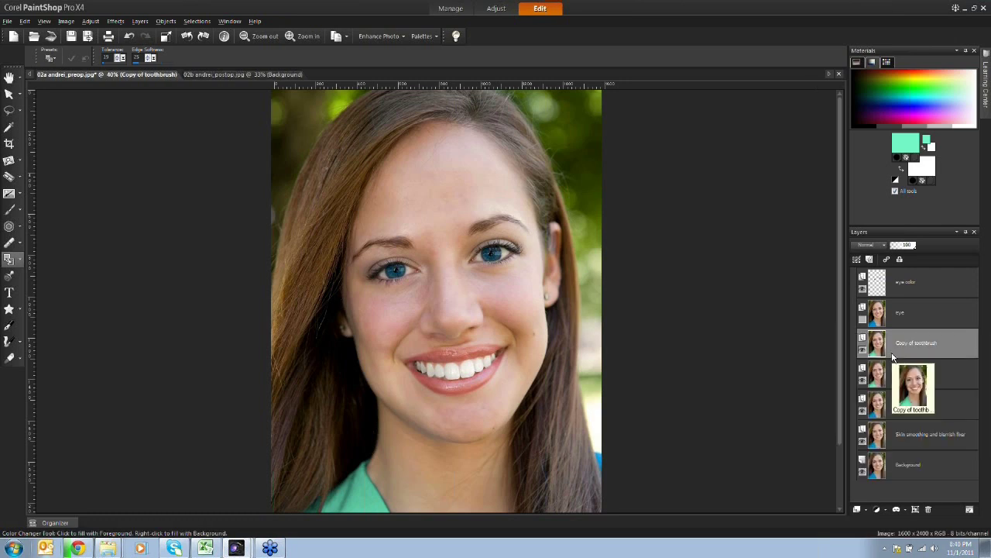
double_click(918, 344)
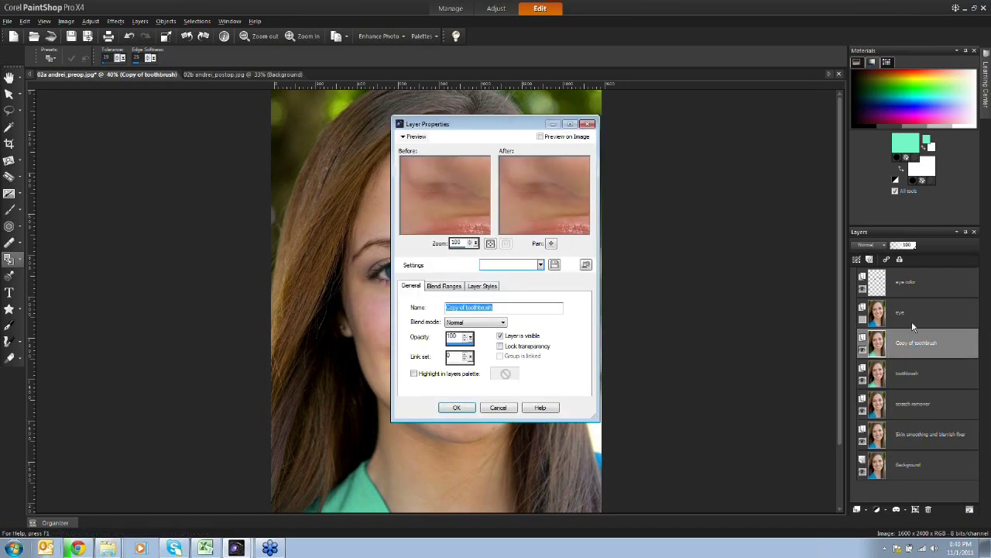
type("warp brushes")
key("Return")
mouse_move(911, 320)
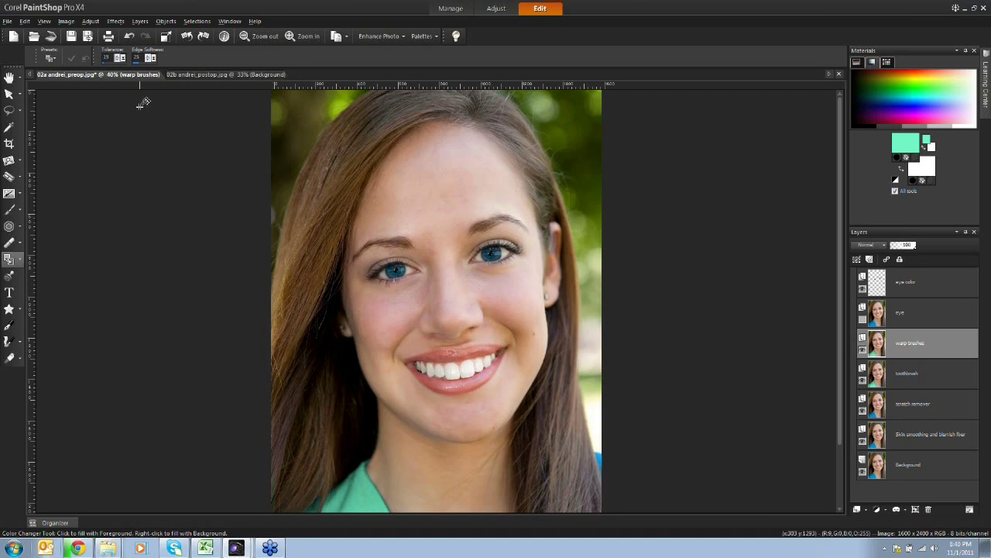
At actual size, try shifting a mesh point at the jaw edge beside the mouth with the Mesh Warp tool, and undo it.
left_click(9, 77)
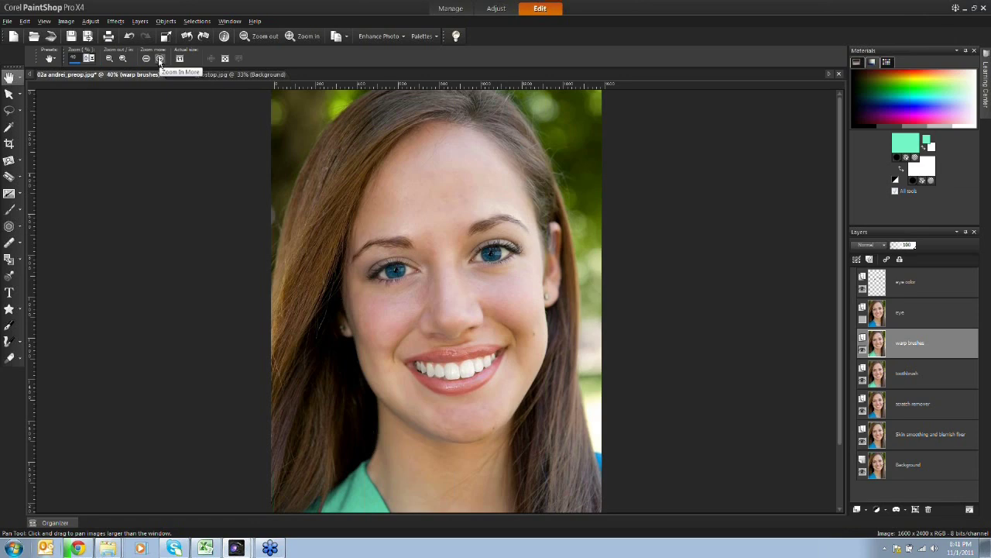
left_click(189, 58)
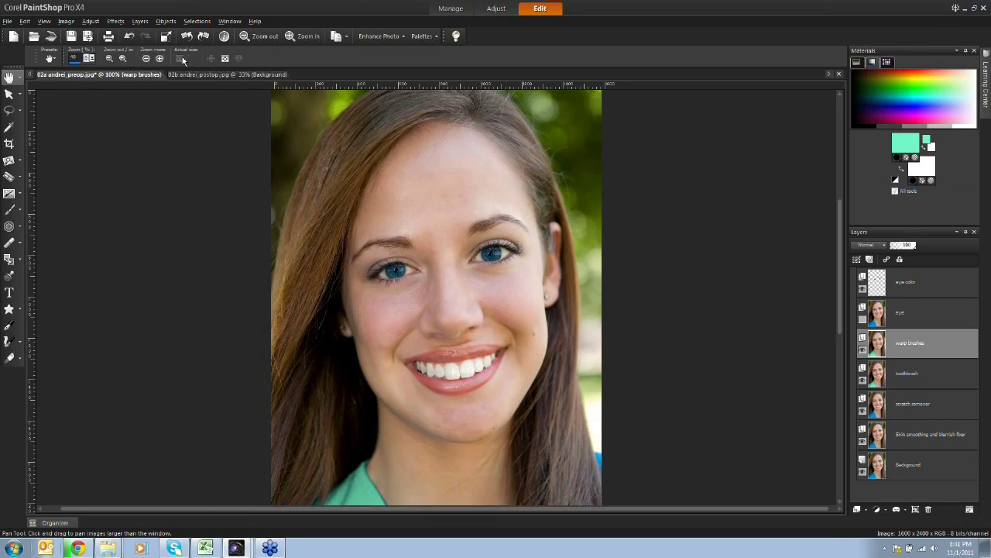
scroll(491, 356, "down", 5)
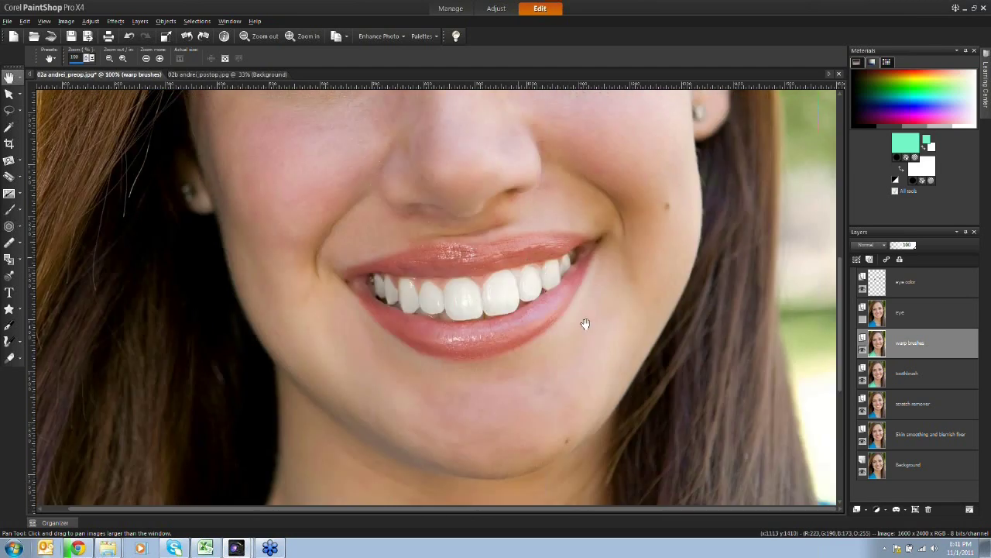
scroll(586, 325, "down", 1)
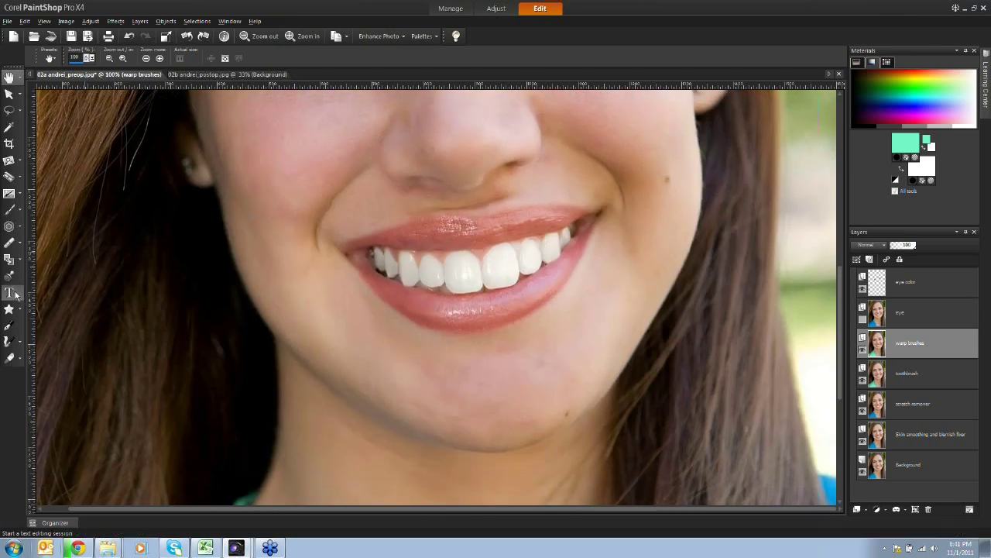
left_click(21, 343)
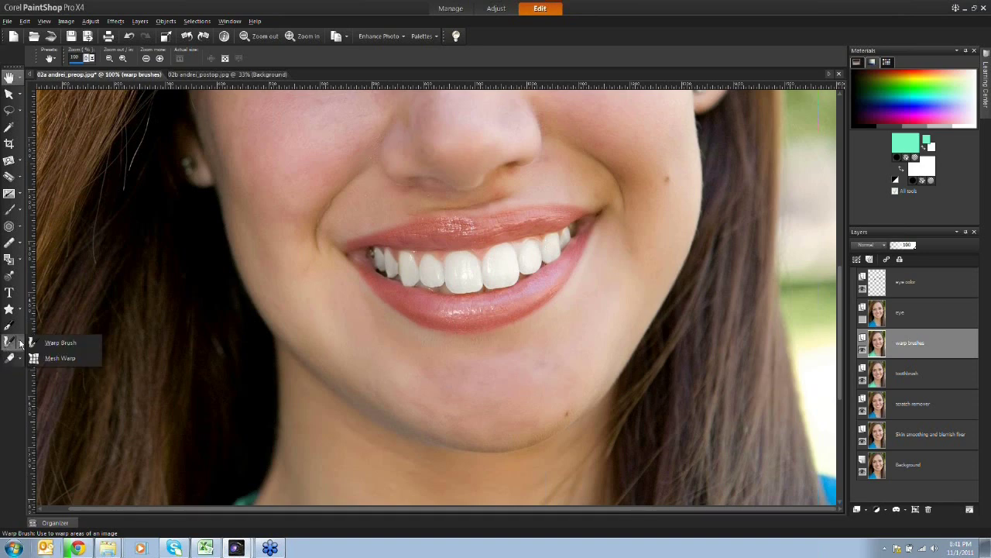
left_click(68, 358)
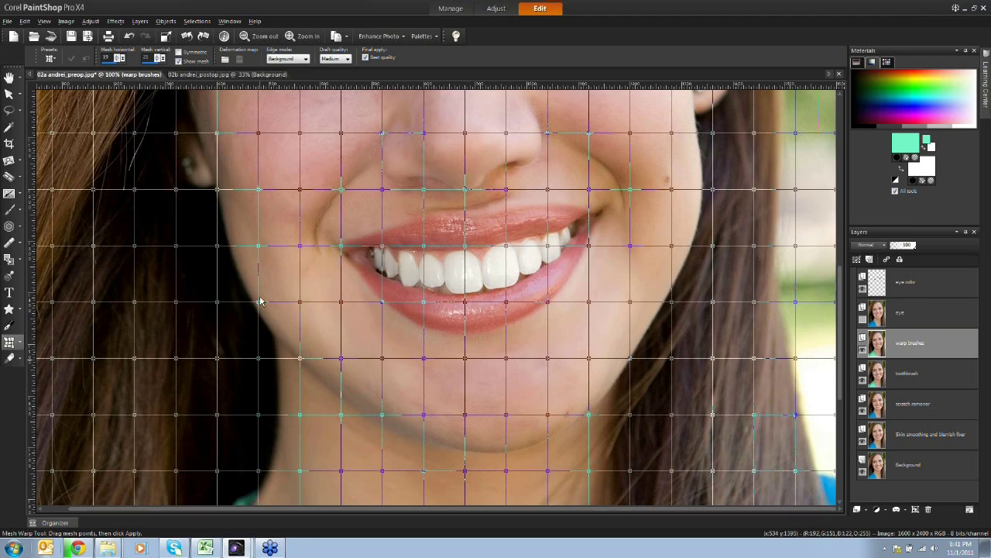
mouse_move(263, 297)
left_mouse_down()
mouse_move(267, 284)
mouse_move(256, 303)
left_mouse_up()
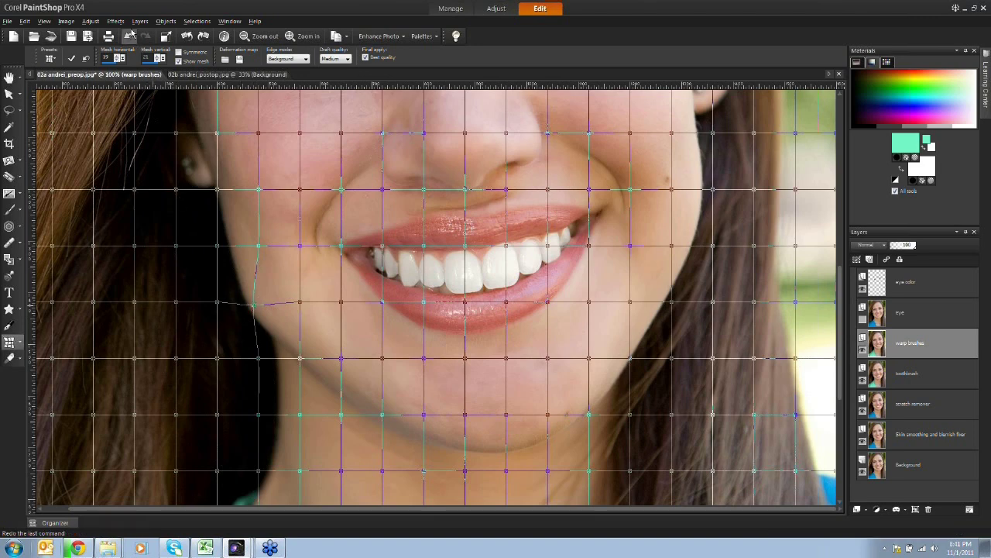
left_click(129, 36)
left_click(129, 36)
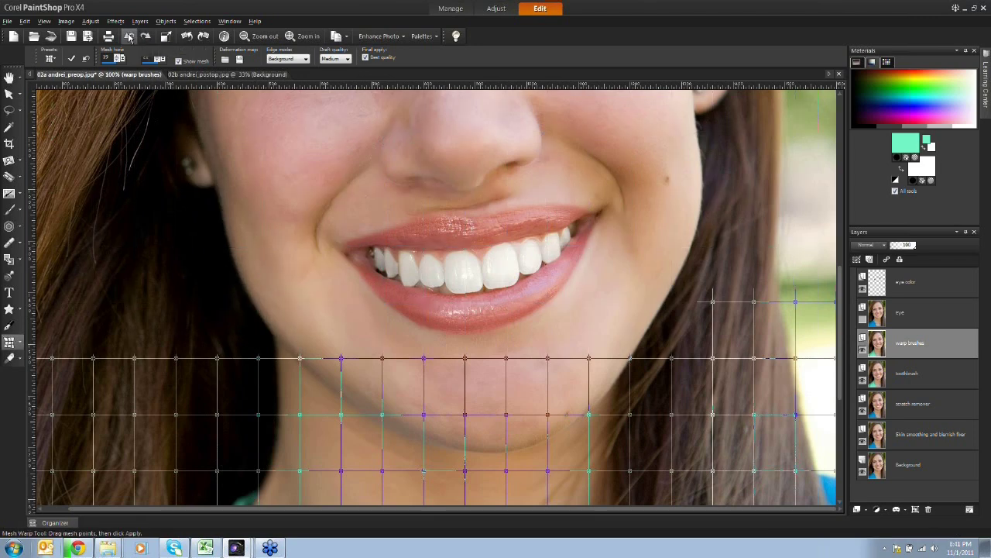
Set up the Warp Brush in Push mode with size 297 and strength 22, testing strokes along the jaw edge.
left_click(21, 346)
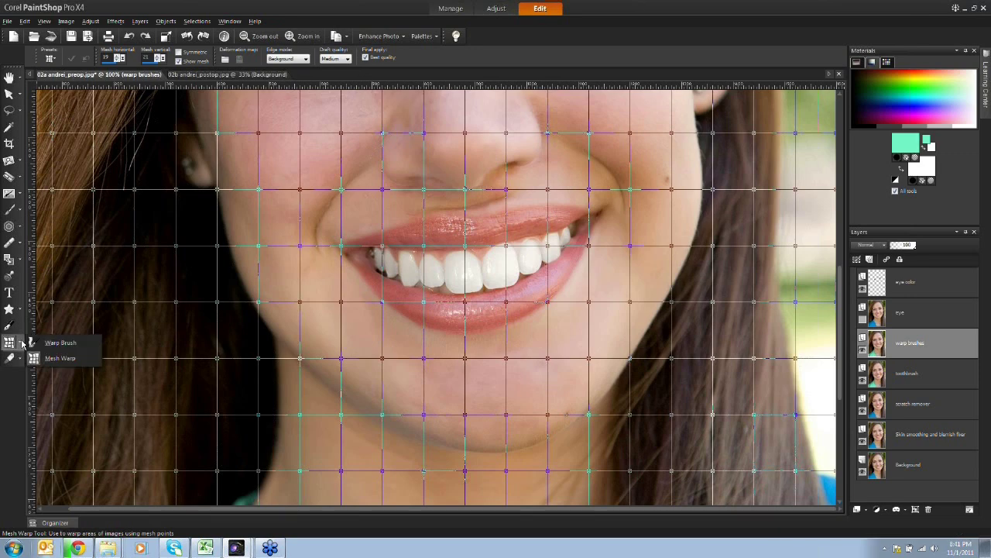
left_click(65, 345)
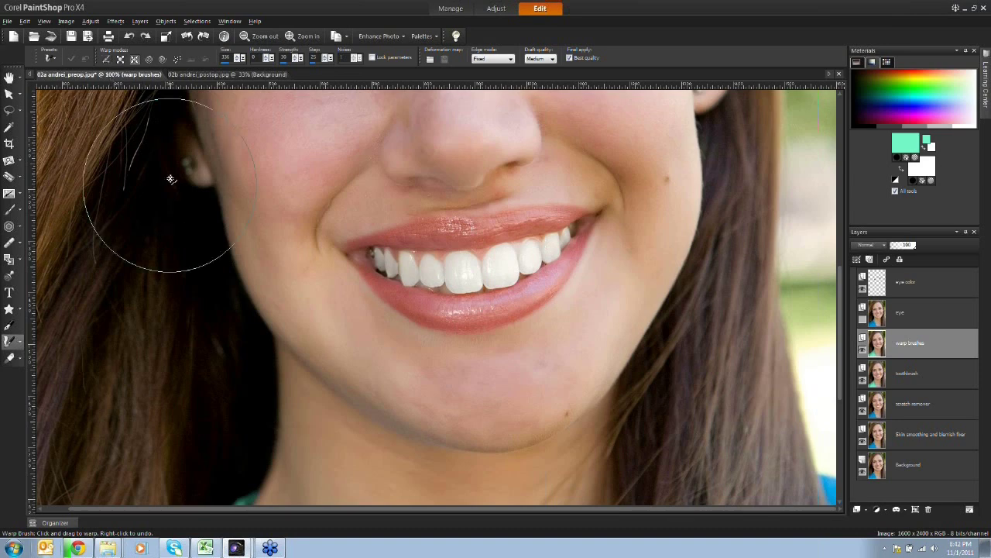
left_click(106, 60)
mouse_move(196, 306)
left_mouse_down()
mouse_move(230, 315)
mouse_move(285, 301)
mouse_move(212, 332)
mouse_move(286, 299)
mouse_move(245, 320)
mouse_move(270, 245)
left_mouse_up()
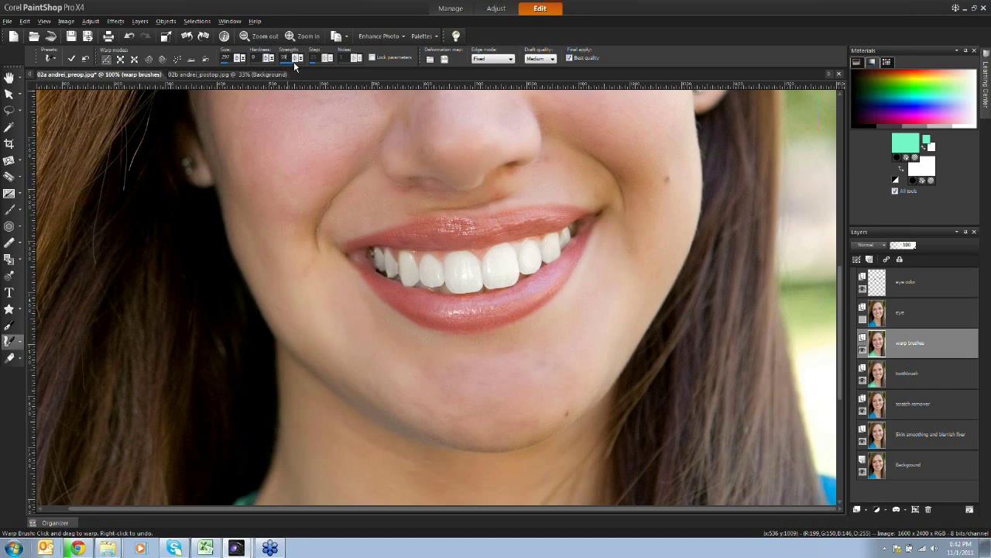
left_click(301, 55)
mouse_move(232, 301)
left_mouse_down()
mouse_move(278, 284)
mouse_move(228, 314)
mouse_move(290, 287)
mouse_move(248, 312)
mouse_move(293, 298)
mouse_move(254, 318)
left_mouse_up()
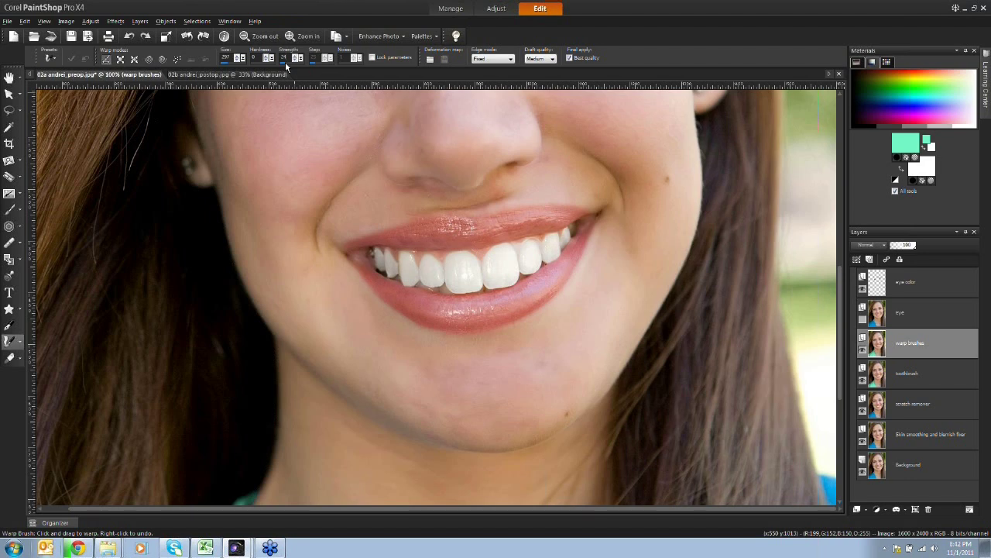
mouse_move(277, 303)
left_mouse_down()
mouse_move(254, 277)
mouse_move(278, 291)
left_mouse_up()
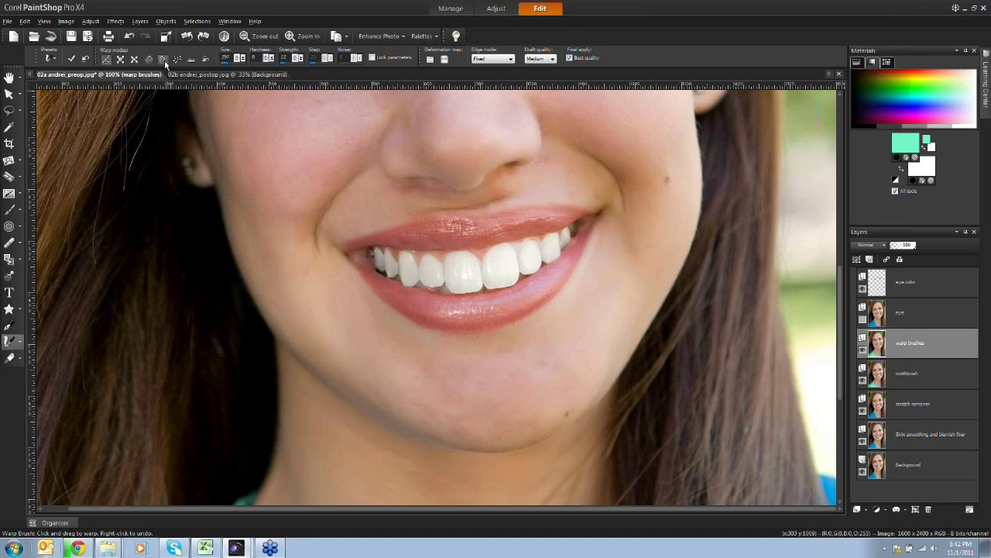
Try the Warp Brush's Right Twirl mode across the jaw and lower lip at size 258 and strength 100, and undo the stroke.
left_click(150, 61)
mouse_move(184, 246)
left_mouse_down()
mouse_move(176, 333)
mouse_move(203, 358)
mouse_move(233, 278)
mouse_move(196, 333)
mouse_move(296, 342)
mouse_move(286, 299)
mouse_move(331, 368)
mouse_move(389, 355)
mouse_move(410, 416)
mouse_move(479, 387)
mouse_move(473, 434)
mouse_move(527, 385)
mouse_move(553, 426)
mouse_move(540, 400)
mouse_move(594, 355)
mouse_move(618, 359)
mouse_move(609, 334)
left_mouse_up()
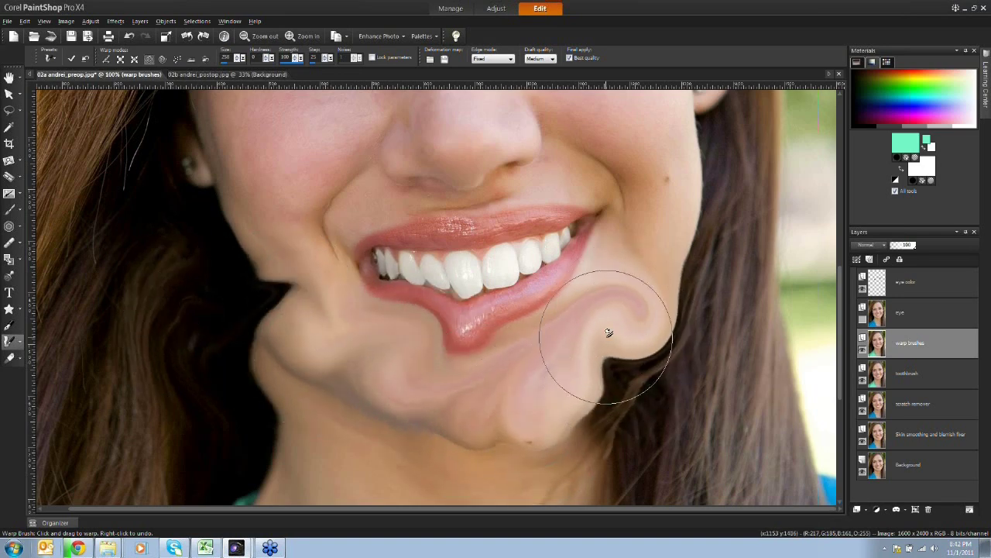
right_click(609, 333)
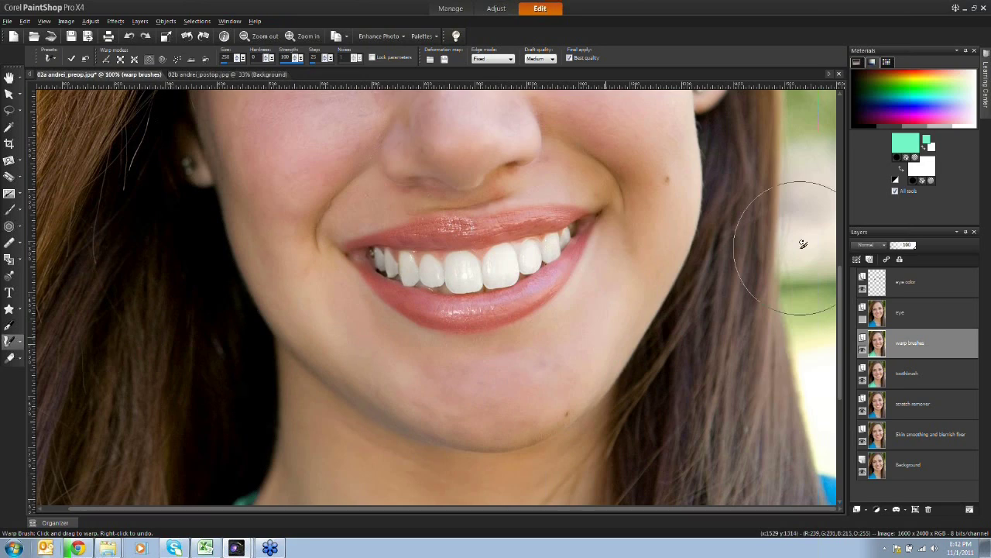
Push the cheek edge beside the mole slightly inward using the Warp Brush's Push mode at size 297 and strength 22.
mouse_move(842, 300)
left_mouse_down()
mouse_move(833, 231)
mouse_move(832, 275)
mouse_move(831, 266)
left_mouse_up()
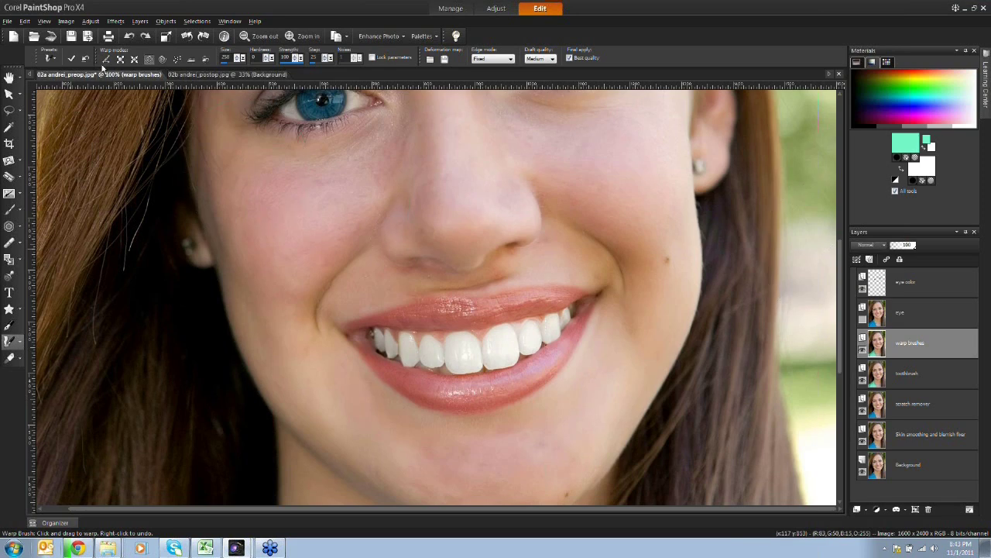
left_click(106, 61)
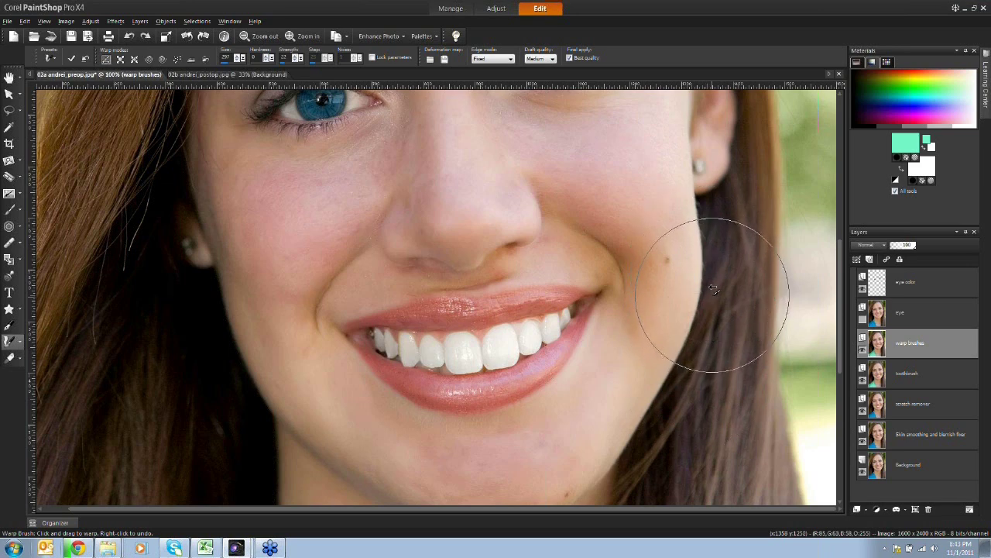
left_click_drag(707, 277, 698, 257)
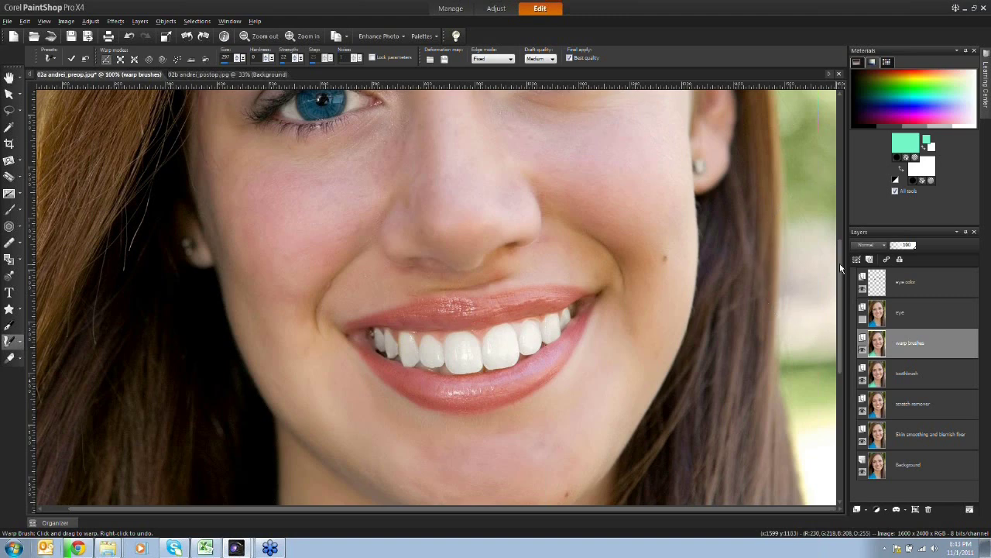
scroll(838, 260, "down", 3)
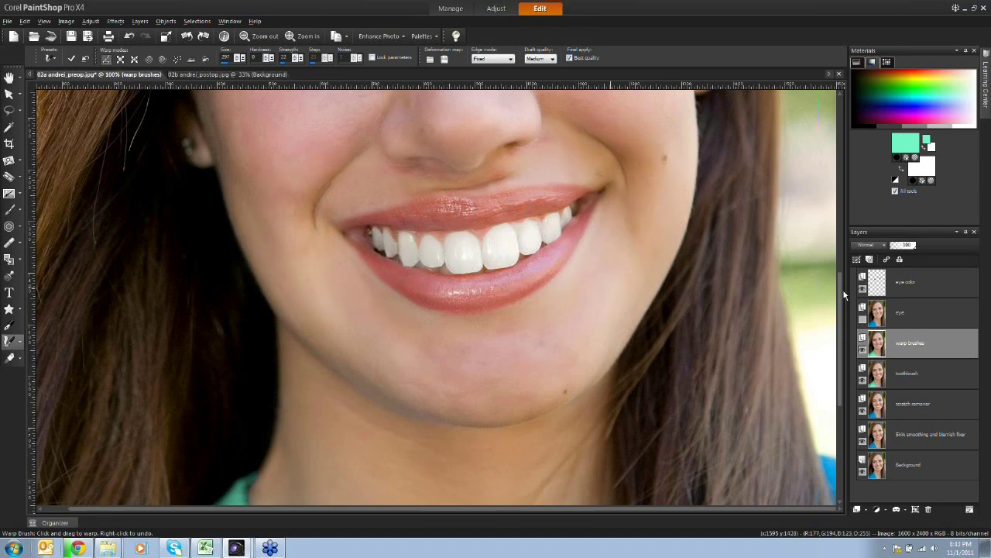
scroll(837, 284, "up", 5)
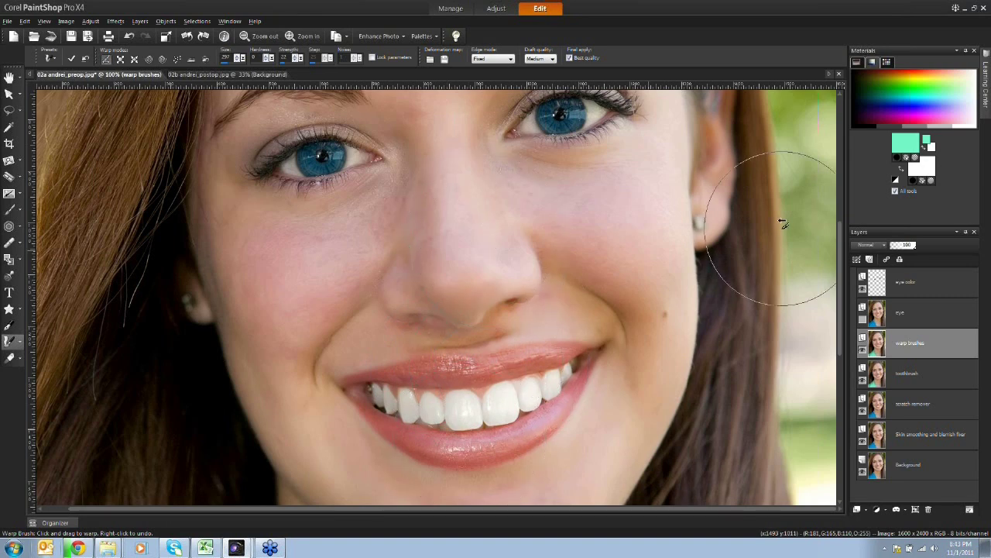
Slim the nose slightly with the Warp Brush's Contract mode at size 336 and strength 30.
left_click_drag(838, 244, 839, 202)
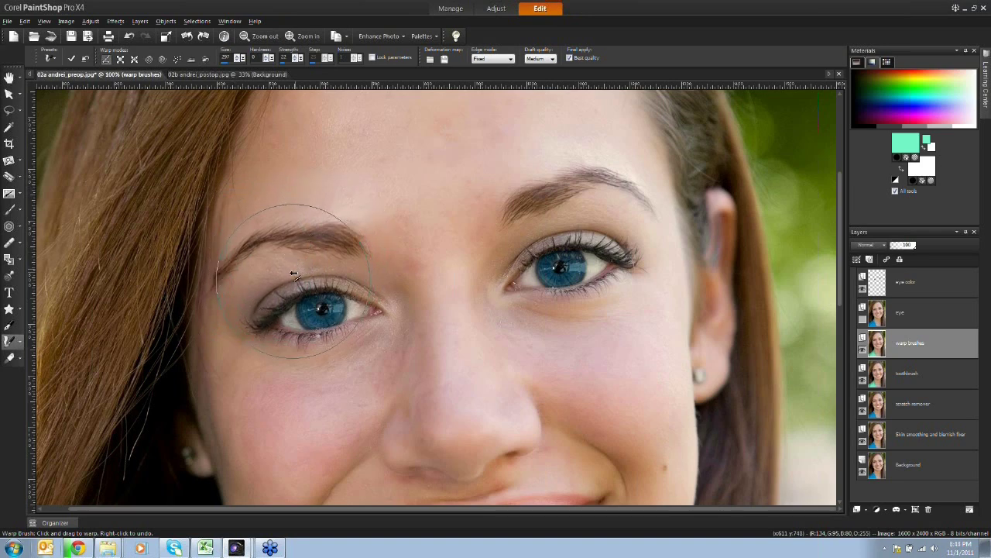
left_click_drag(840, 281, 841, 333)
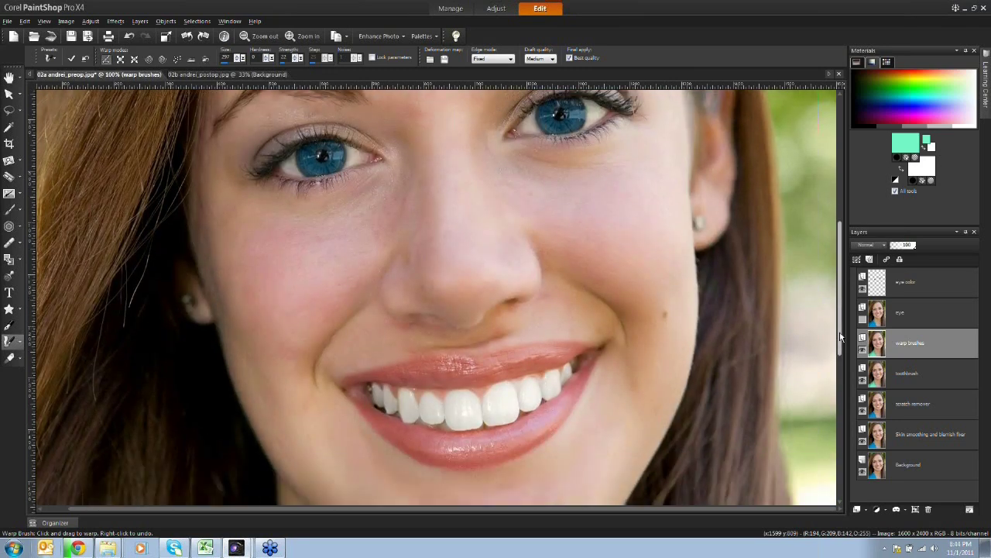
left_click(134, 60)
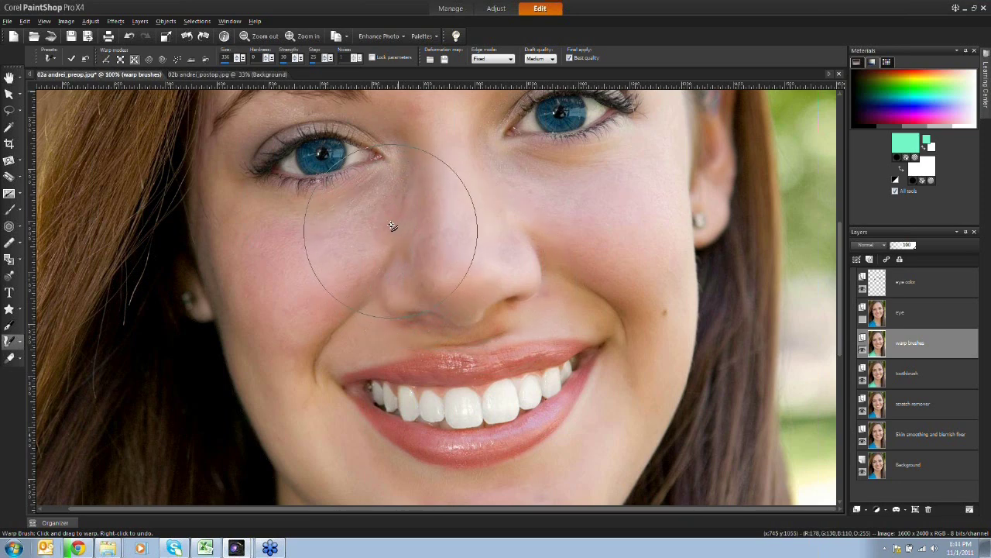
mouse_move(446, 272)
left_mouse_down()
mouse_move(471, 249)
mouse_move(452, 200)
mouse_move(459, 278)
left_mouse_up()
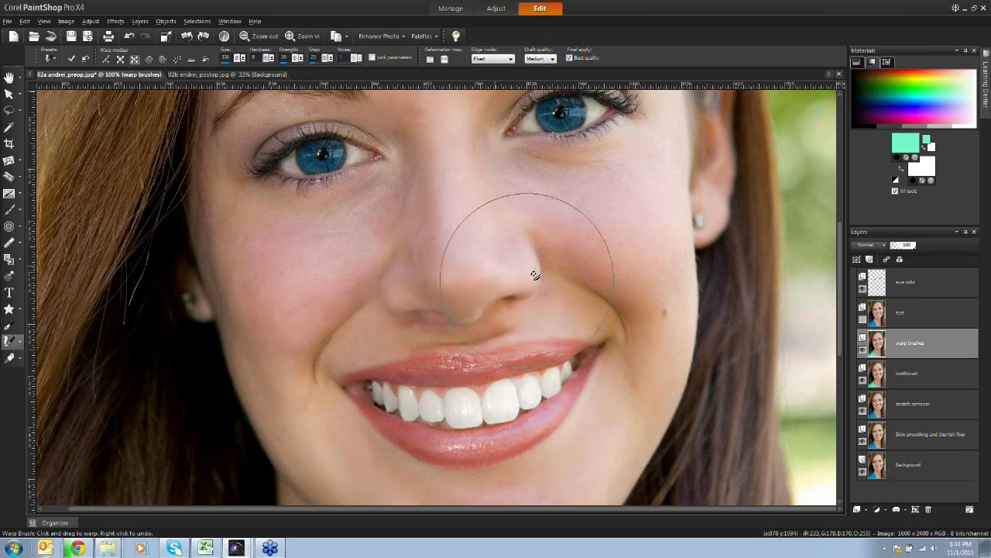
scroll(842, 306, "down", 4)
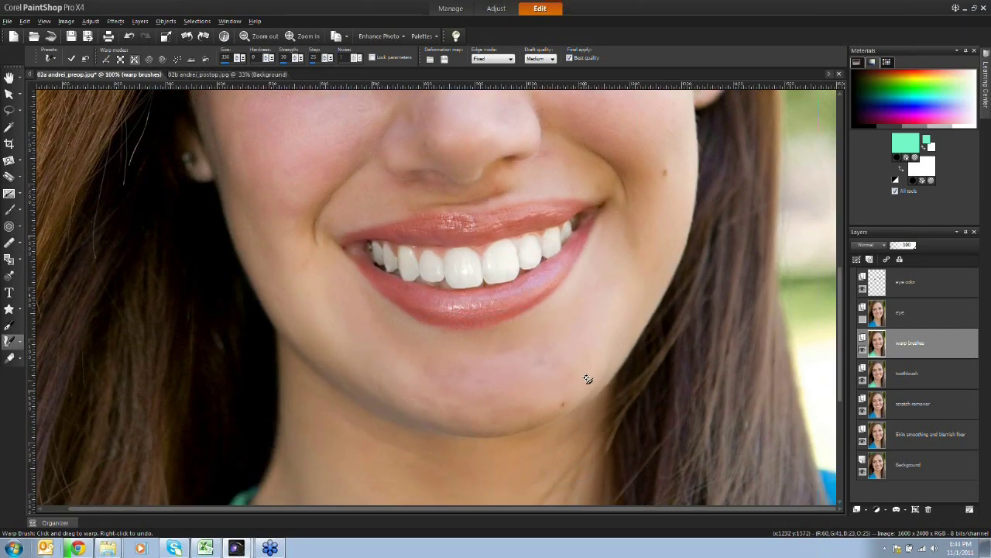
mouse_move(839, 277)
left_mouse_down()
mouse_move(838, 312)
mouse_move(827, 191)
left_mouse_up()
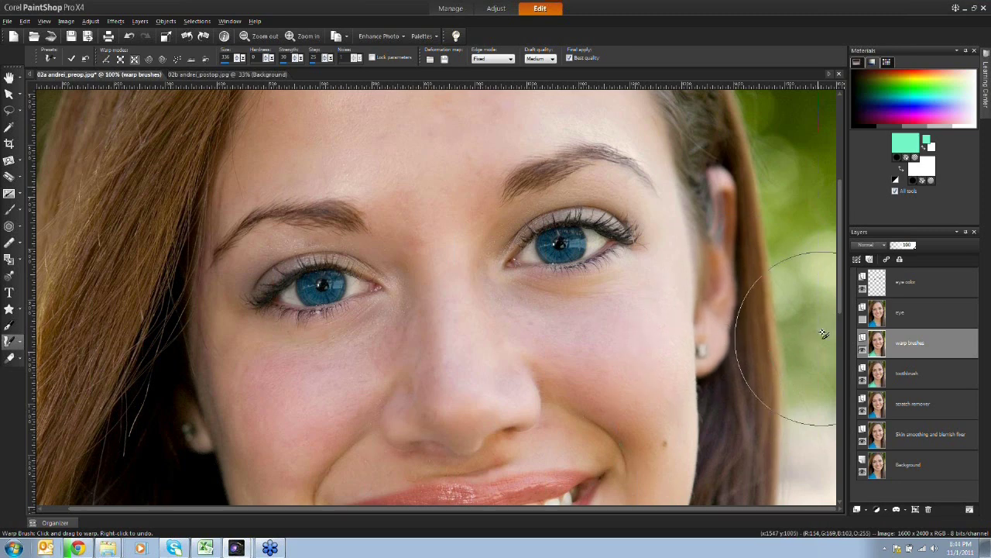
left_click_drag(841, 304, 840, 305)
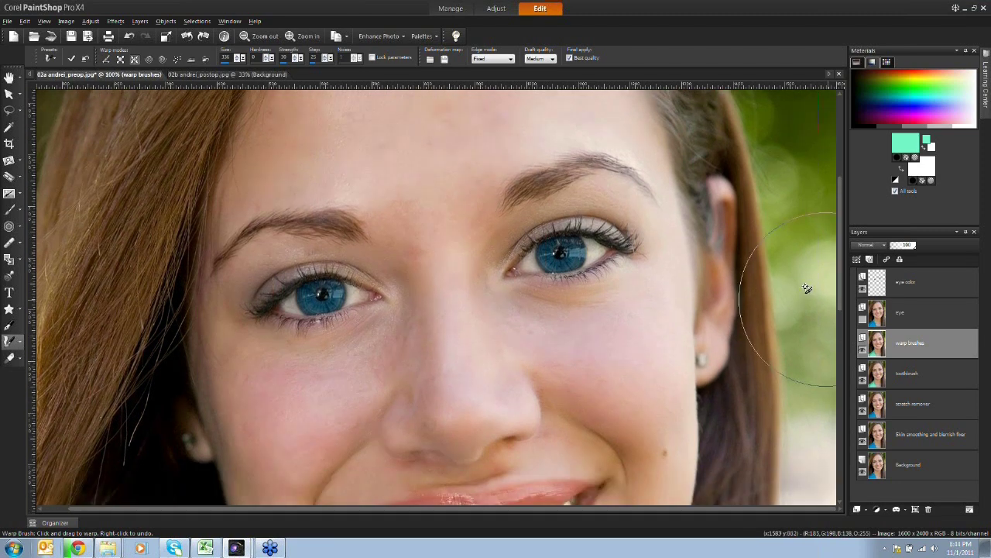
left_click(120, 58)
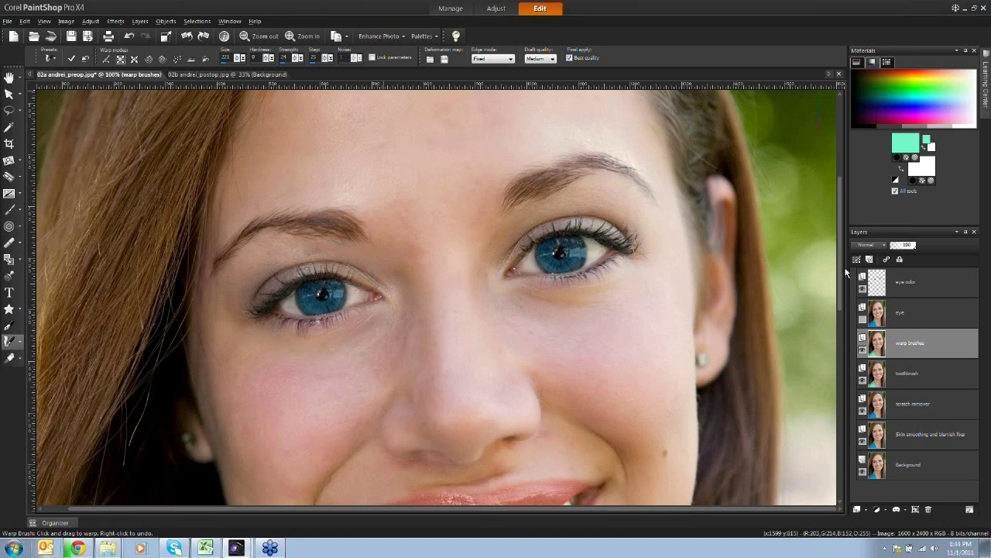
scroll(840, 262, "down", 3)
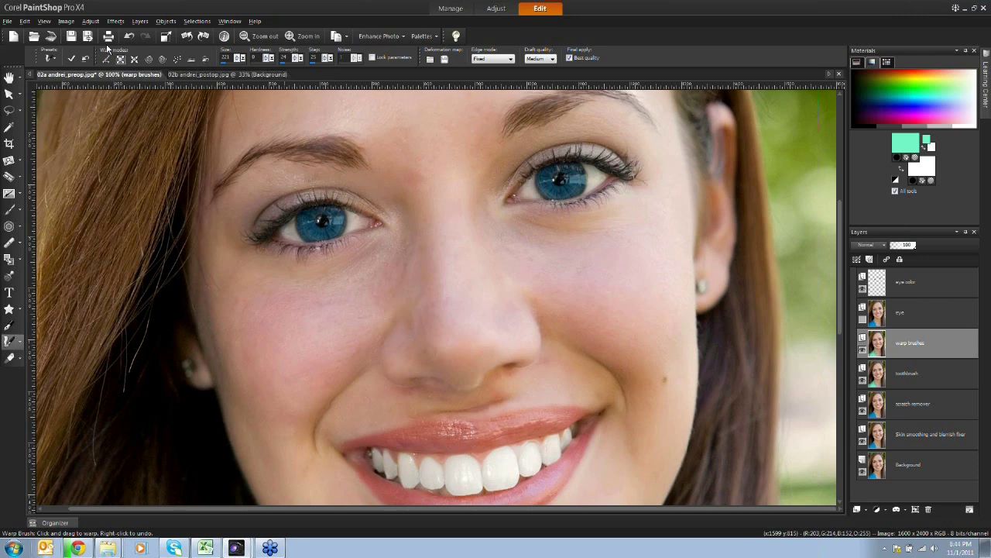
Duplicate the Background layer and move the copy above the eye color layer, with the whole portrait fitted in the window.
left_click(9, 78)
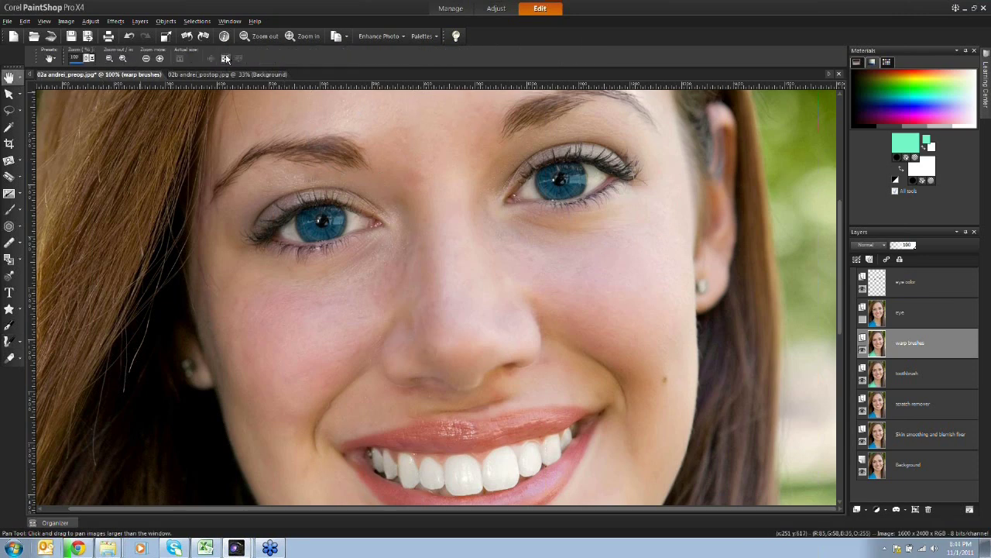
left_click(226, 59)
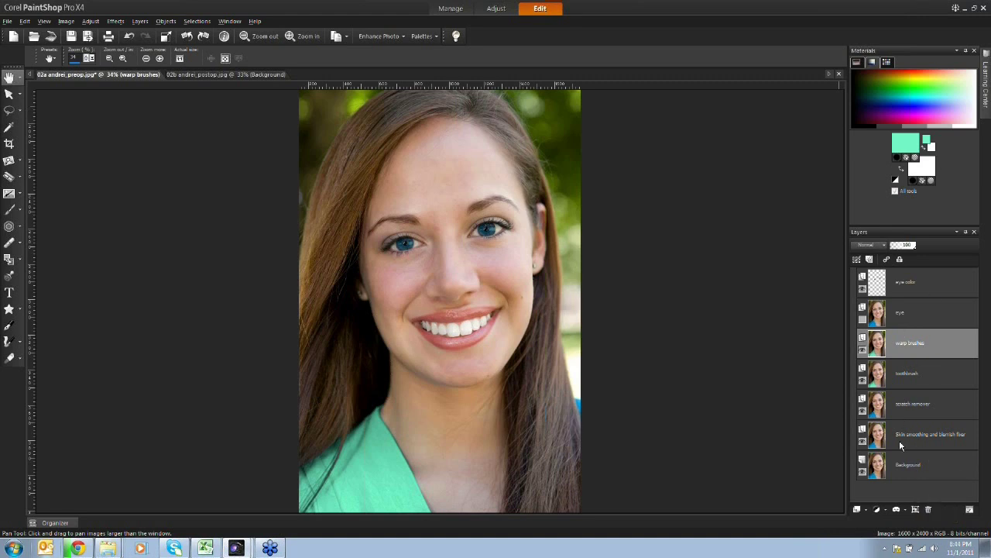
mouse_move(908, 461)
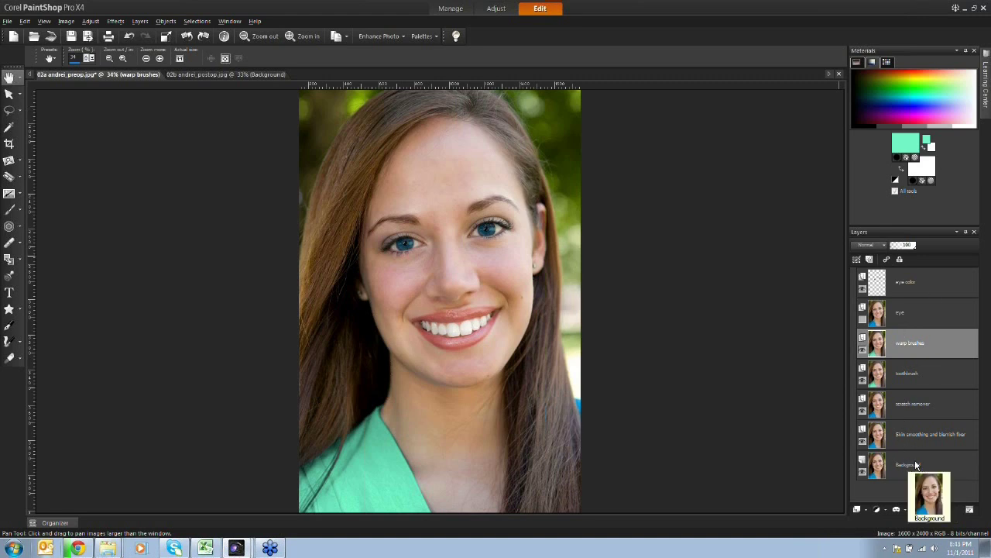
left_click(913, 462)
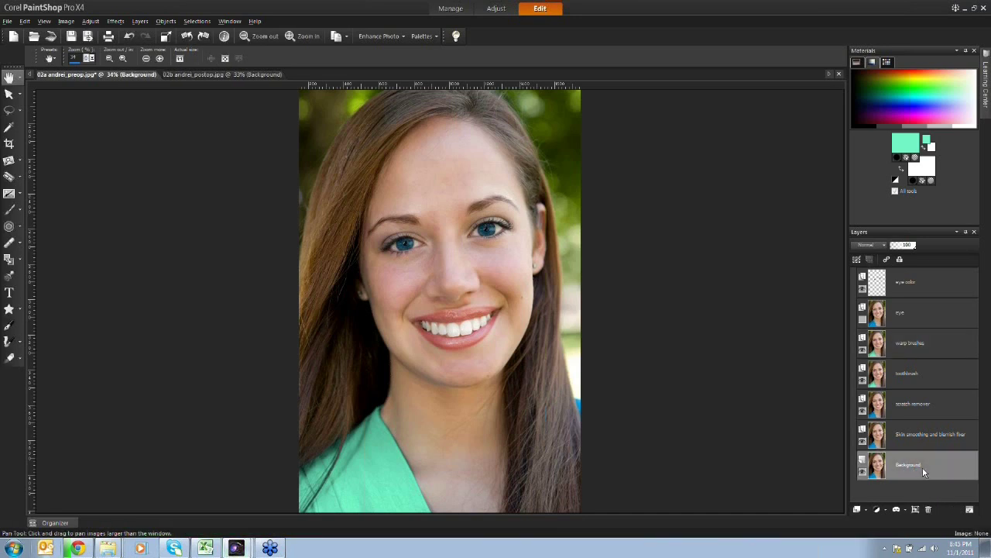
right_click(923, 469)
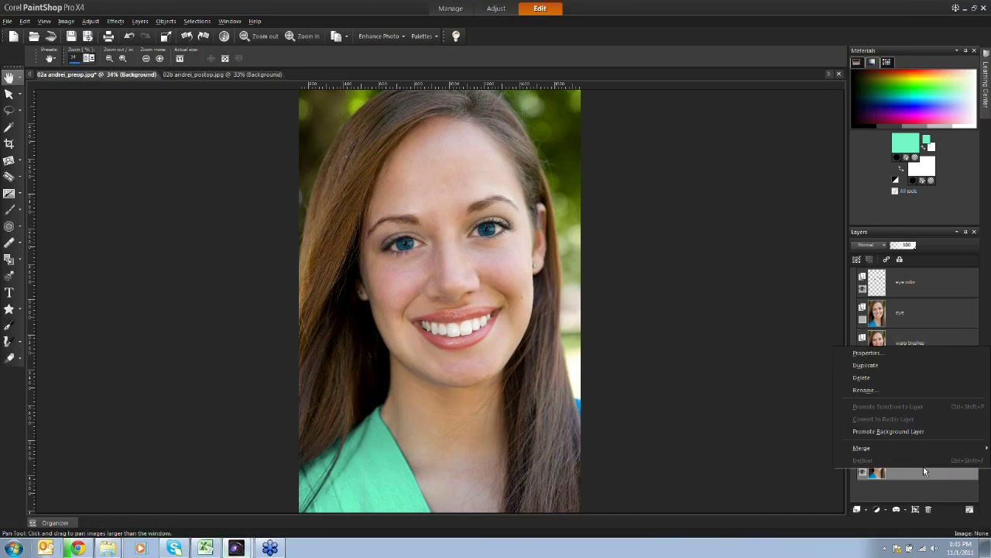
left_click(880, 365)
left_click_drag(922, 468, 910, 283)
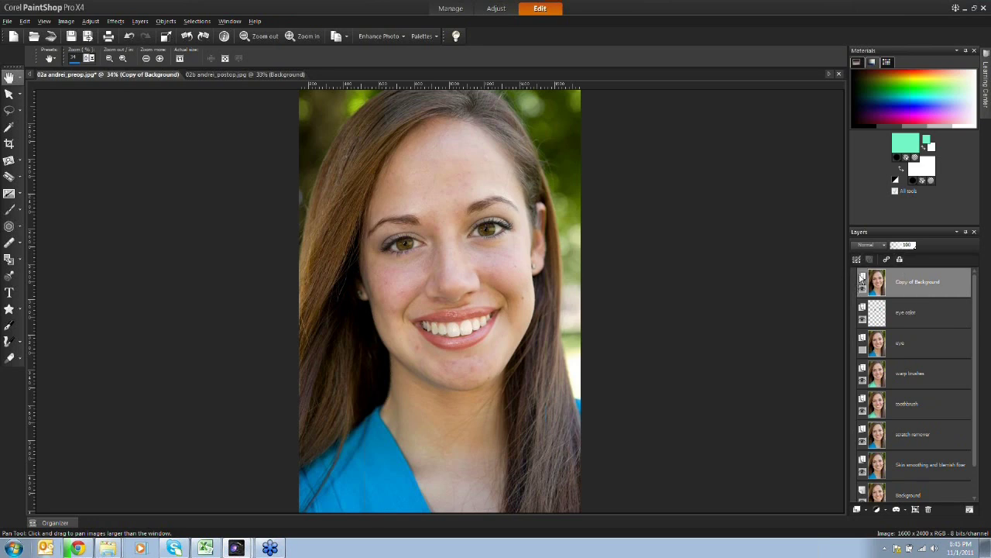
Compare the original with the retouched portrait by switching the topmost background copy's visibility off and on.
mouse_move(857, 285)
left_click(863, 289)
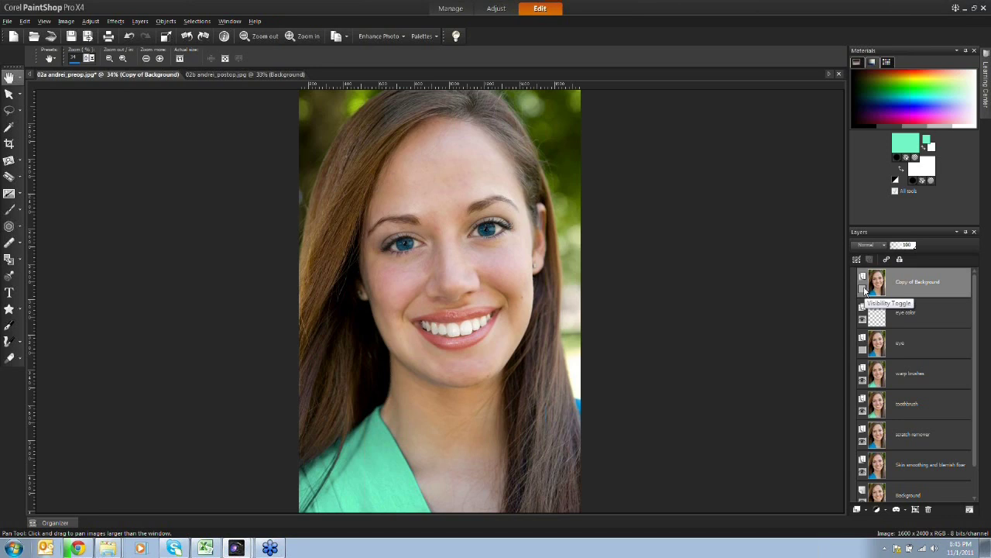
left_click(863, 289)
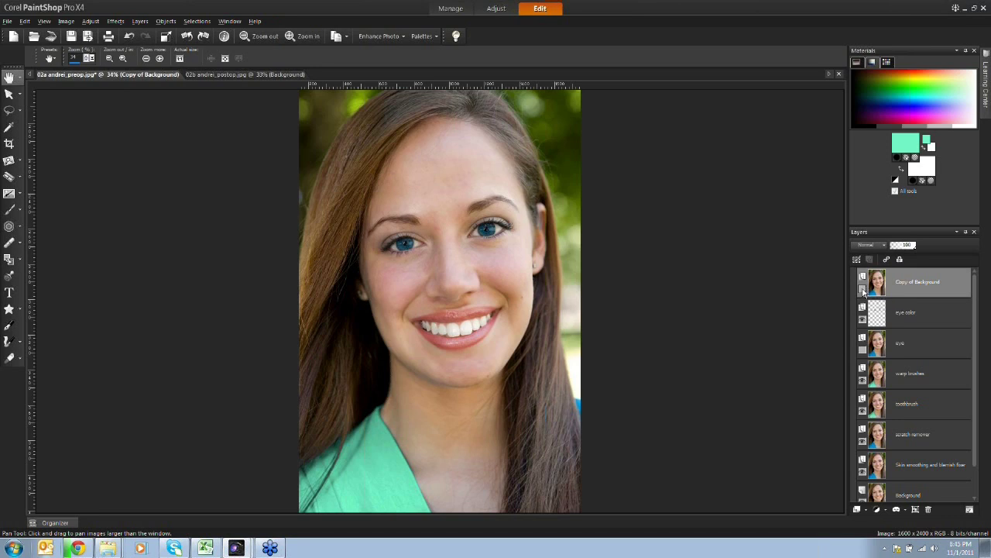
left_click(863, 288)
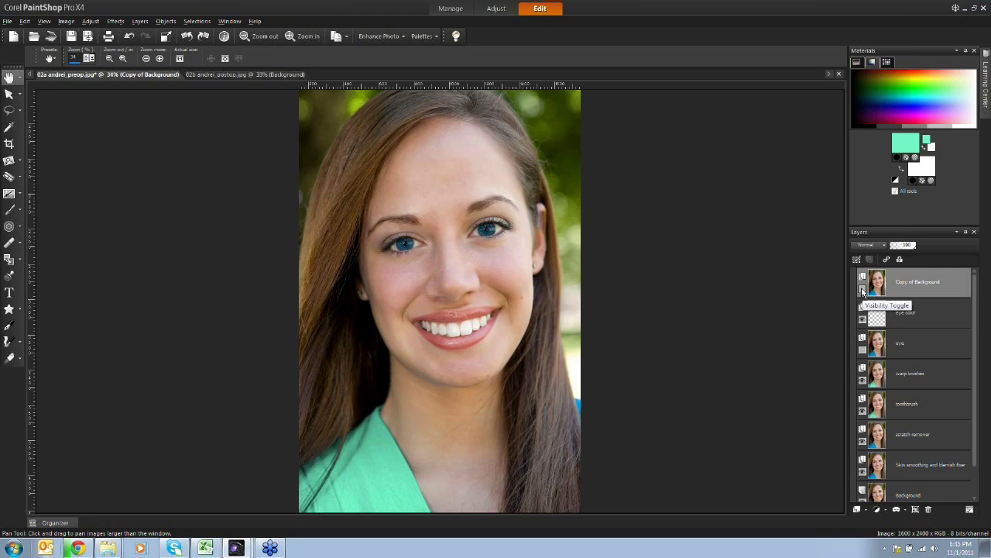
left_click(863, 289)
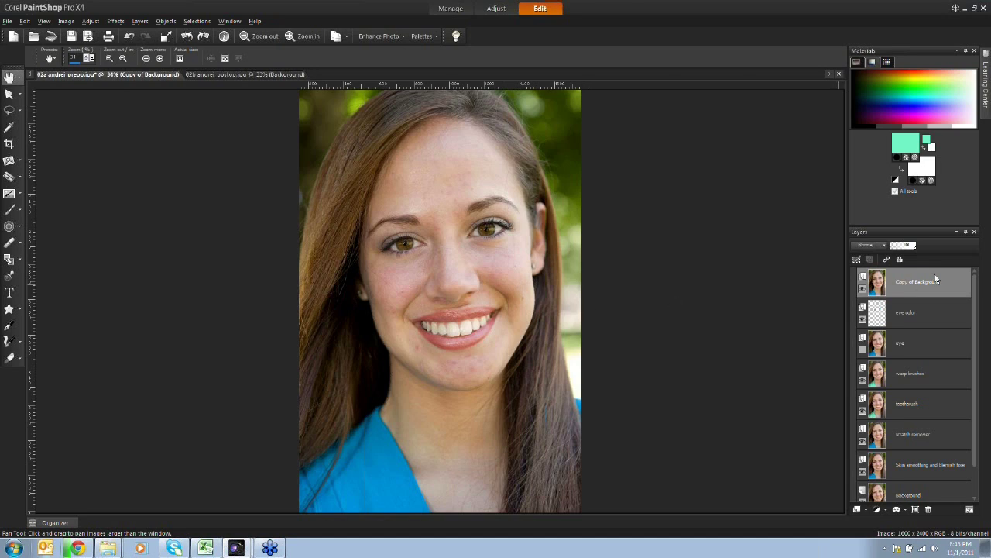
left_click(8, 21)
left_click(27, 99)
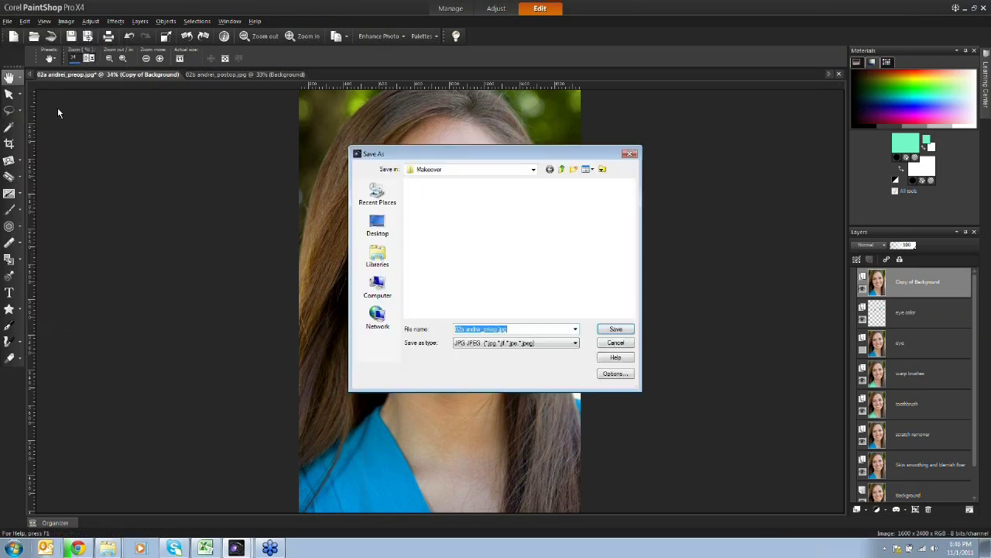
left_click(562, 344)
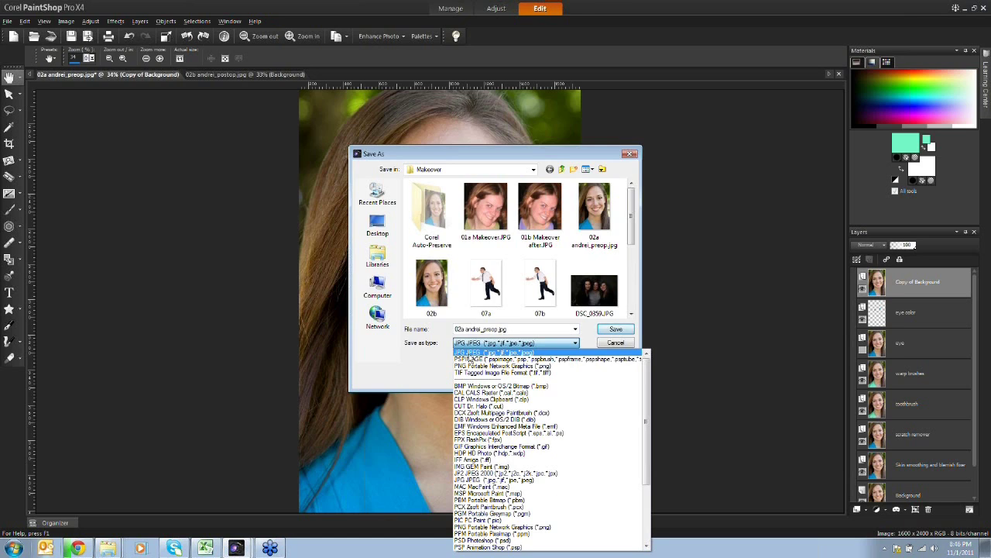
left_click(434, 364)
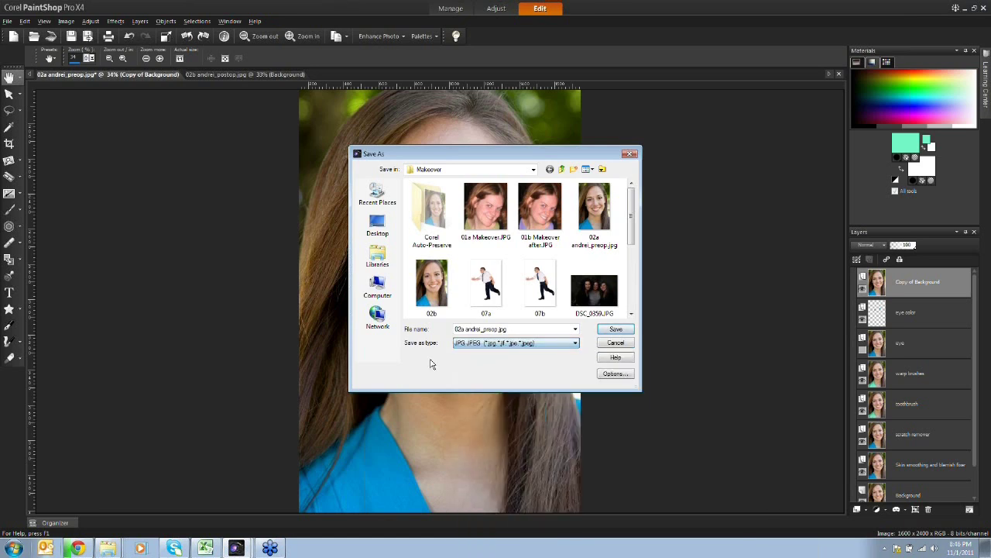
left_click(616, 344)
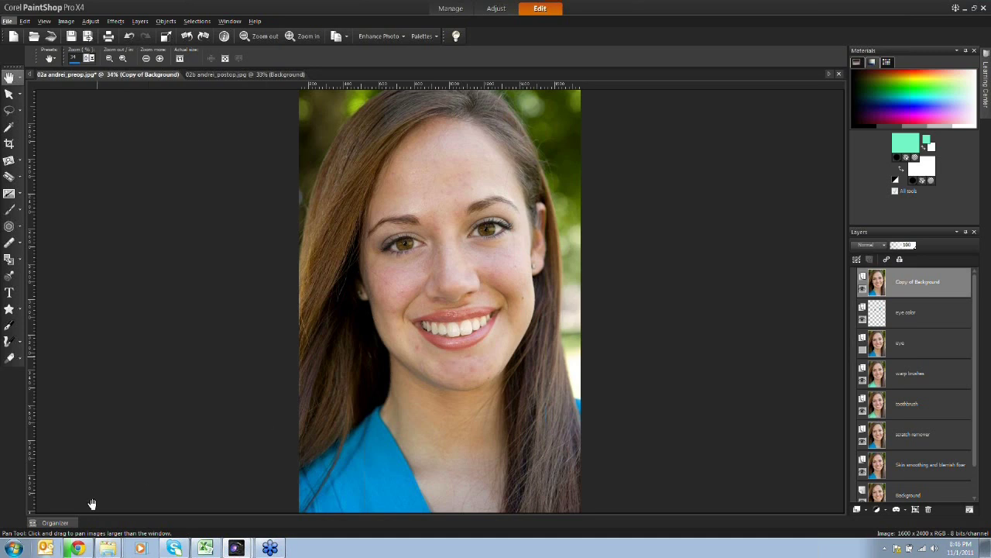
left_click(63, 523)
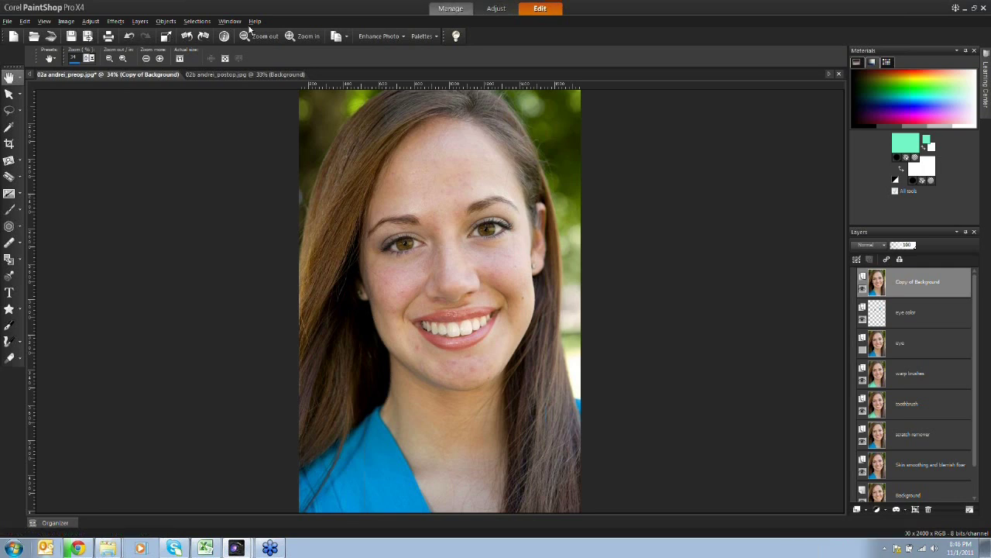
left_click(87, 36)
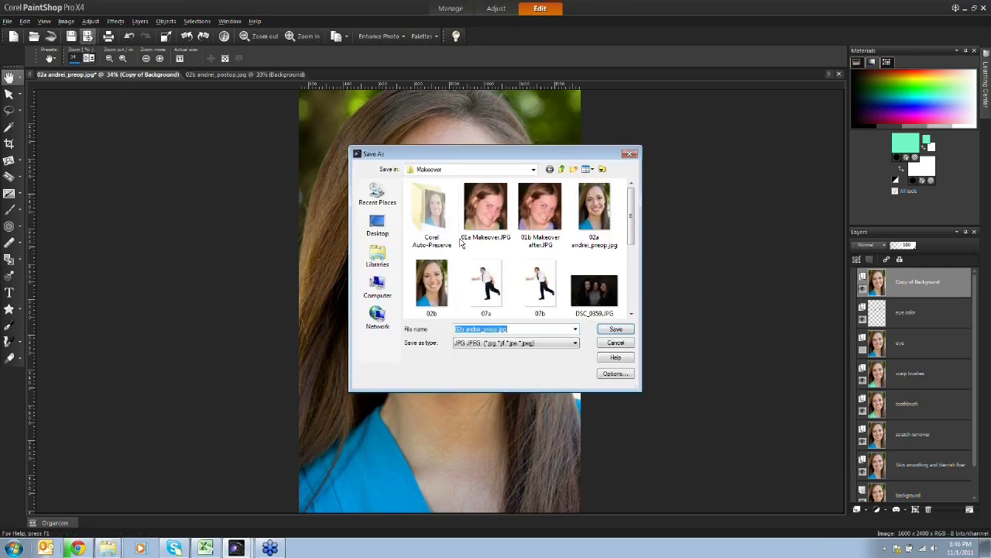
left_click(463, 329)
left_click(615, 328)
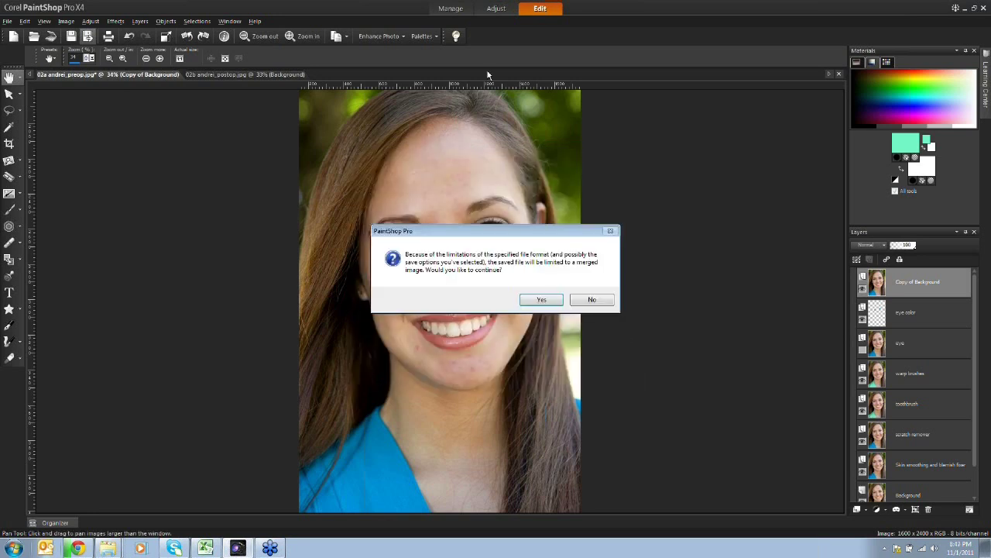
left_click(587, 304)
Save the layered portrait in the Makeover folder in PSPIMAGE format as 02ca andrei_preop.pspimage.
left_click(87, 35)
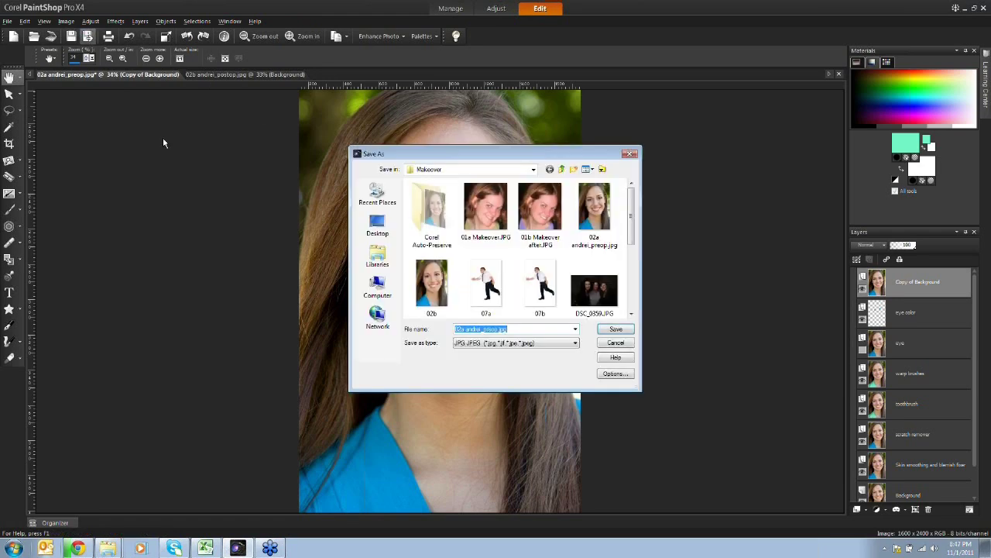
left_click(530, 343)
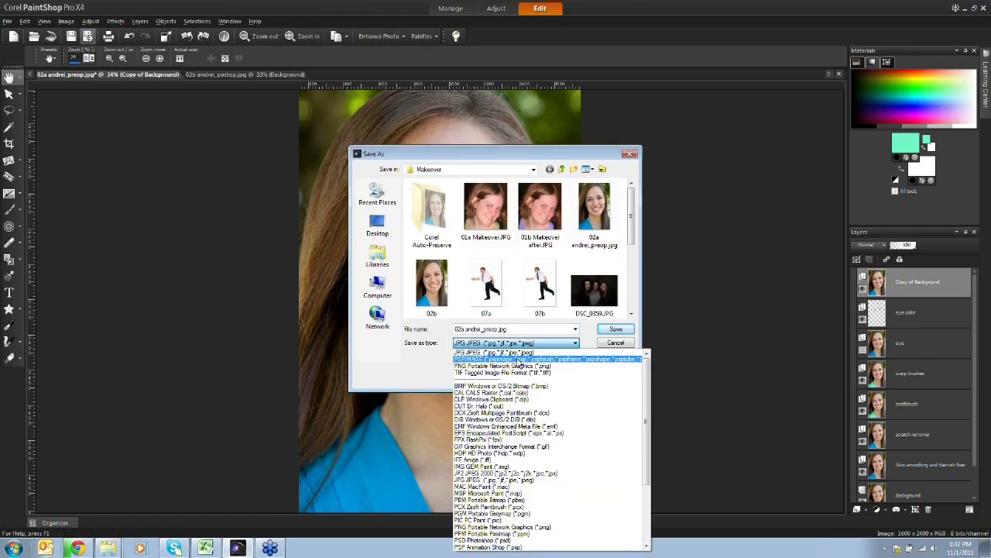
left_click(517, 361)
double_click(463, 331)
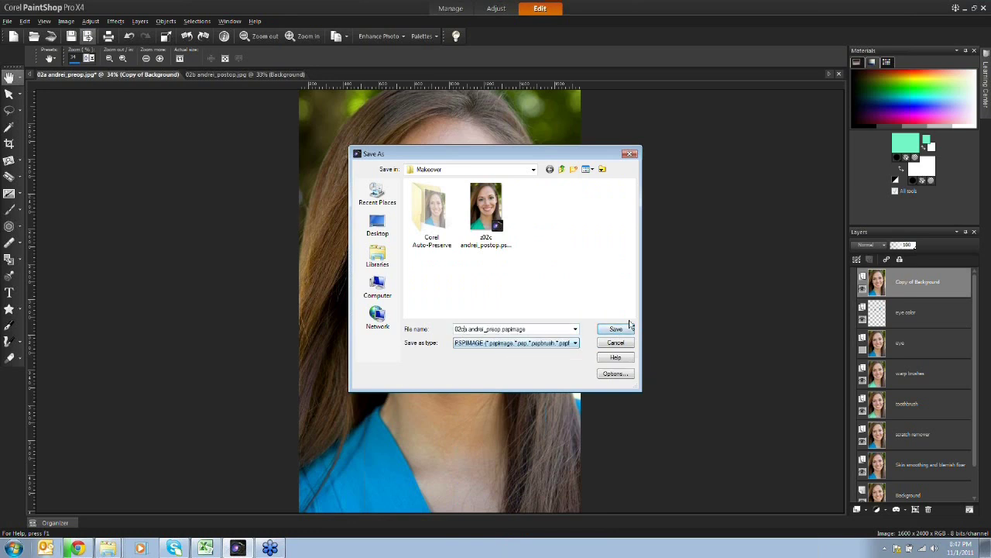
left_click(629, 328)
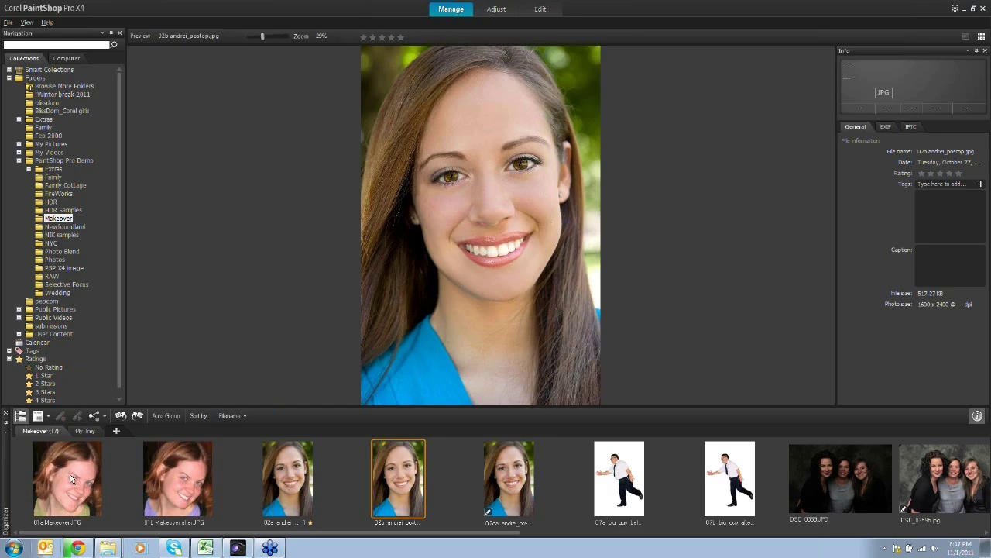
View 01a Makeover.JPG full screen and compare it with 01b Makeover after.JPG.
double_click(70, 474)
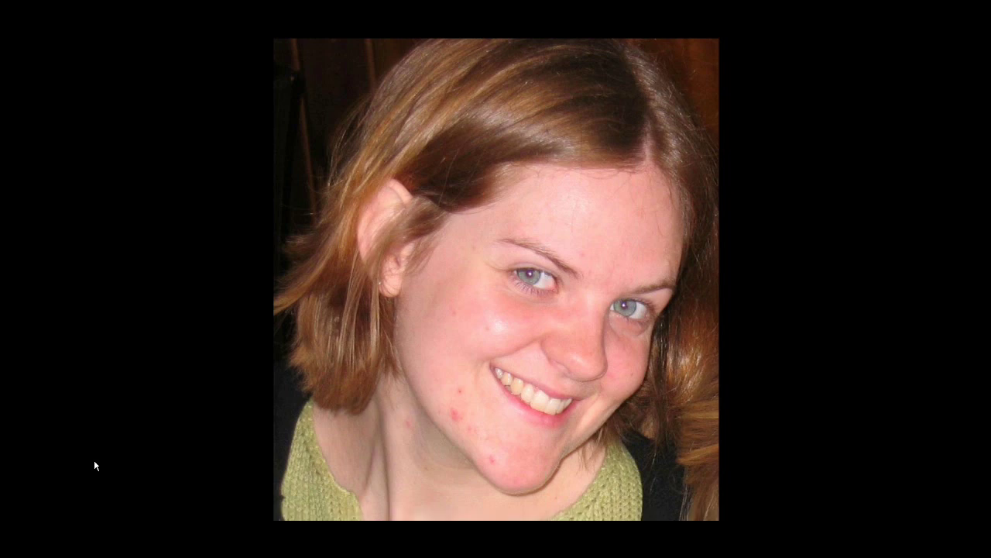
key("Right")
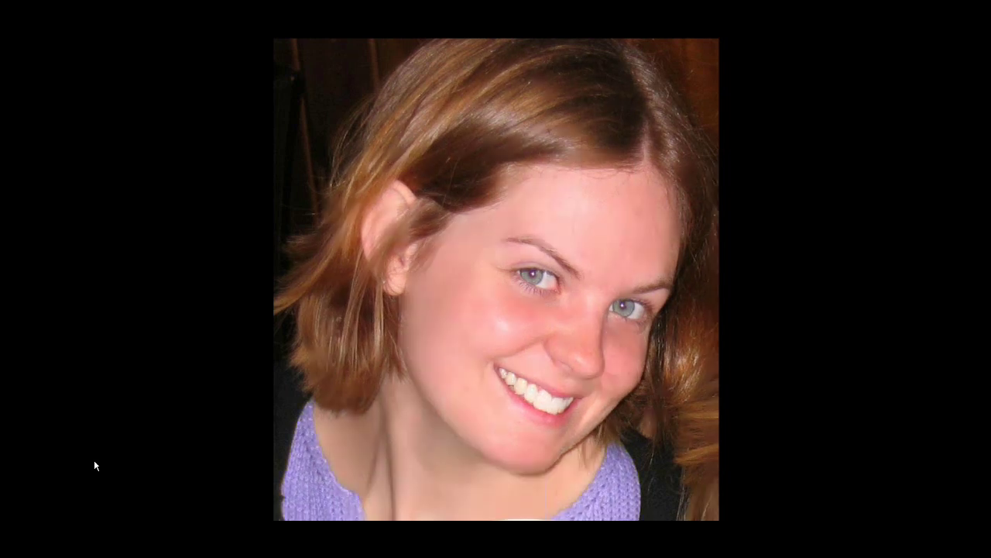
key("Left")
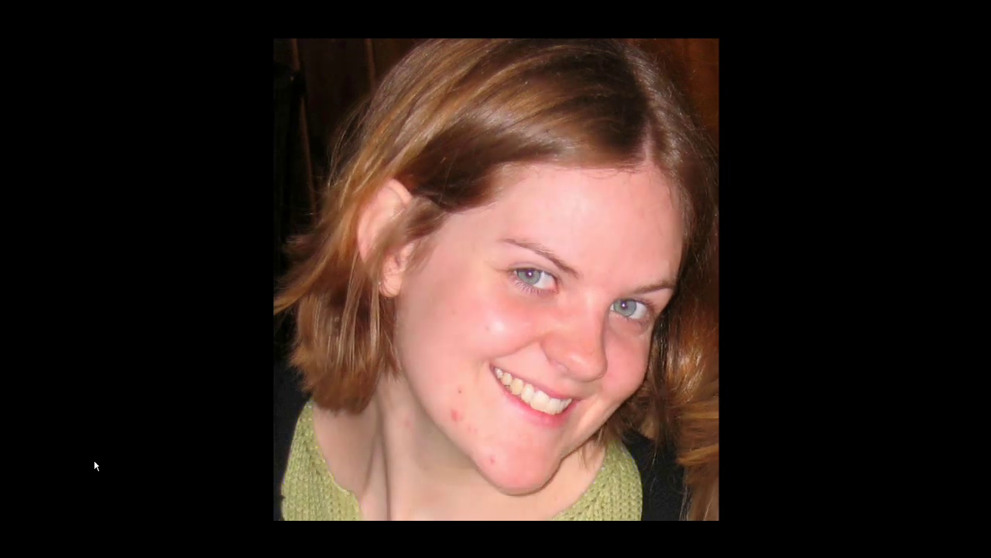